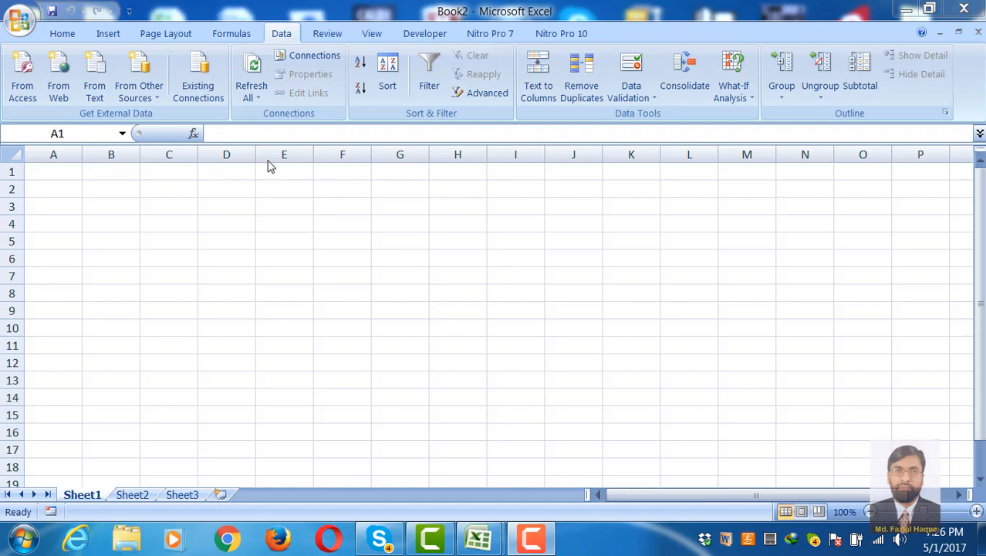
# Start importing the text file Debendra.txt from the Degree 2016 folder as external data
pyautogui.click(282, 35)
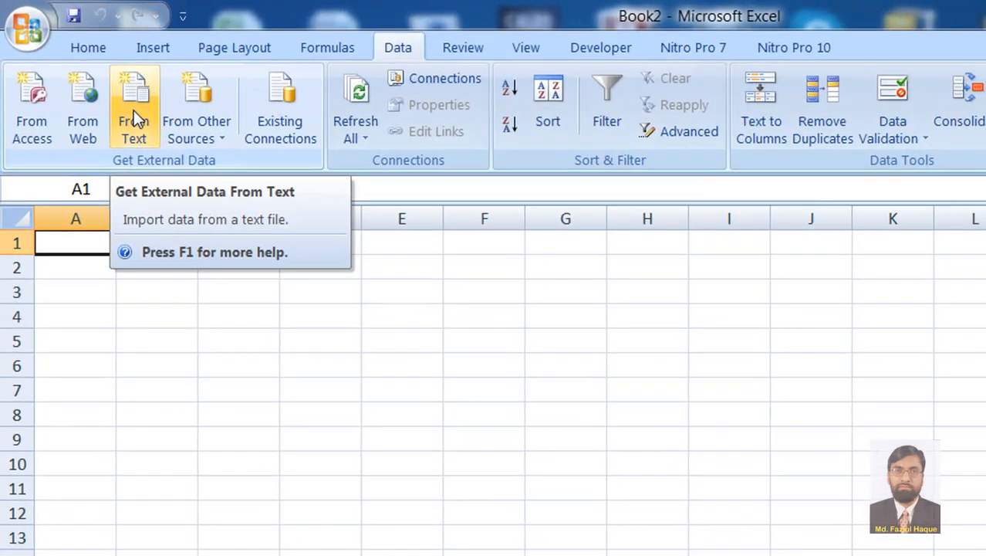
pyautogui.click(134, 110)
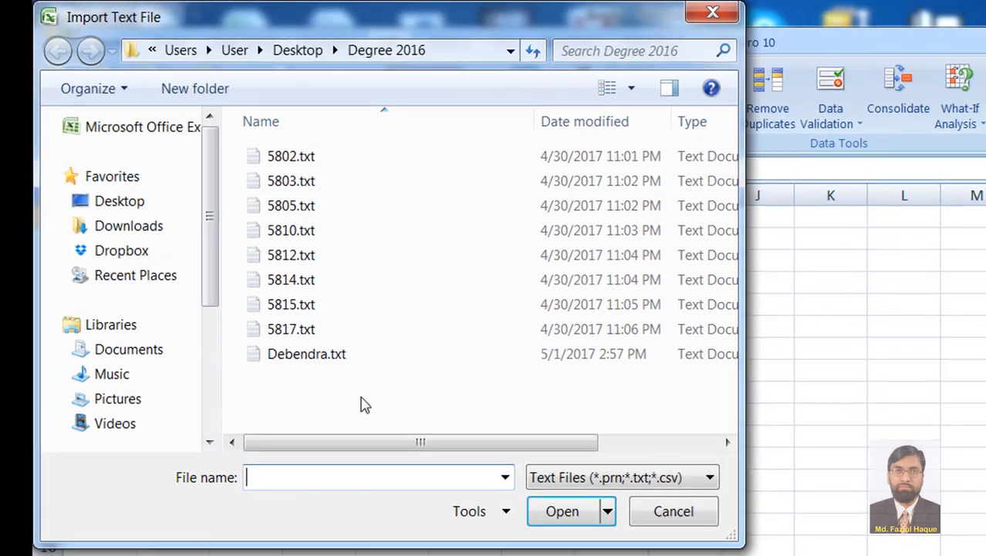
pyautogui.click(309, 355)
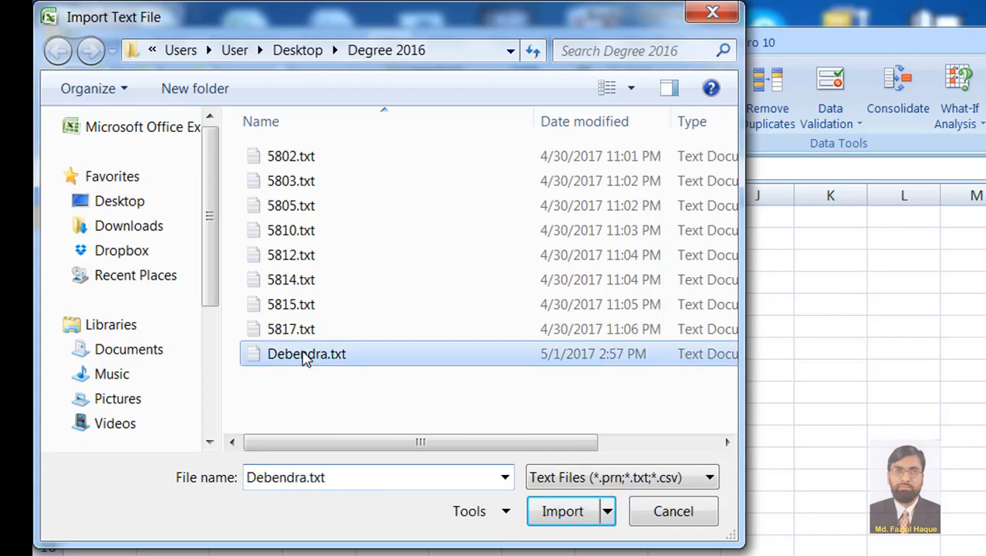
pyautogui.click(563, 513)
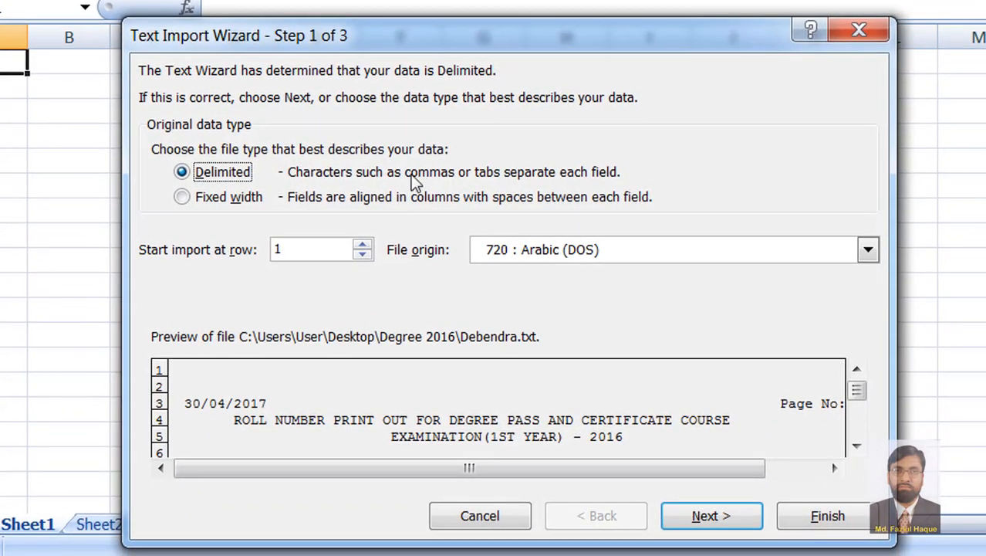
# Set the original data type to Fixed width, check the roll and registration columns in the preview, and continue to the column breaks
pyautogui.click(182, 198)
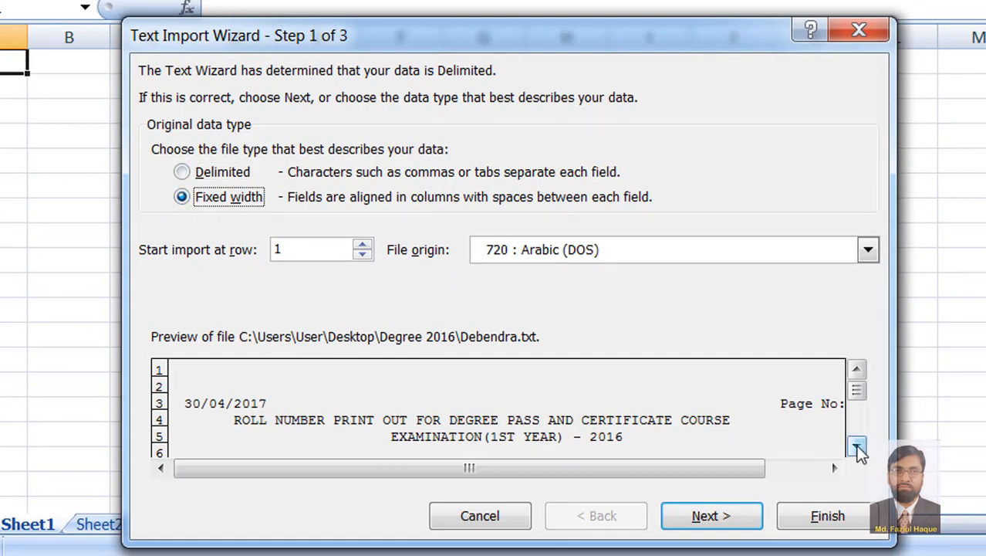
pyautogui.click(857, 447)
pyautogui.click(857, 448)
pyautogui.click(858, 448)
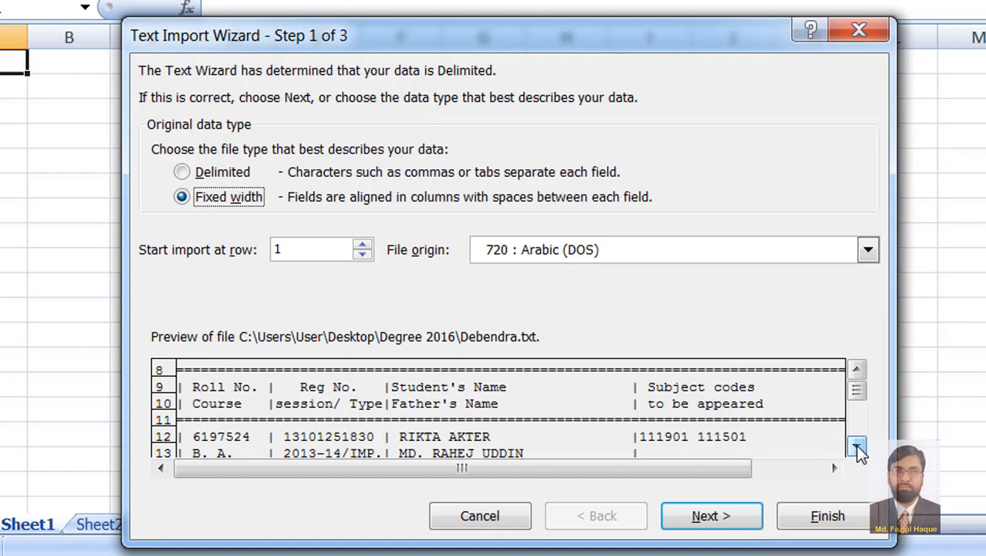
pyautogui.click(858, 448)
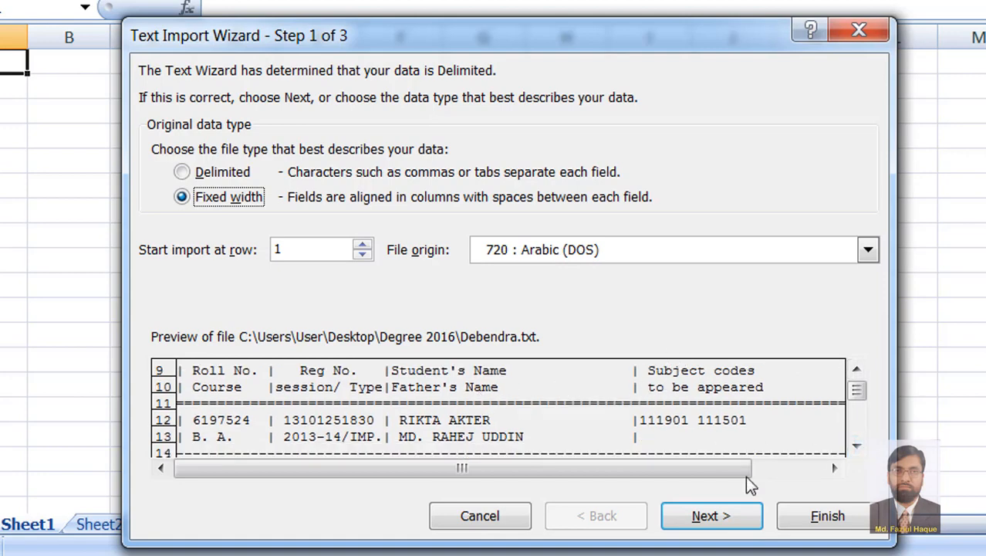
pyautogui.click(733, 525)
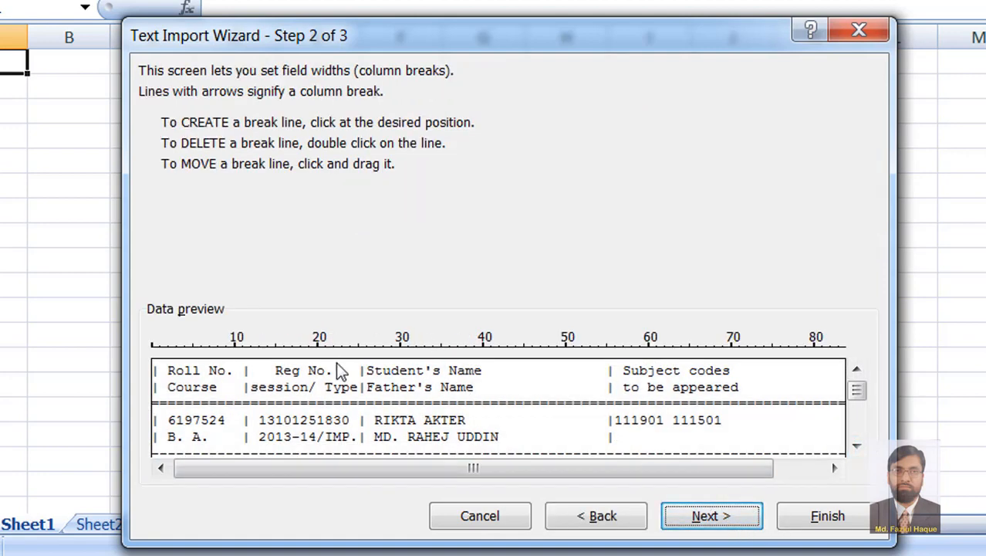
# Place column breaks at about 13, 26, 55 and 85 characters around the preview's four fields, and continue to the data formats
pyautogui.click(258, 353)
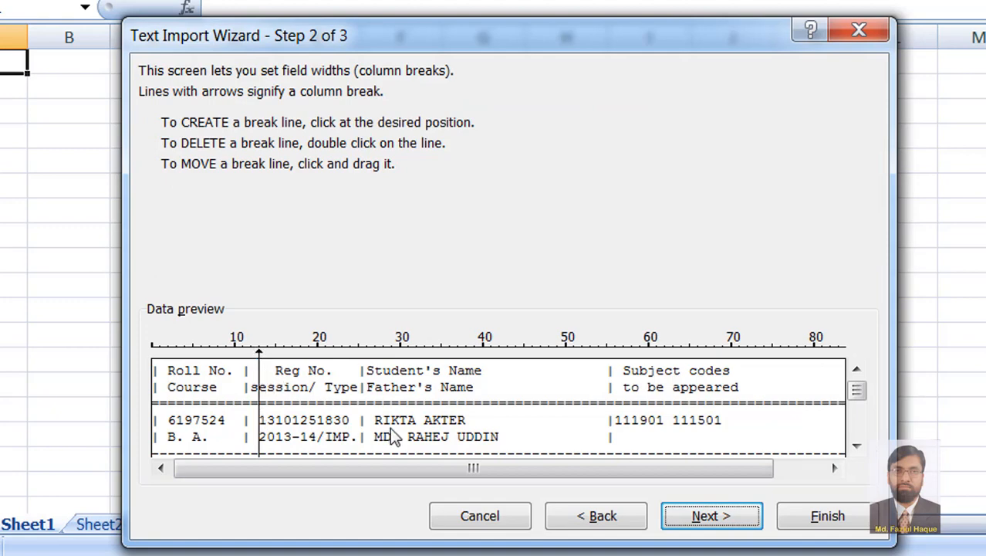
pyautogui.click(369, 353)
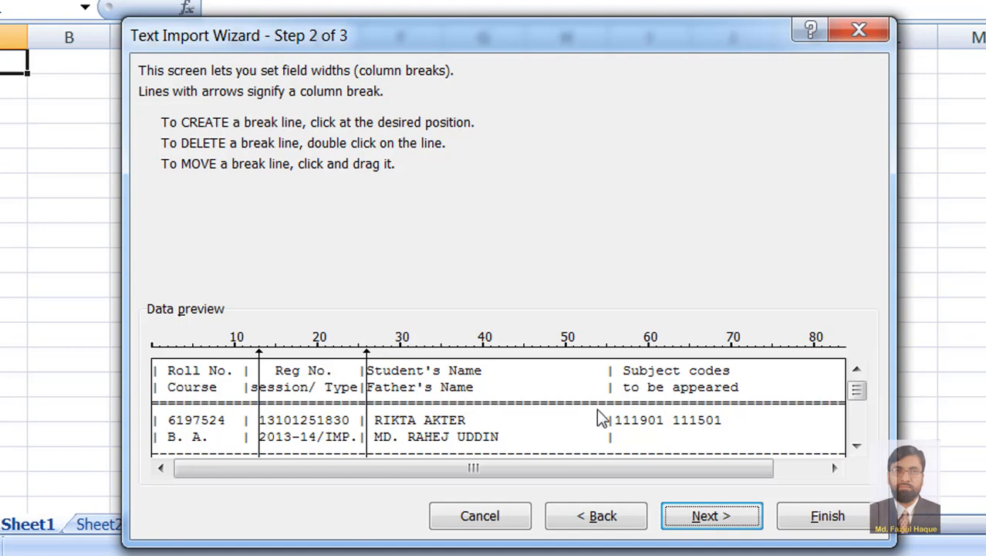
pyautogui.click(607, 349)
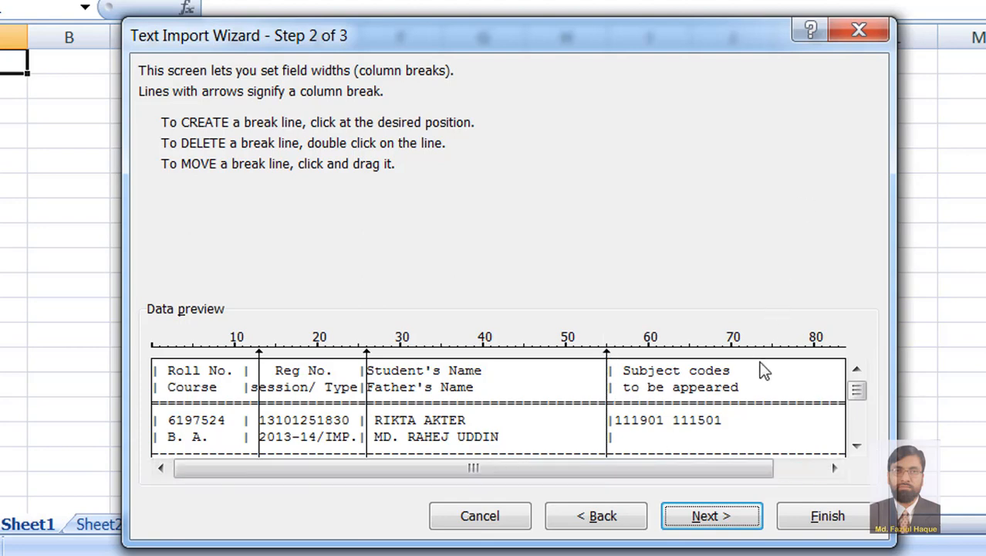
pyautogui.click(789, 471)
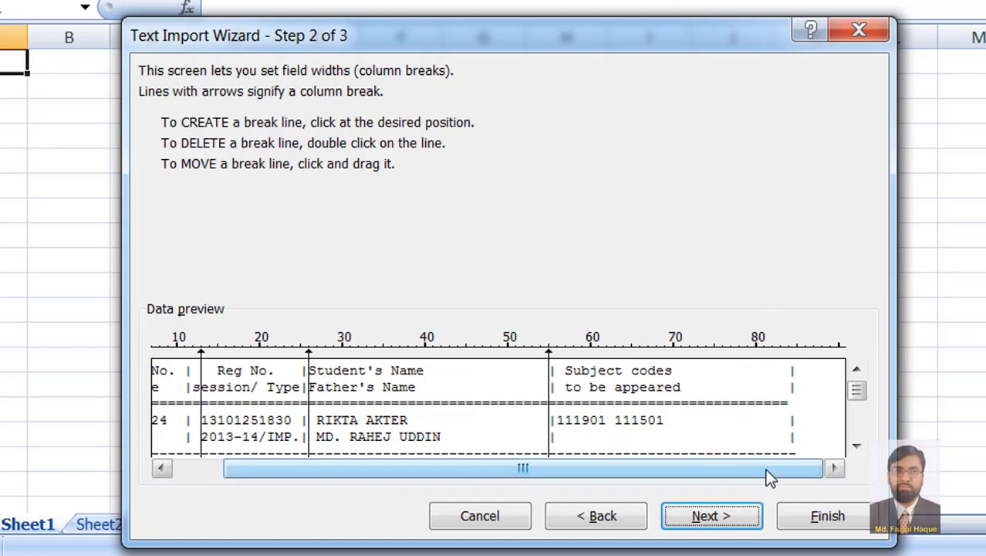
pyautogui.click(799, 356)
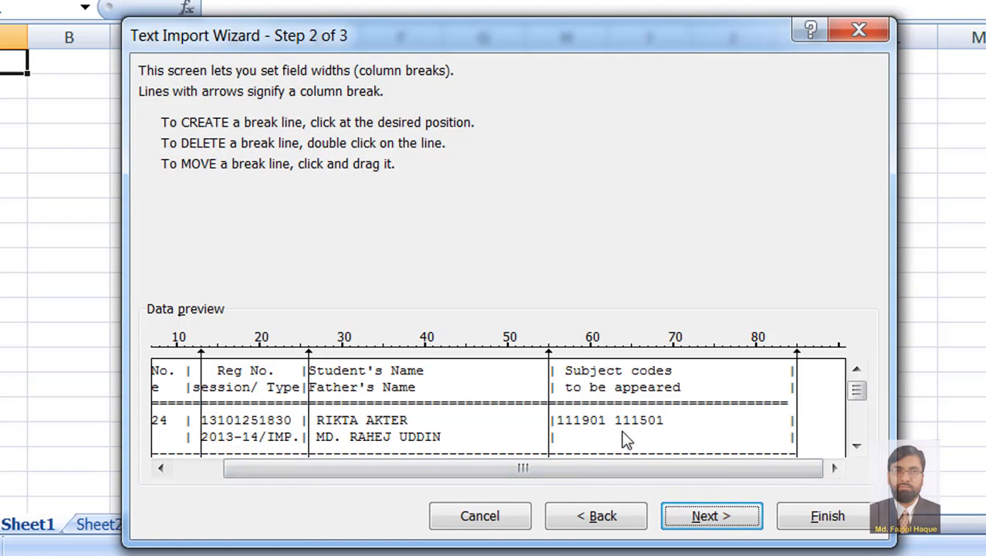
pyautogui.click(734, 516)
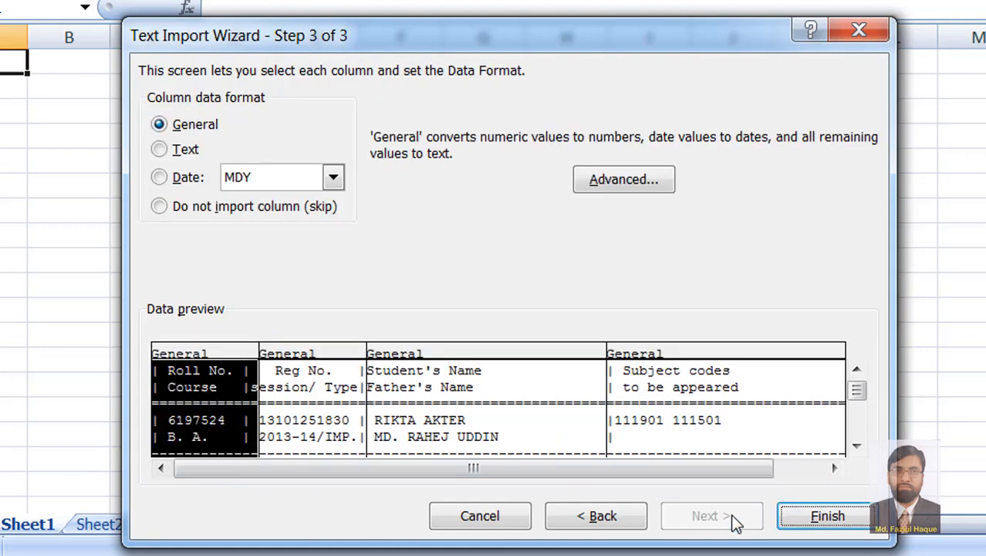
# Keep the General format for the columns and finish the import into the existing worksheet at cell A1
pyautogui.click(322, 431)
pyautogui.click(219, 404)
pyautogui.click(507, 409)
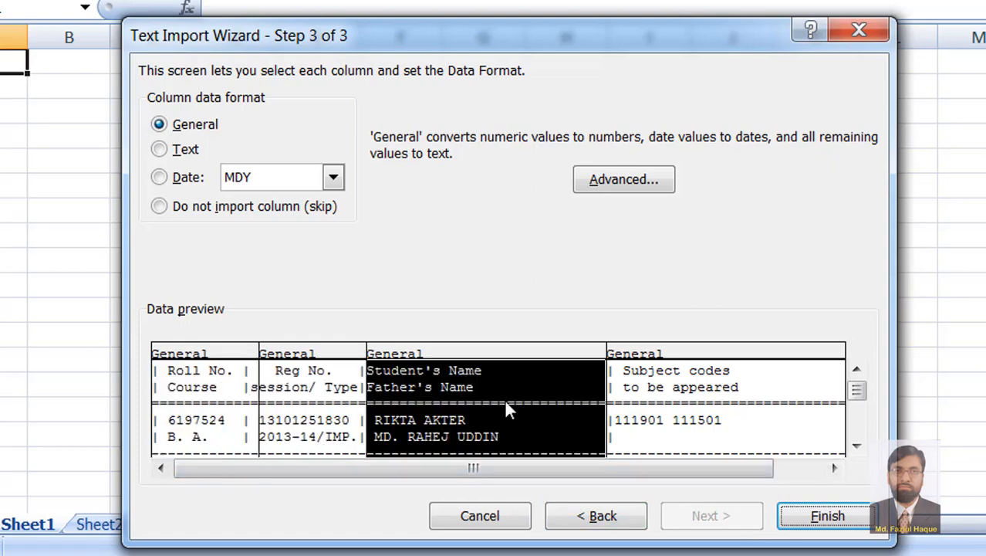
pyautogui.click(700, 414)
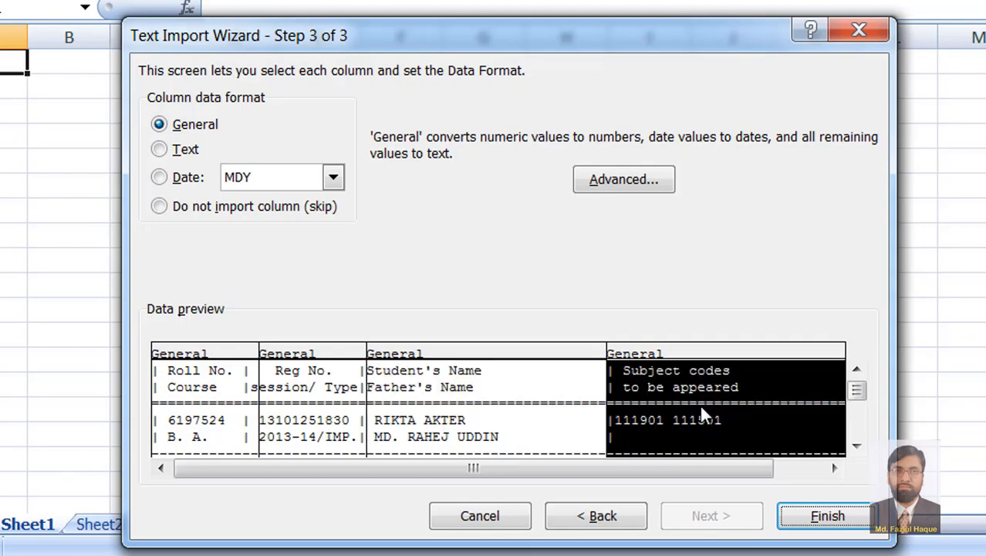
pyautogui.click(828, 517)
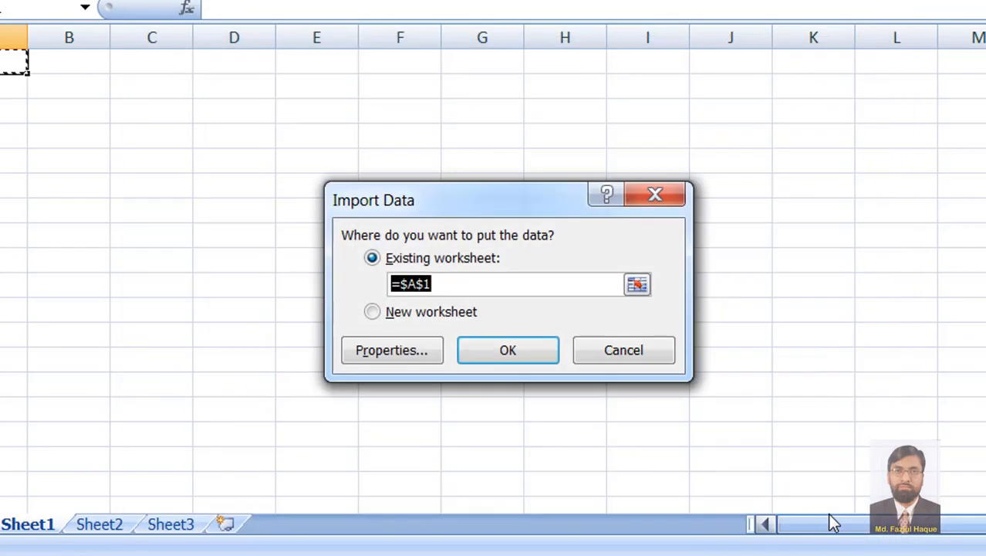
pyautogui.click(513, 349)
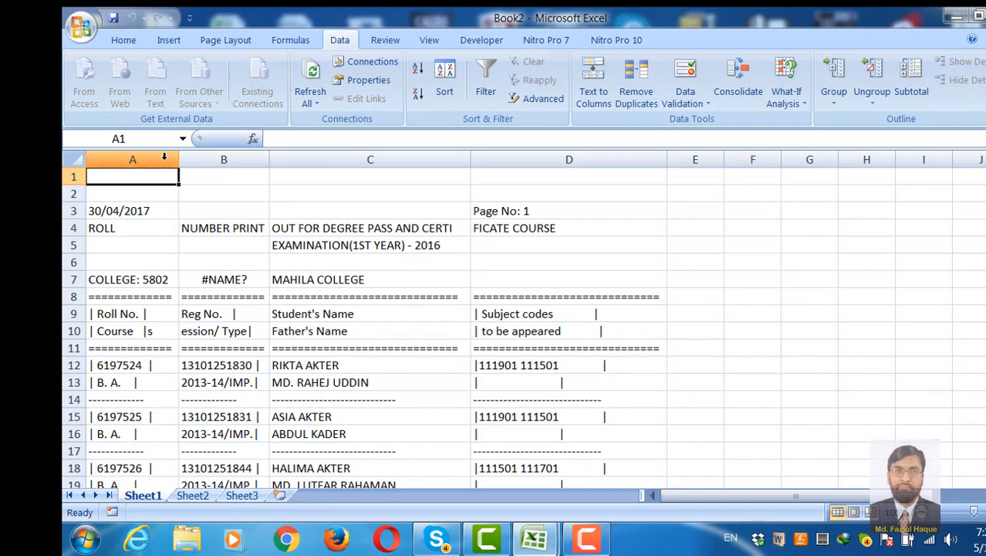
pyautogui.click(141, 313)
pyautogui.click(159, 281)
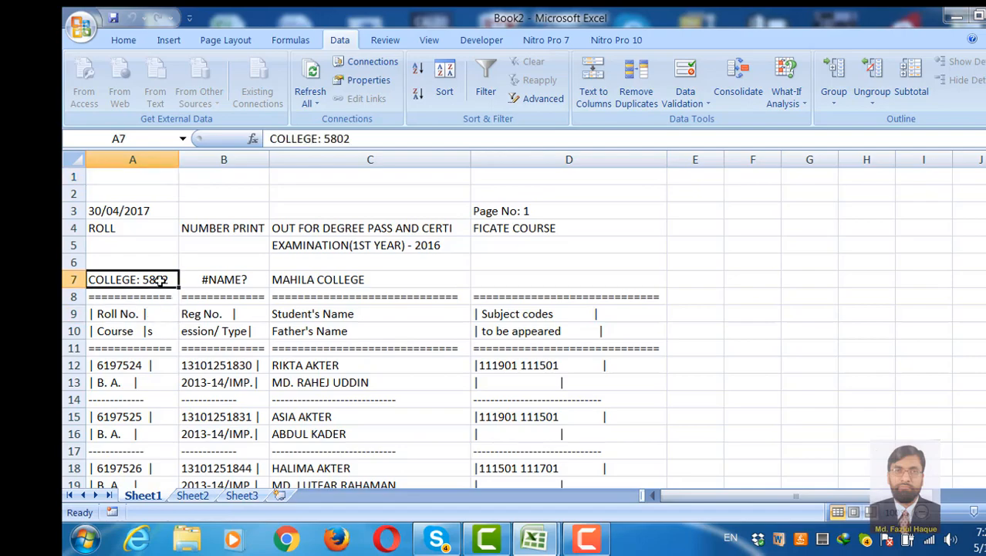
pyautogui.click(243, 279)
pyautogui.click(240, 325)
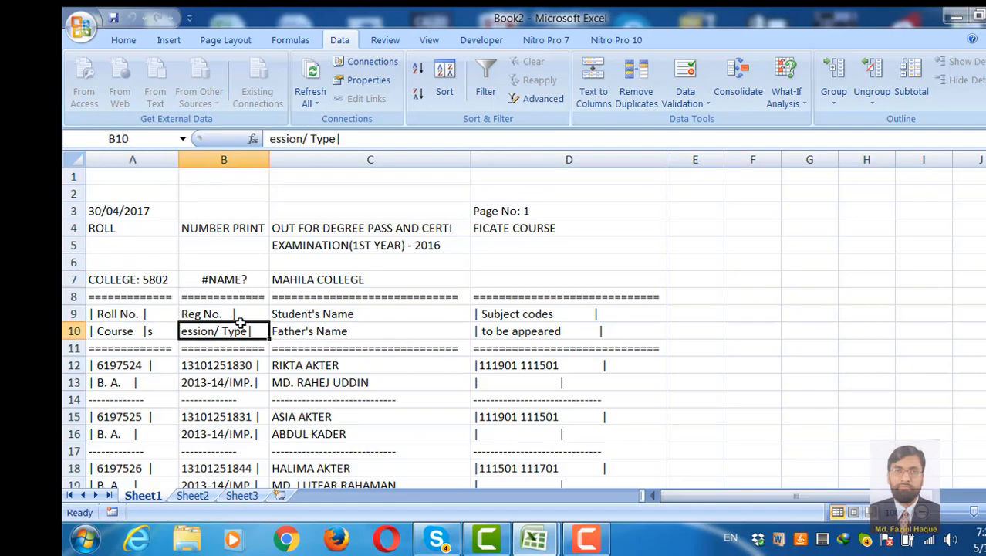
pyautogui.click(224, 240)
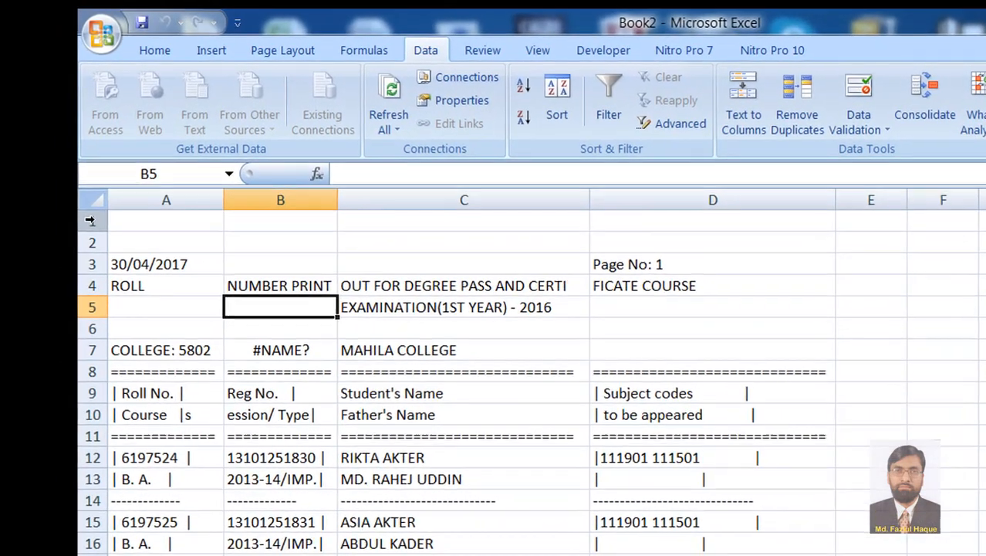
# Delete rows 1 to 8 holding the report title and college details above the column headings
pyautogui.moveTo(73, 176); pyautogui.dragTo(72, 253)
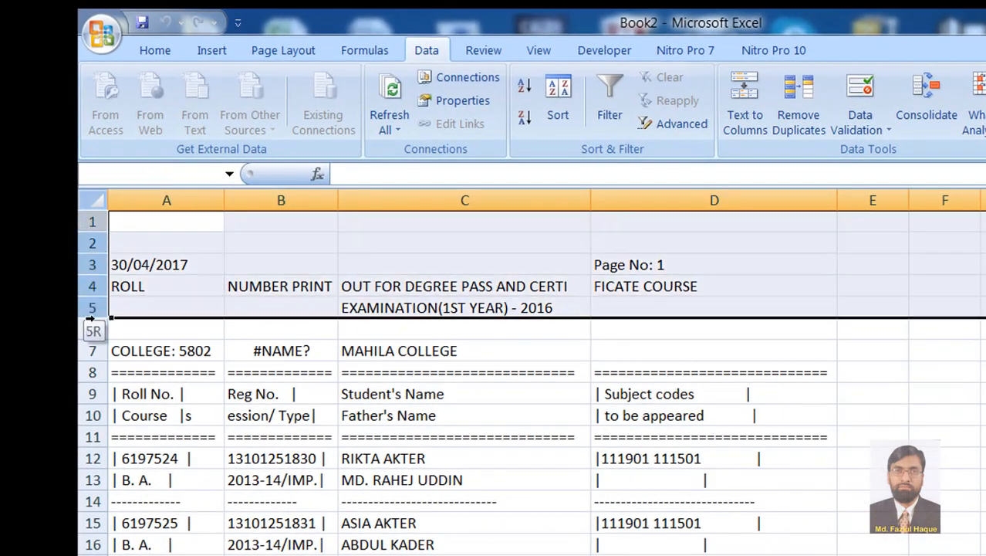
pyautogui.moveTo(89, 318); pyautogui.dragTo(89, 372)
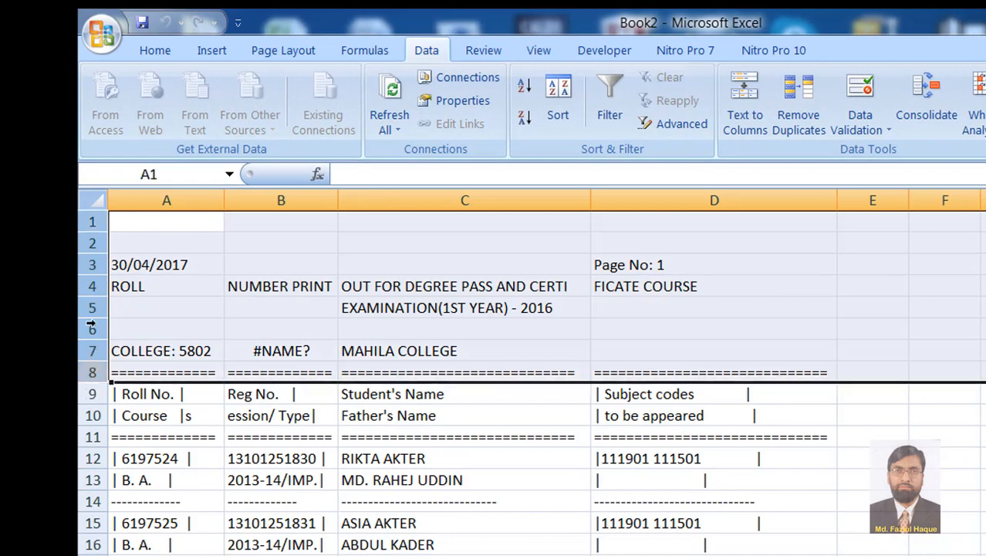
pyautogui.rightClick(82, 286)
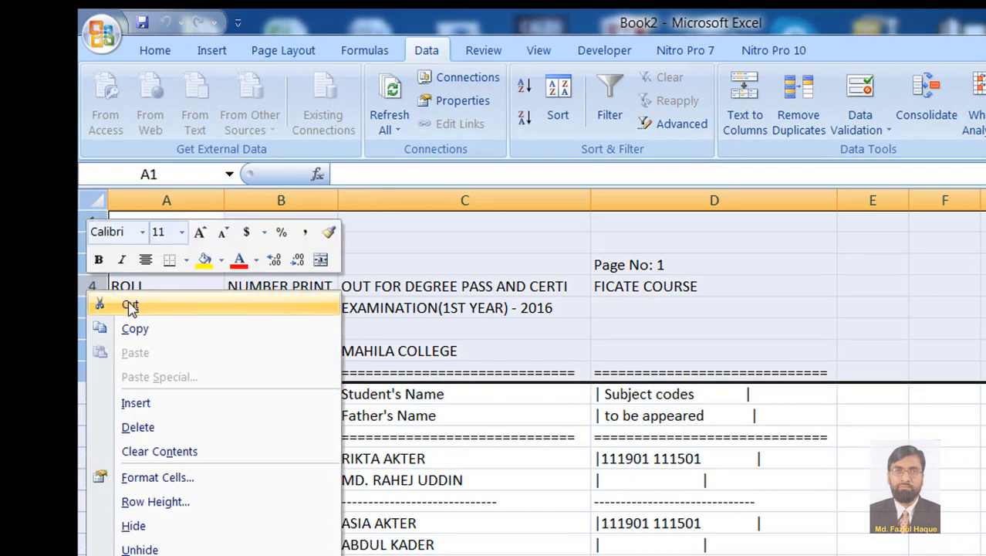
pyautogui.click(184, 427)
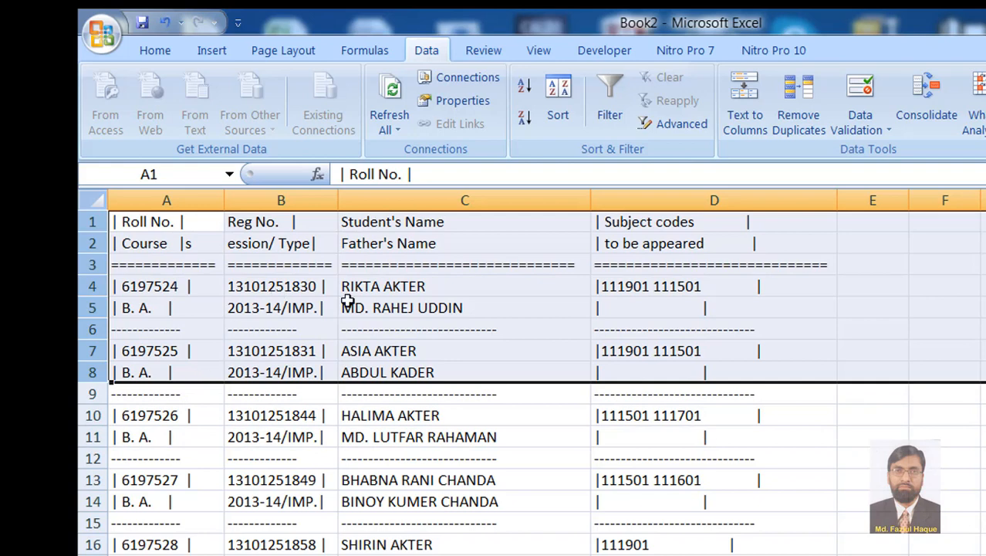
pyautogui.click(407, 311)
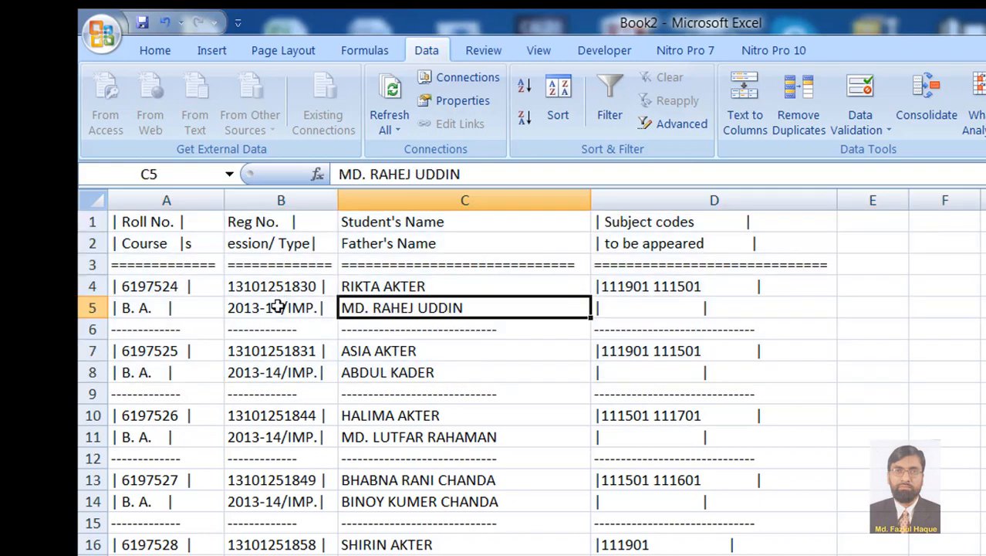
# Copy the trailing vertical bar character "|" from the Roll No. heading in cell A1, leaving the cell unedited
pyautogui.click(182, 222)
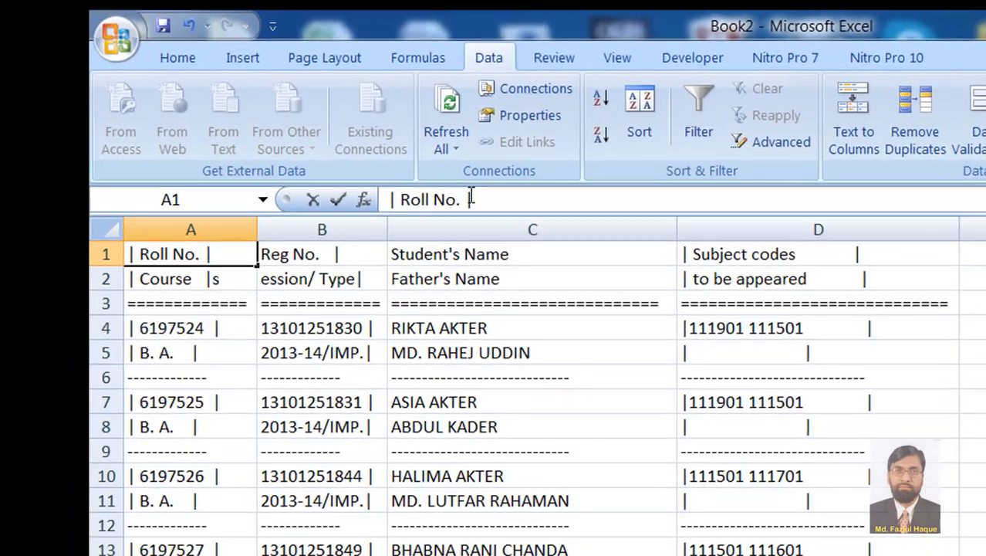
pyautogui.rightClick(409, 173)
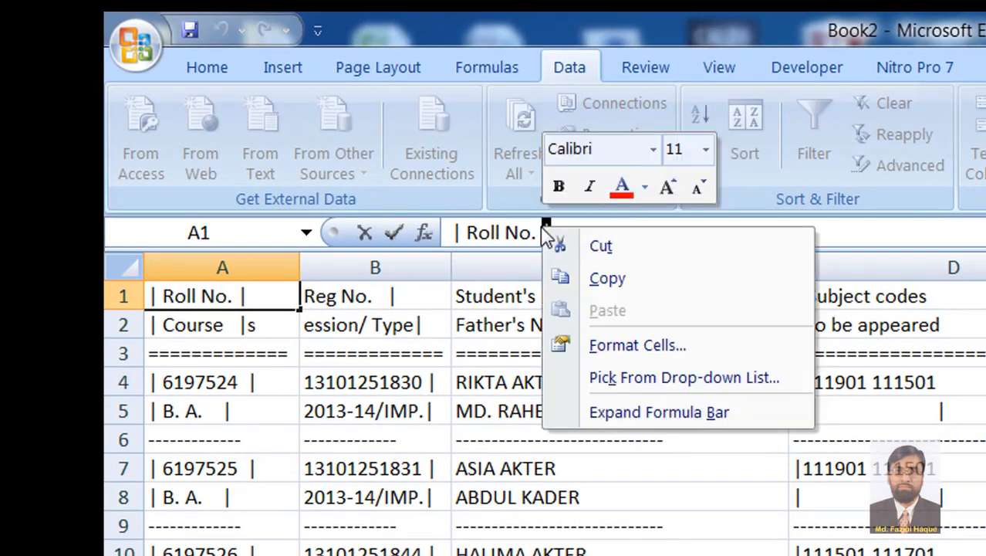
pyautogui.click(602, 279)
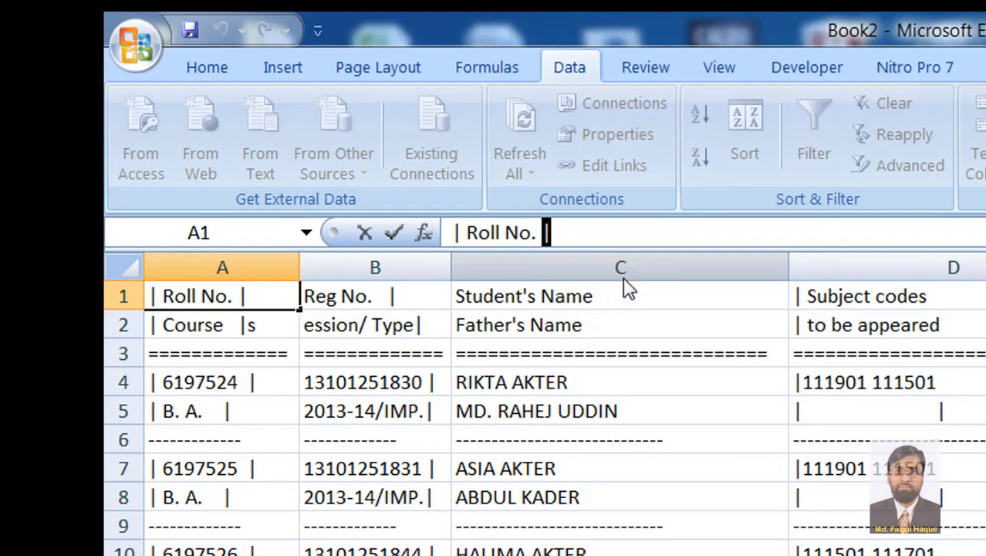
pyautogui.press('Escape')
pyautogui.click(540, 470)
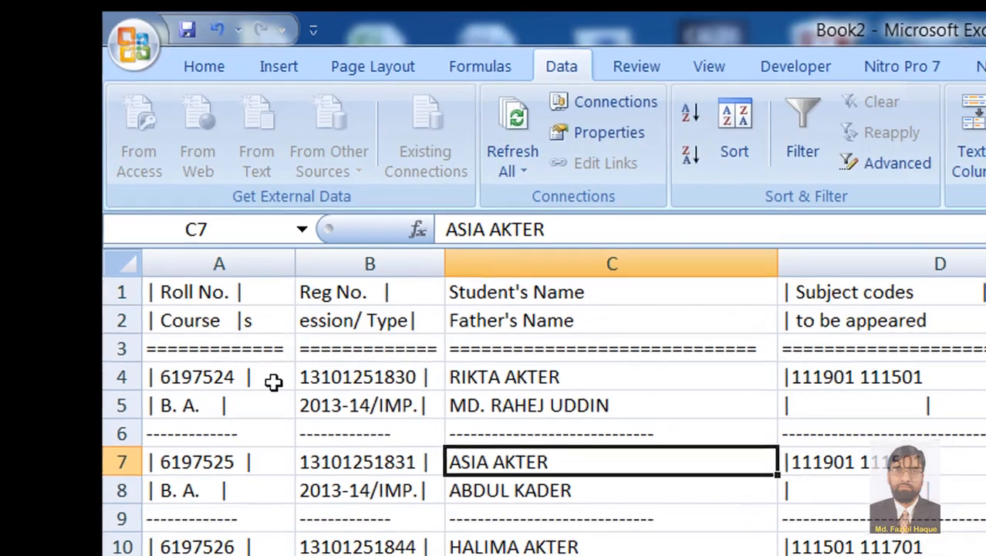
# Replace every "|" character in the sheet with nothing, using the copied bar as the search text
pyautogui.hotkey('ctrl', 'f')
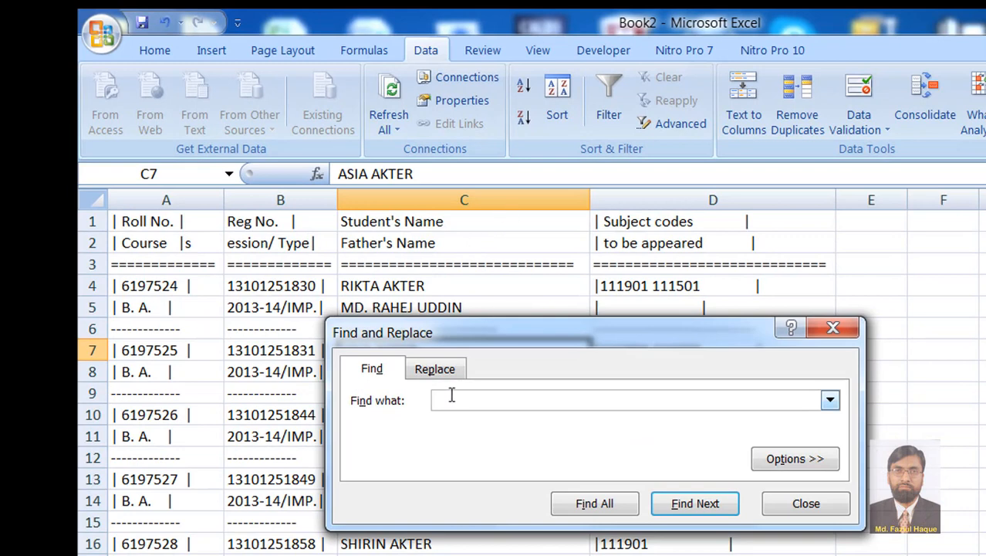
pyautogui.click(442, 369)
pyautogui.rightClick(459, 399)
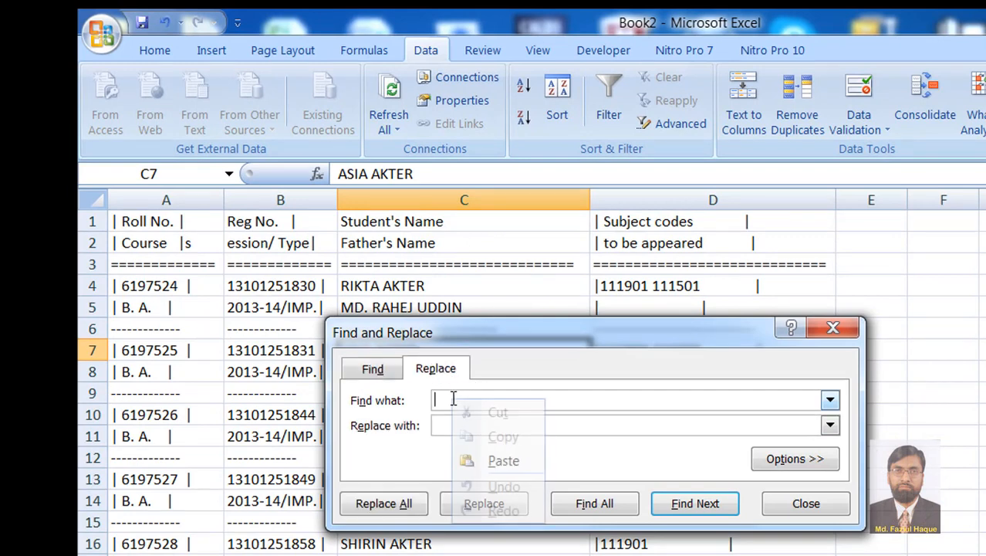
pyautogui.click(495, 458)
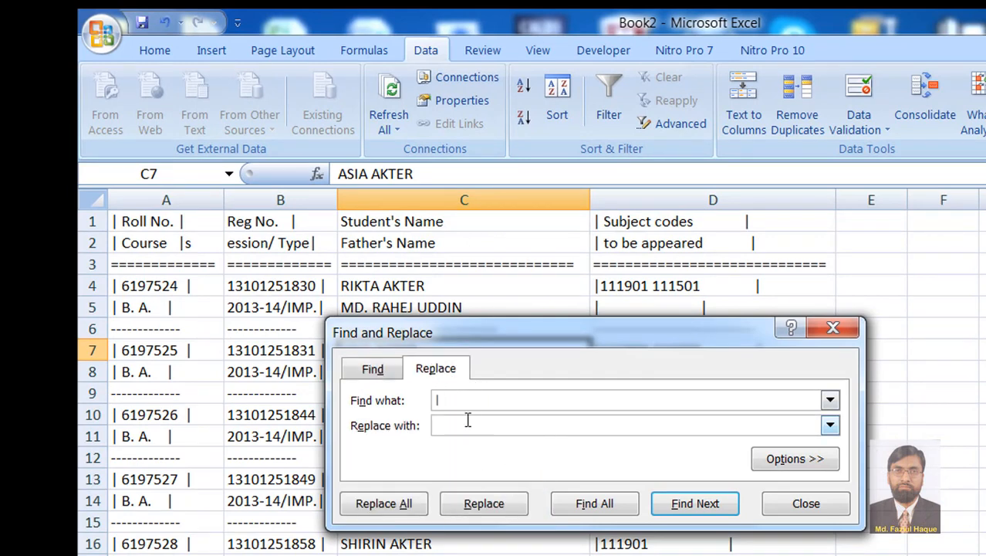
pyautogui.click(385, 509)
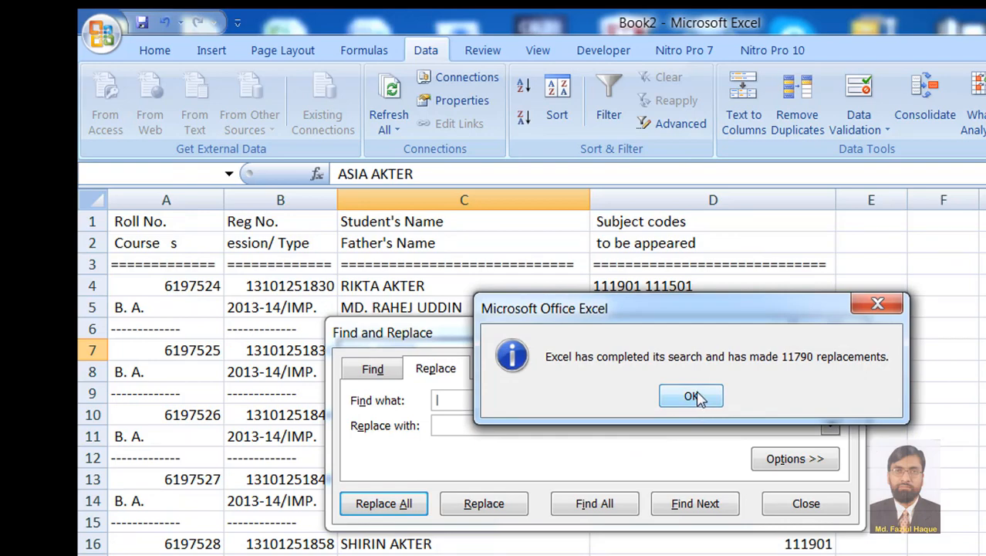
pyautogui.click(693, 396)
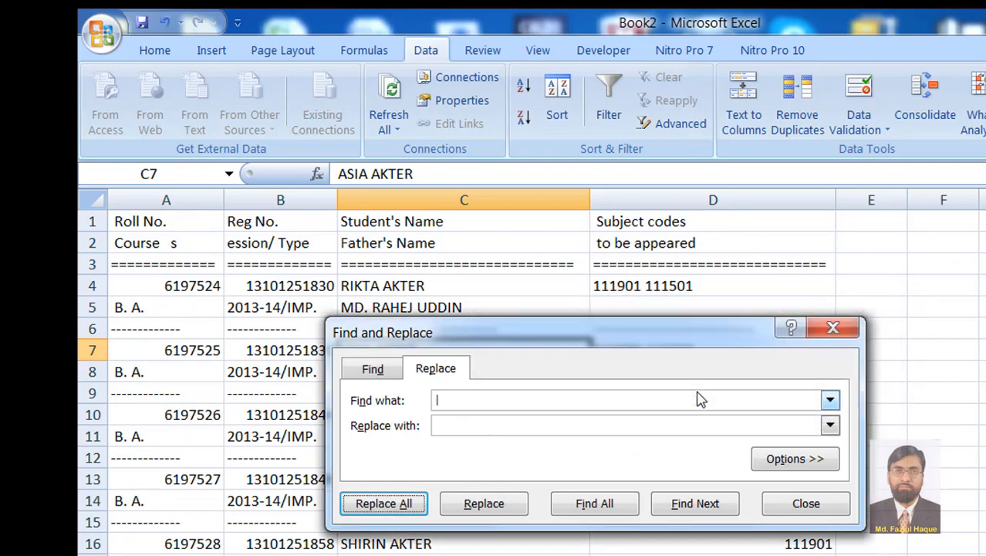
# Close Find and Replace, then turn on filtering for the whole imported range A1:D4246
pyautogui.click(833, 328)
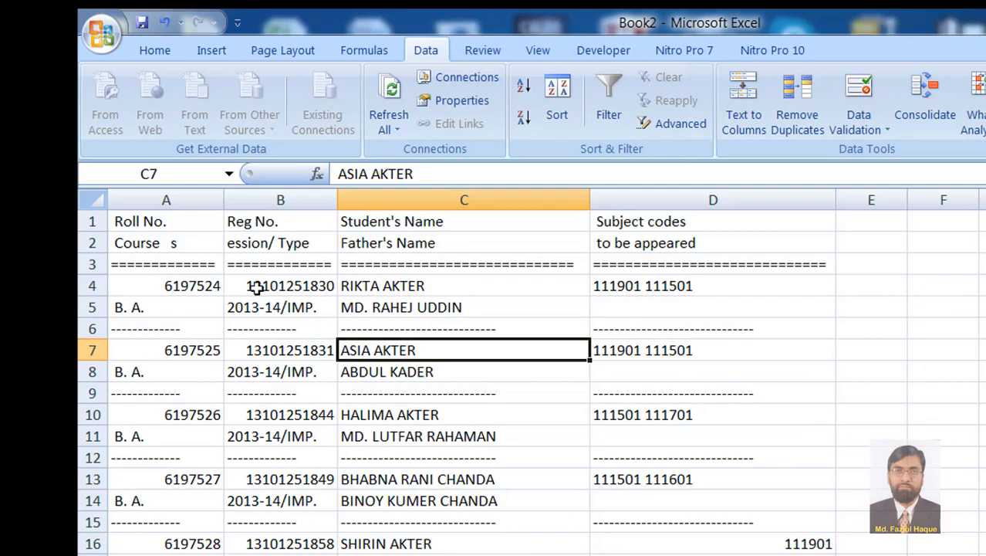
pyautogui.click(182, 262)
pyautogui.click(132, 221)
pyautogui.moveTo(132, 220); pyautogui.dragTo(558, 337)
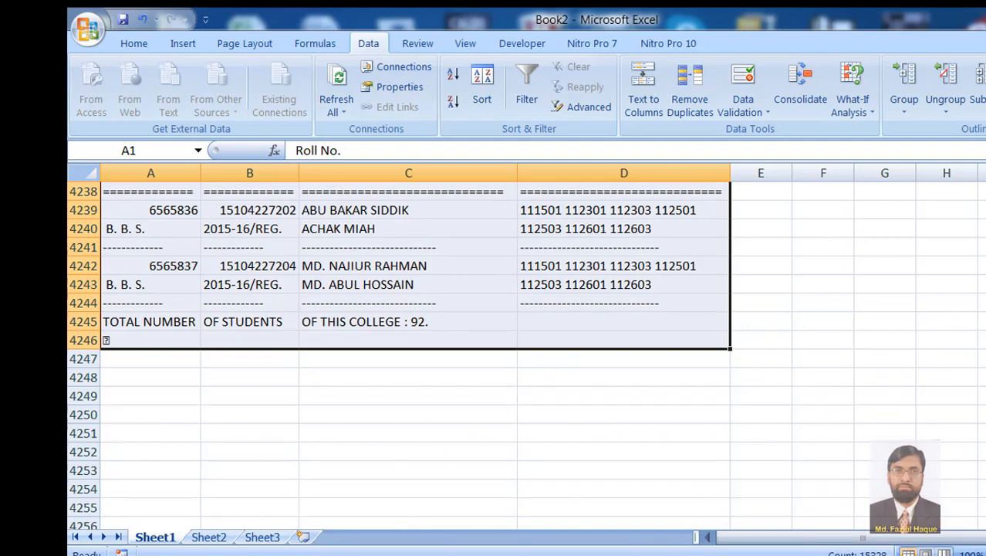
pyautogui.moveTo(985, 509); pyautogui.dragTo(985, 189)
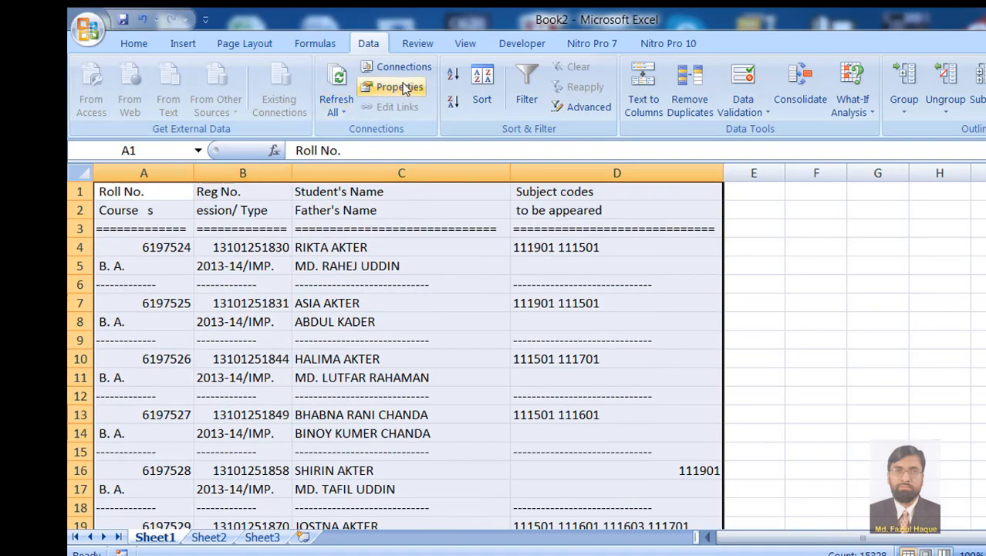
pyautogui.click(525, 89)
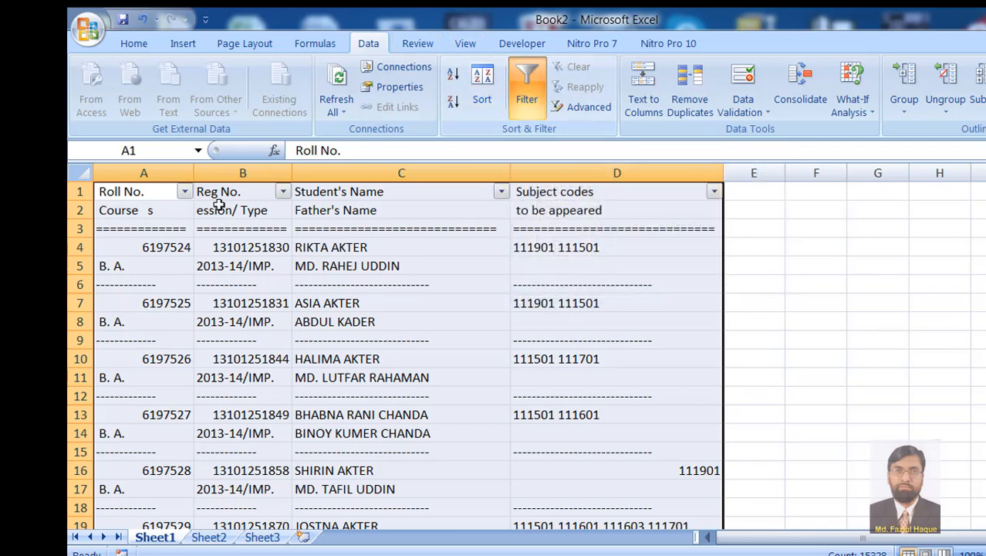
# Exclude the (Blanks), TOTAL NUMBER, Roll No., ROLL and Course s entries in the Roll No. column's filter
pyautogui.click(184, 191)
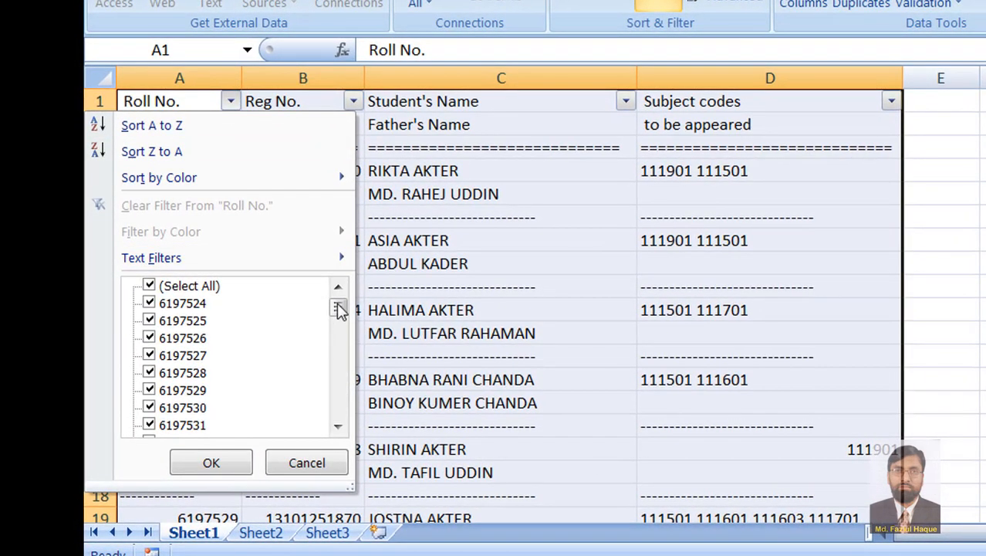
pyautogui.moveTo(339, 309); pyautogui.dragTo(335, 419)
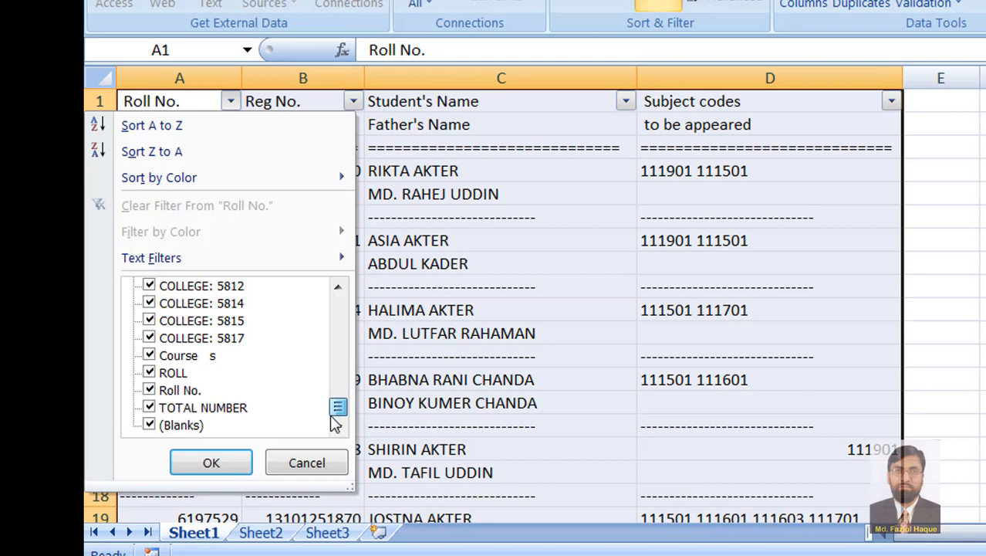
pyautogui.click(150, 425)
pyautogui.click(149, 408)
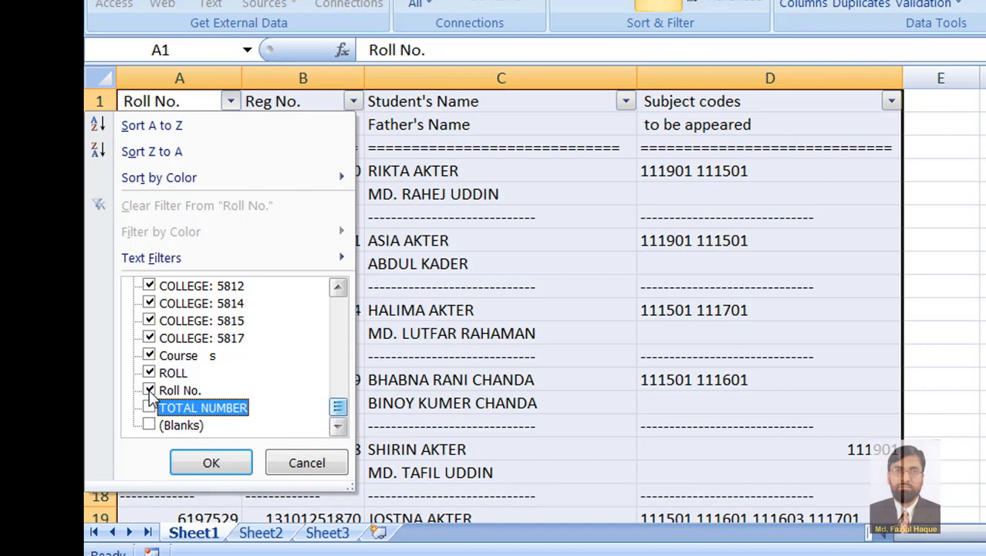
pyautogui.click(150, 389)
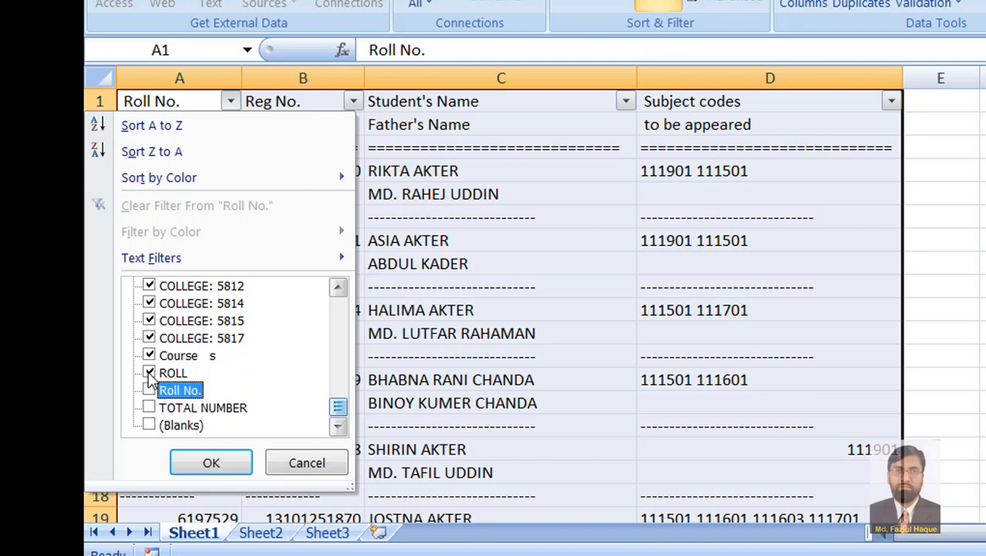
pyautogui.click(150, 373)
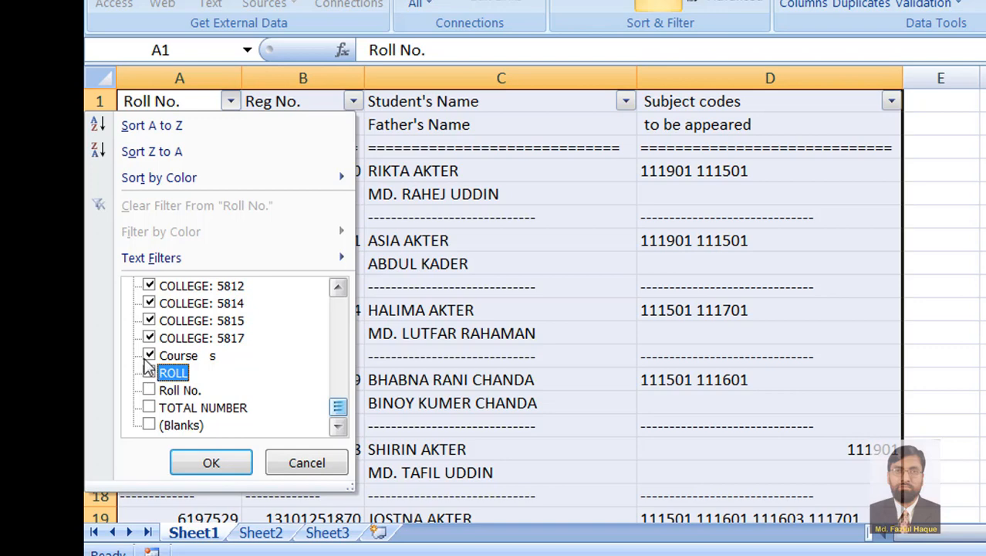
pyautogui.click(150, 355)
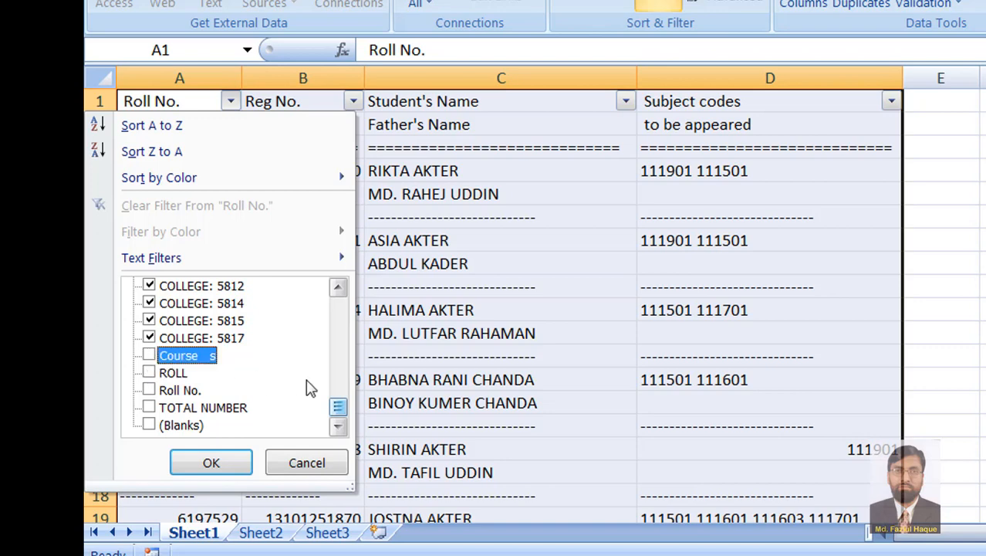
# Exclude every COLLEGE entry in the Roll No. filter: 5802, 5803, 5805, 5810, 5812, 5814, 5815 and 5817
pyautogui.moveTo(338, 411)
pyautogui.mouseDown()
pyautogui.moveTo(337, 403)
pyautogui.moveTo(340, 411)
pyautogui.mouseUp()
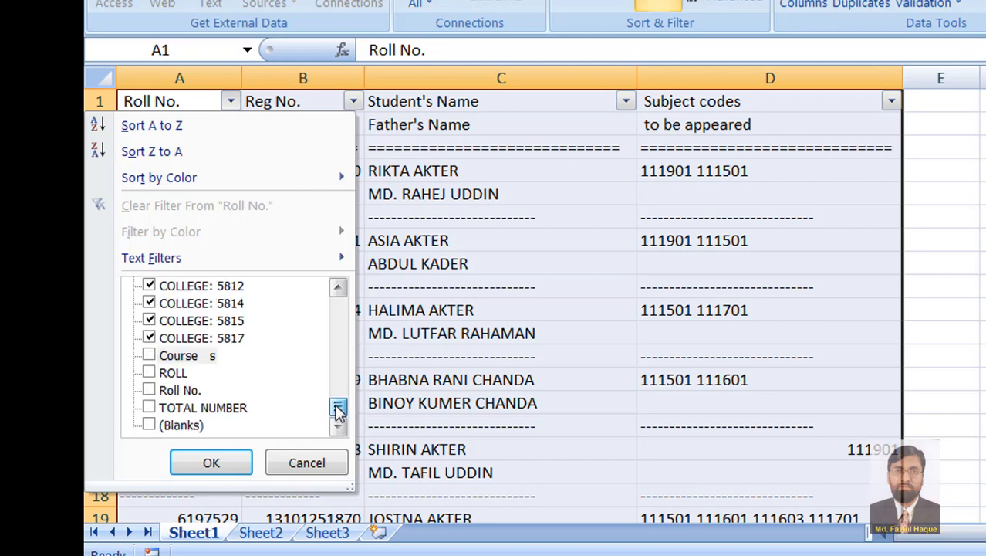
pyautogui.click(150, 338)
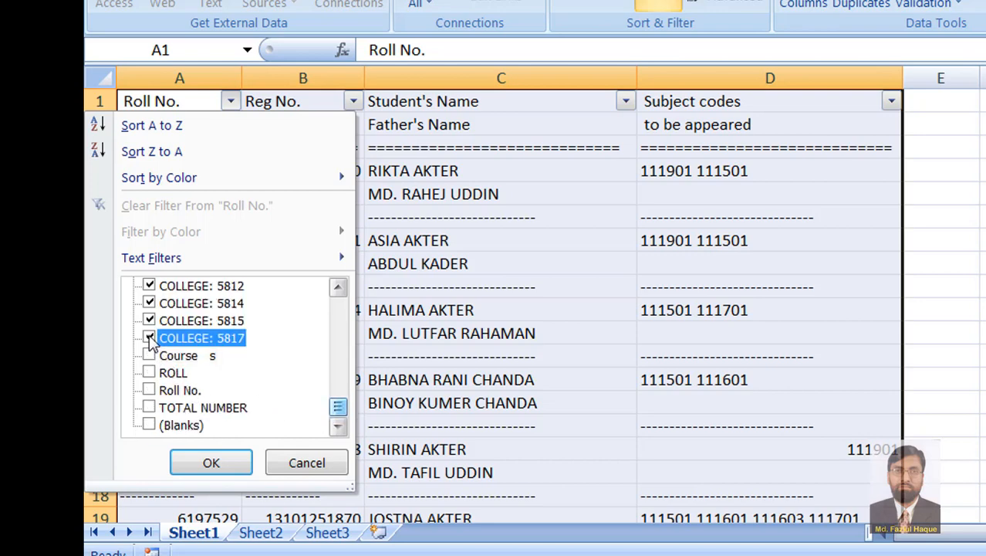
pyautogui.click(149, 320)
pyautogui.click(149, 302)
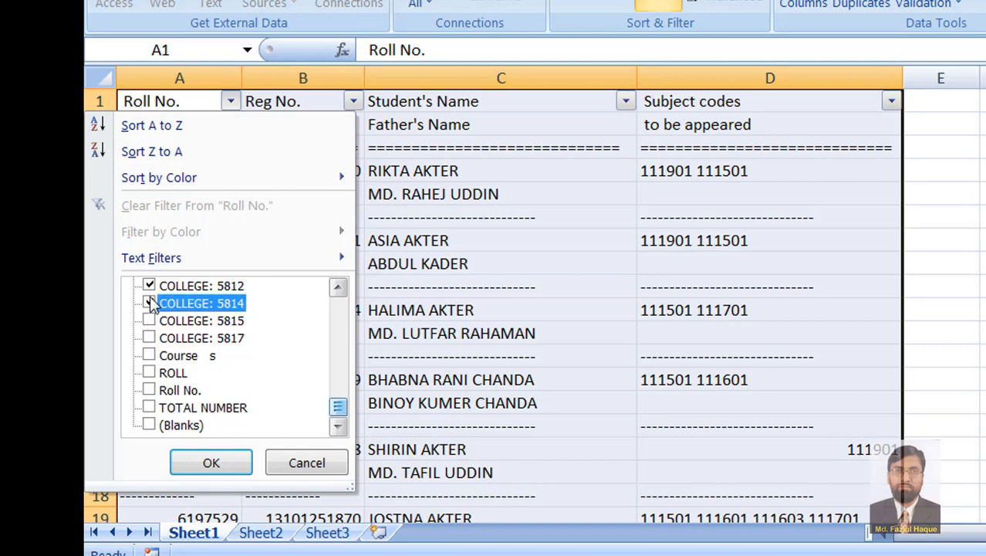
pyautogui.click(149, 285)
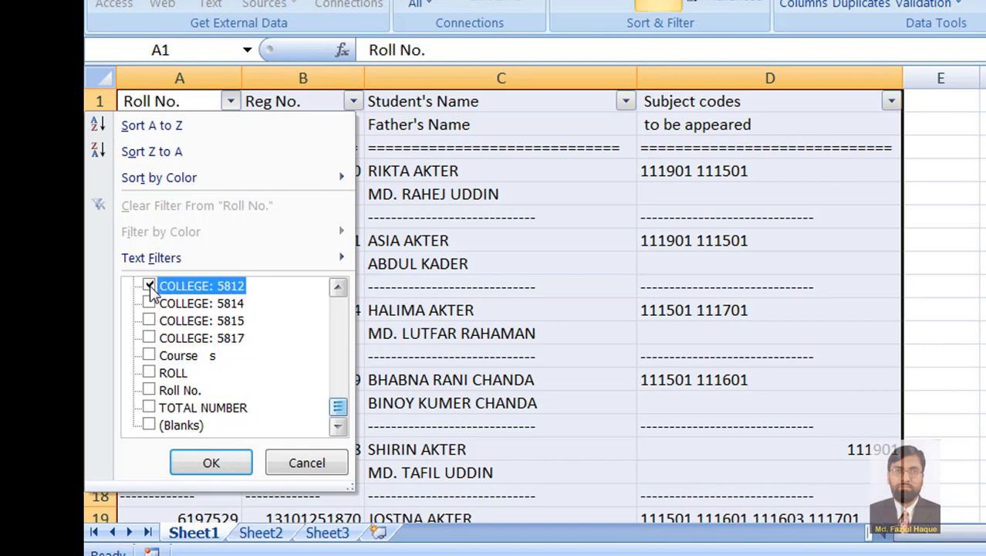
pyautogui.click(337, 288)
pyautogui.click(337, 289)
pyautogui.click(337, 289)
pyautogui.click(337, 289)
pyautogui.click(337, 288)
pyautogui.click(337, 289)
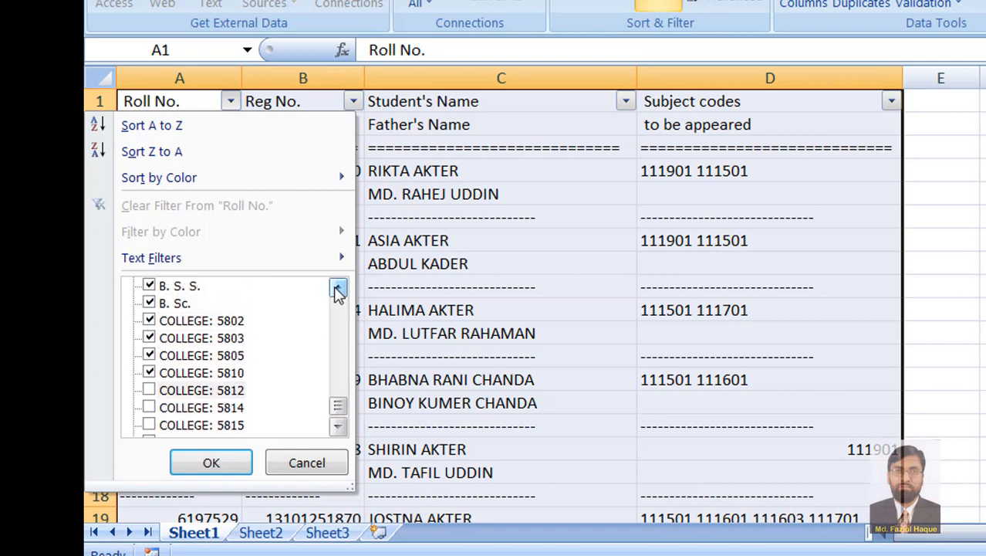
pyautogui.click(149, 372)
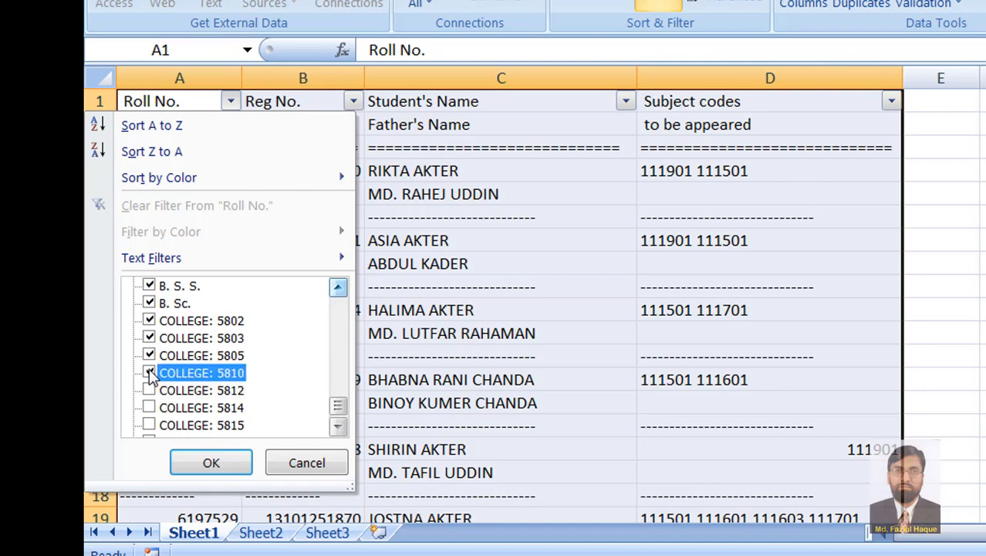
pyautogui.click(150, 355)
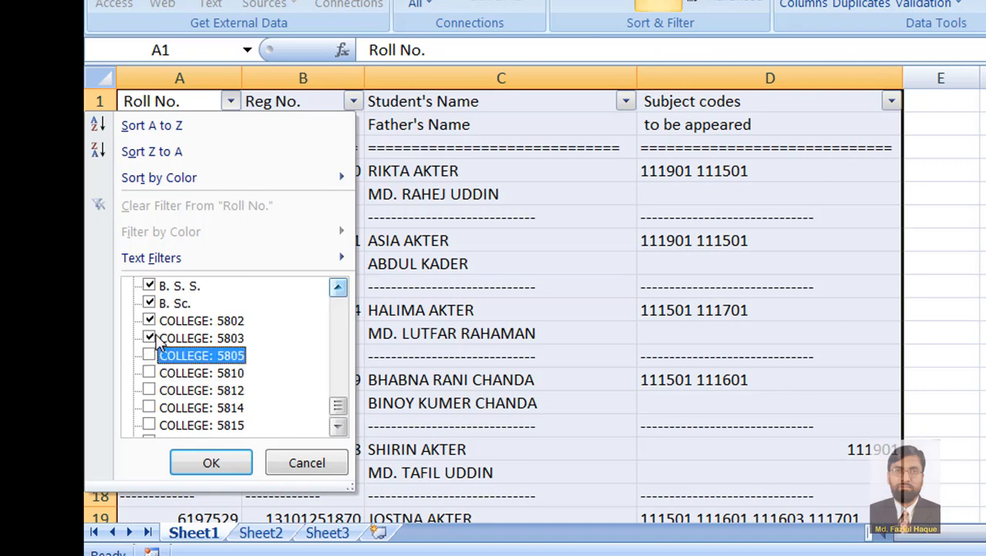
pyautogui.click(149, 337)
pyautogui.click(149, 320)
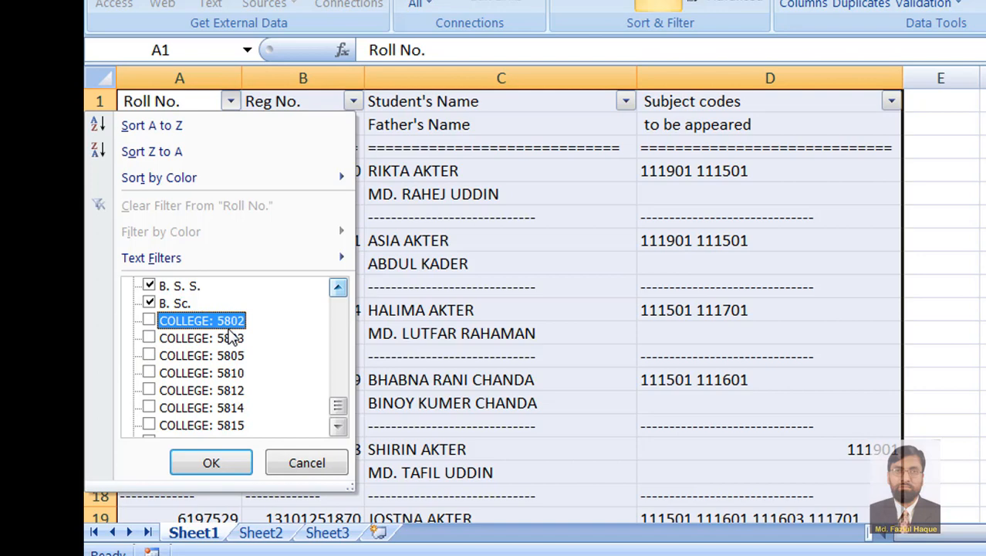
# Exclude the 30/04/2017 date, the equals-sign line, the odd symbol and the dashed line in the Roll No. filter
pyautogui.click(337, 288)
pyautogui.click(338, 288)
pyautogui.click(337, 287)
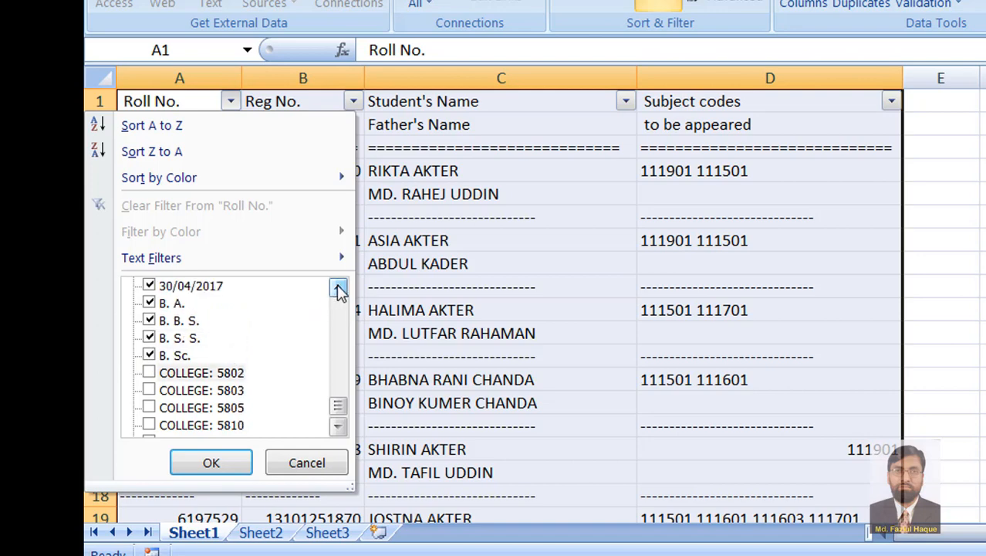
pyautogui.click(338, 288)
pyautogui.click(337, 288)
pyautogui.click(337, 288)
pyautogui.click(337, 288)
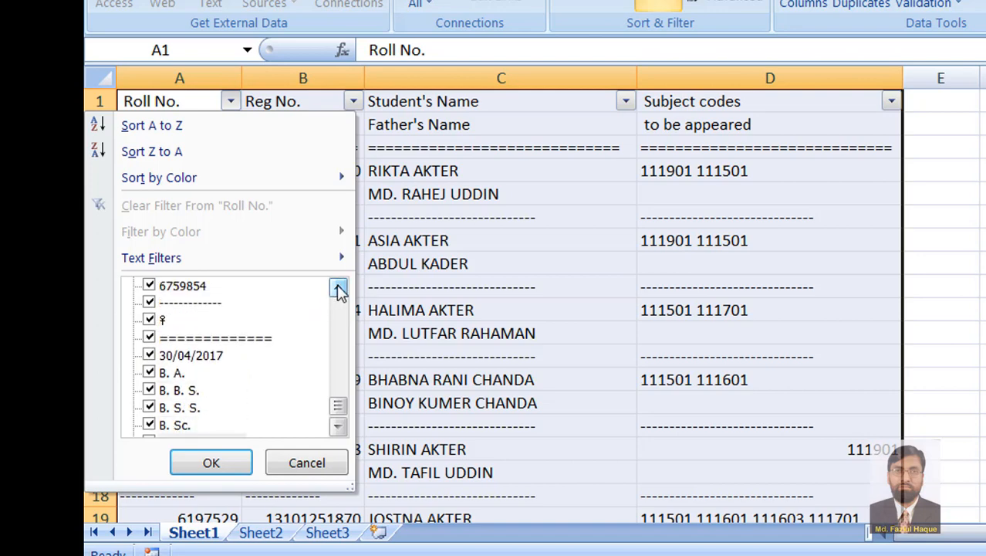
pyautogui.click(337, 426)
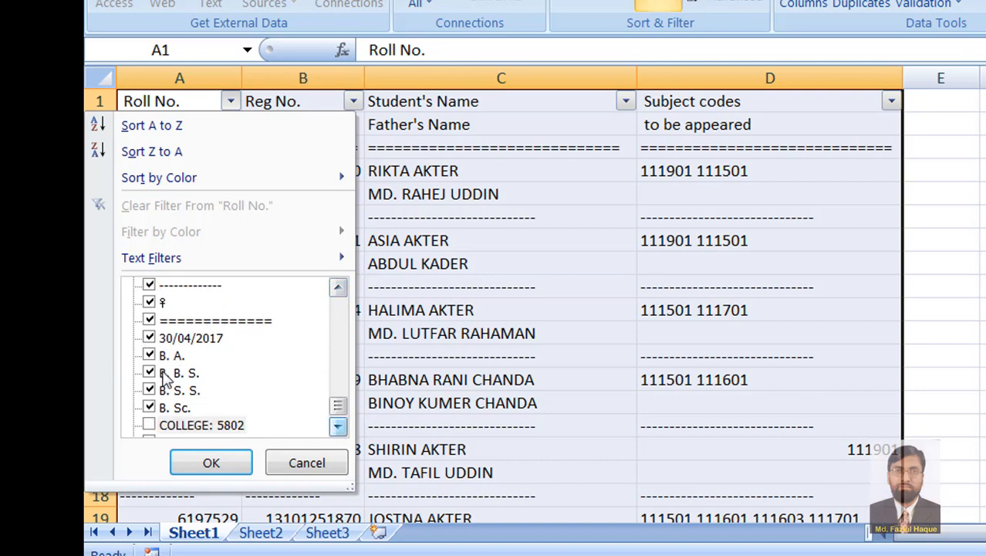
pyautogui.click(150, 340)
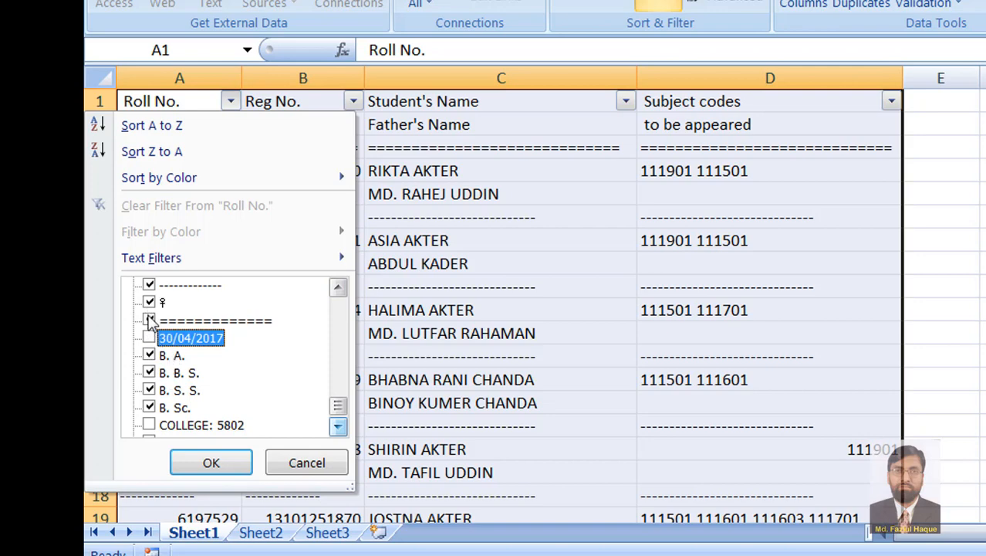
pyautogui.click(150, 320)
pyautogui.click(149, 302)
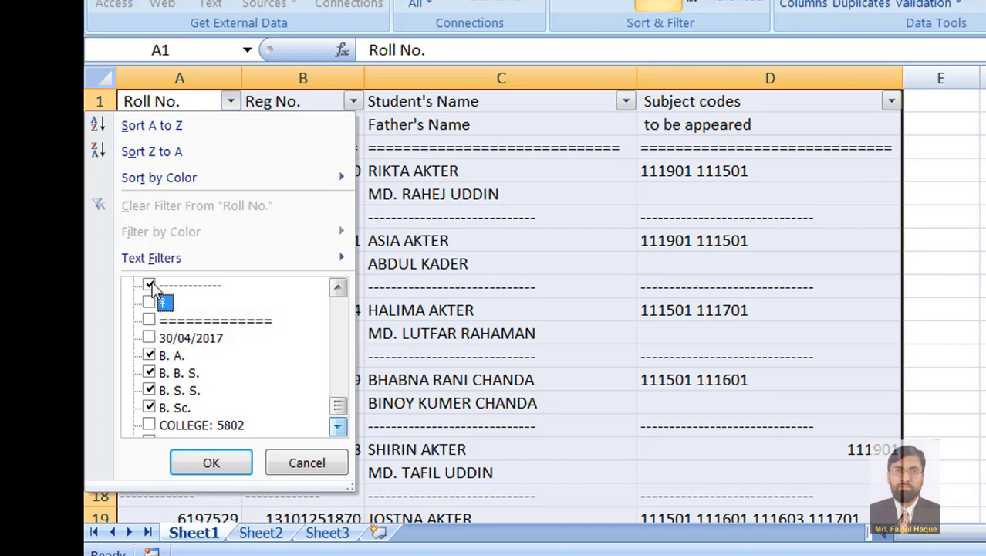
pyautogui.click(149, 285)
# Check the remaining choices and apply the Roll No. filter, keeping only roll numbers and the B. A., B. B. S., B. S. S. and B. Sc. entries
pyautogui.click(338, 287)
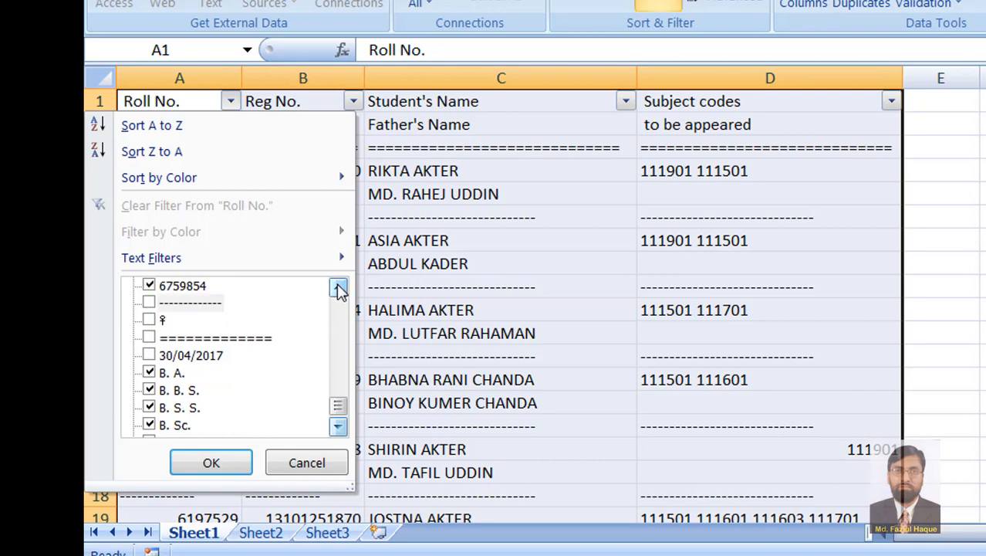
pyautogui.click(338, 288)
pyautogui.click(338, 287)
pyautogui.click(338, 287)
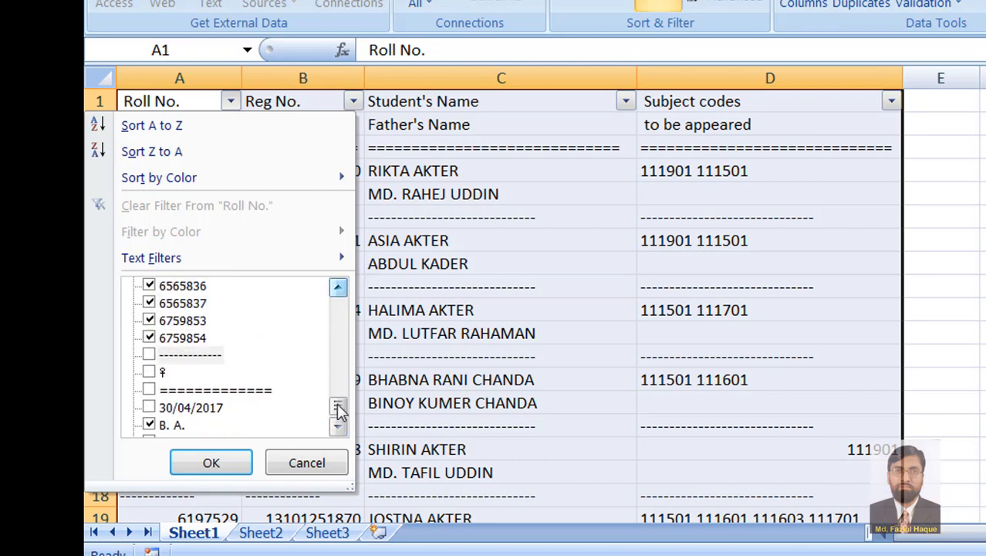
pyautogui.moveTo(337, 407)
pyautogui.mouseDown()
pyautogui.moveTo(338, 428)
pyautogui.moveTo(337, 304)
pyautogui.moveTo(337, 410)
pyautogui.mouseUp()
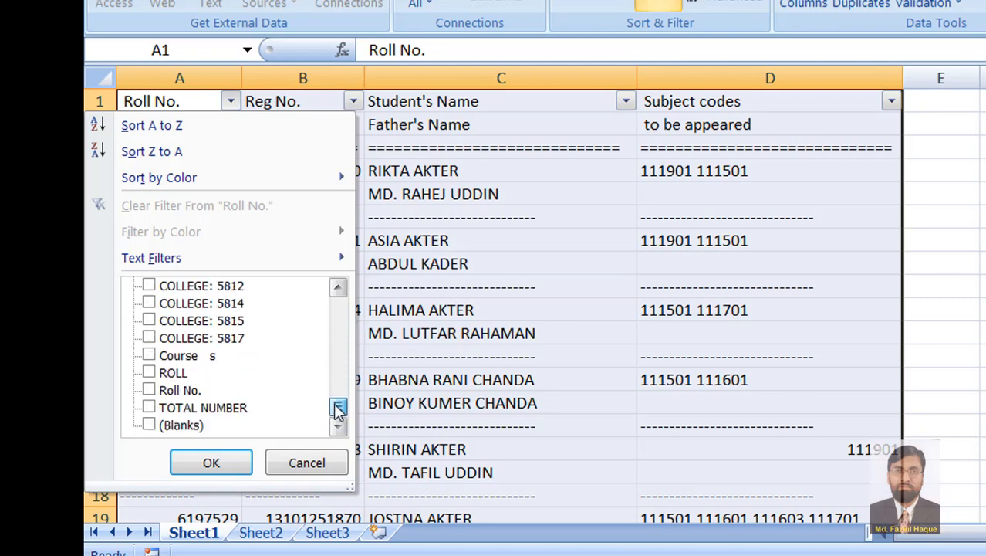
pyautogui.click(212, 463)
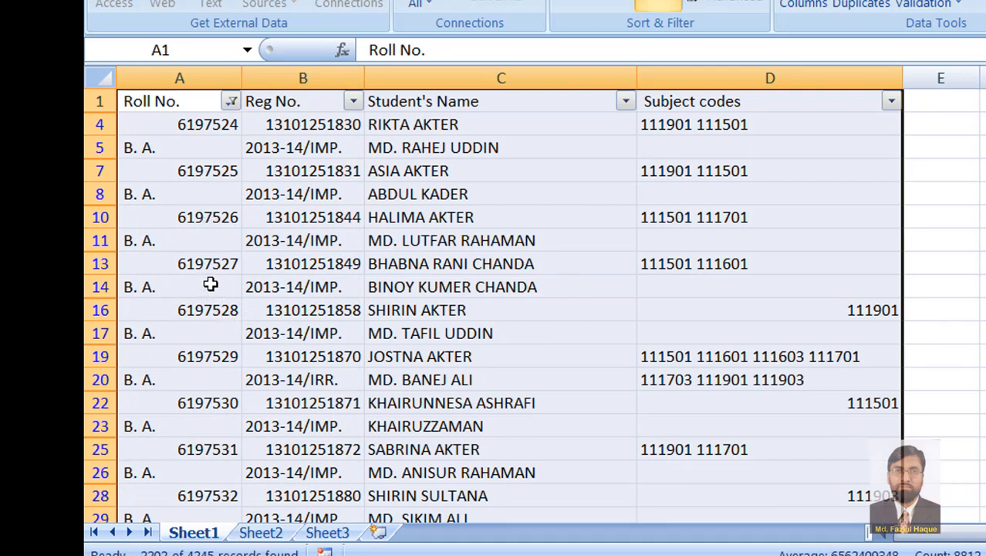
# Copy the filtered student rows from Sheet1 and paste them into Sheet2 starting at cell A1
pyautogui.scroll(-15, 210, 284)
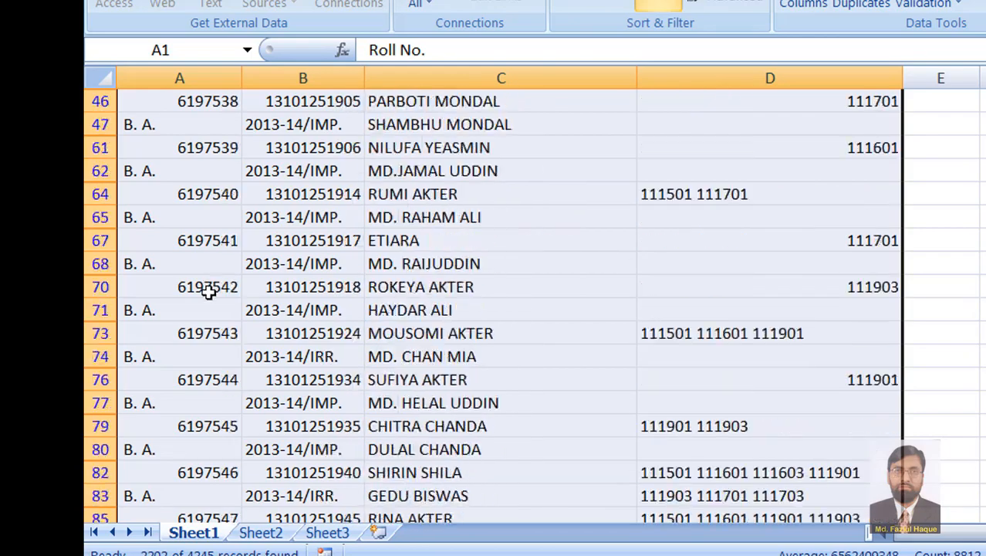
pyautogui.scroll(-20, 209, 298)
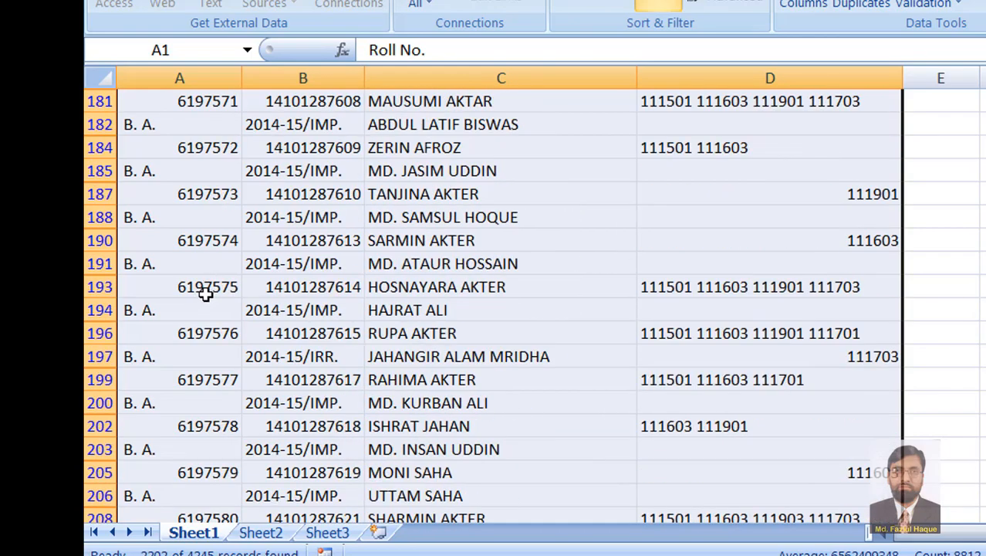
pyautogui.scroll(20, 203, 287)
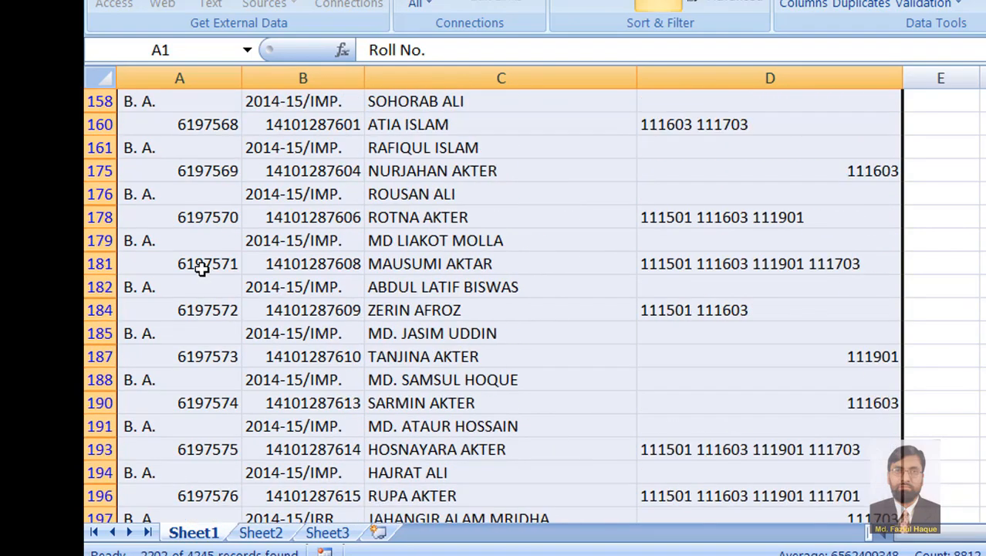
pyautogui.scroll(20, 202, 268)
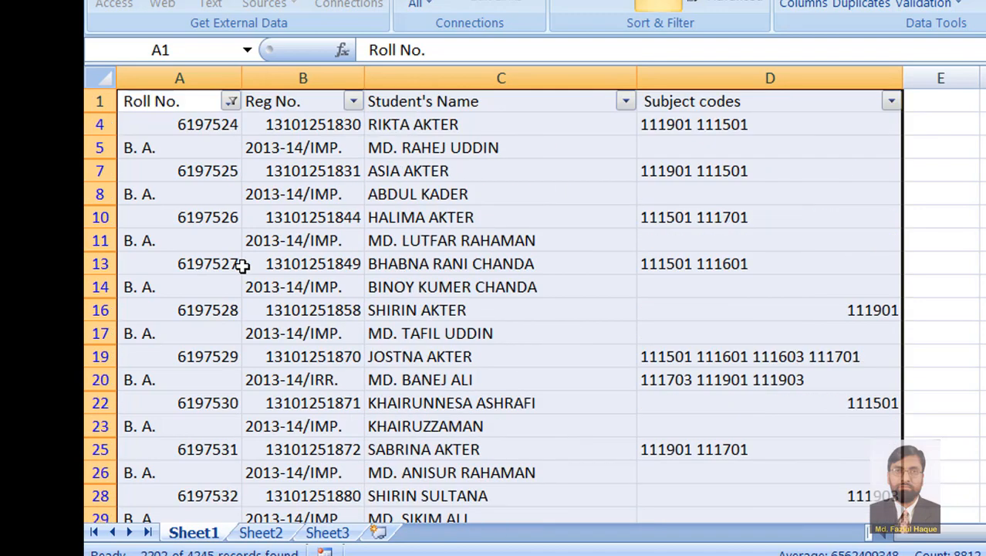
pyautogui.rightClick(238, 222)
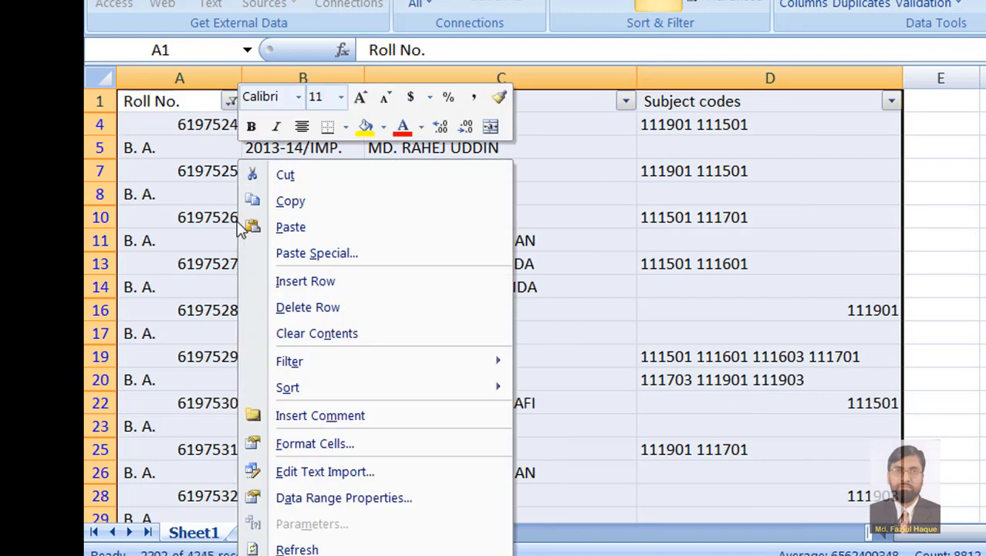
pyautogui.click(332, 205)
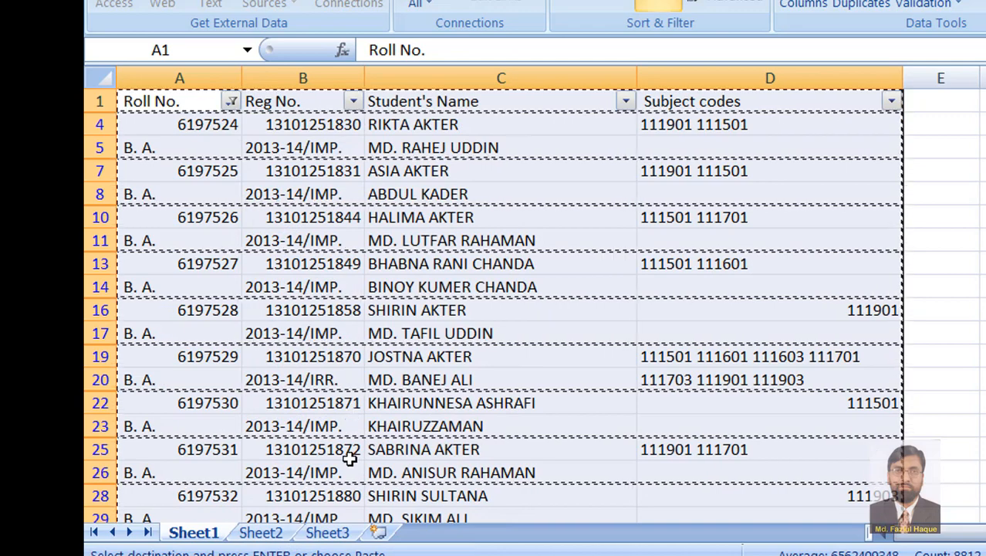
pyautogui.click(262, 533)
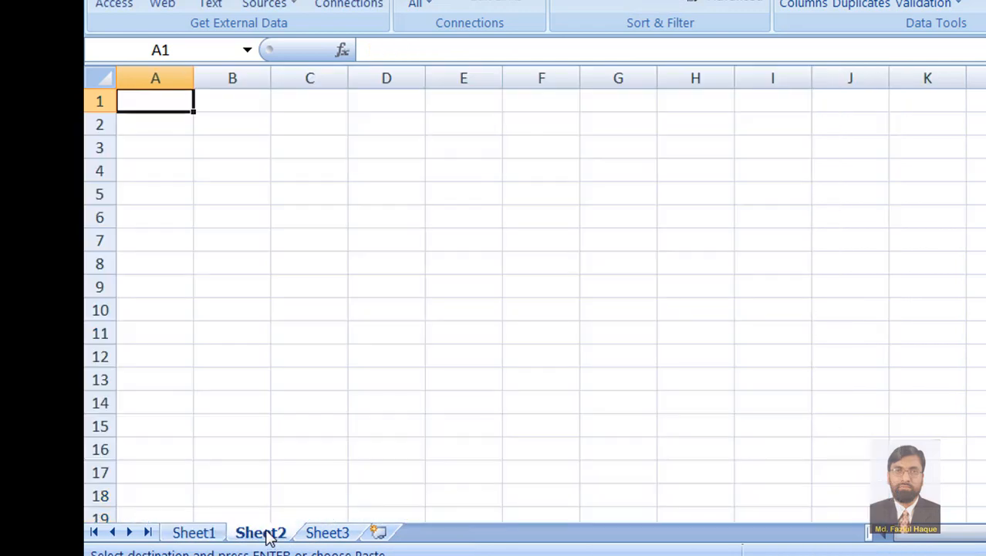
pyautogui.rightClick(153, 98)
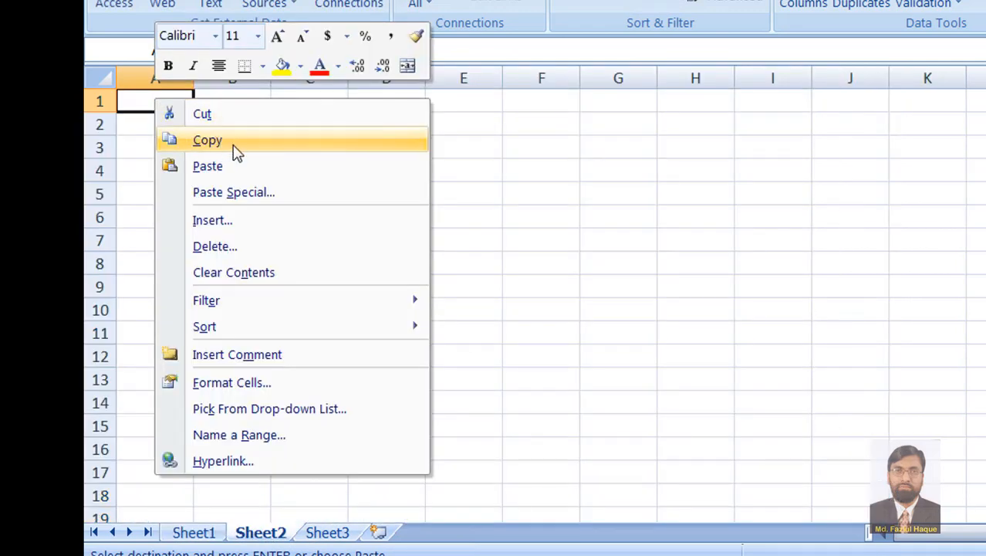
pyautogui.click(255, 168)
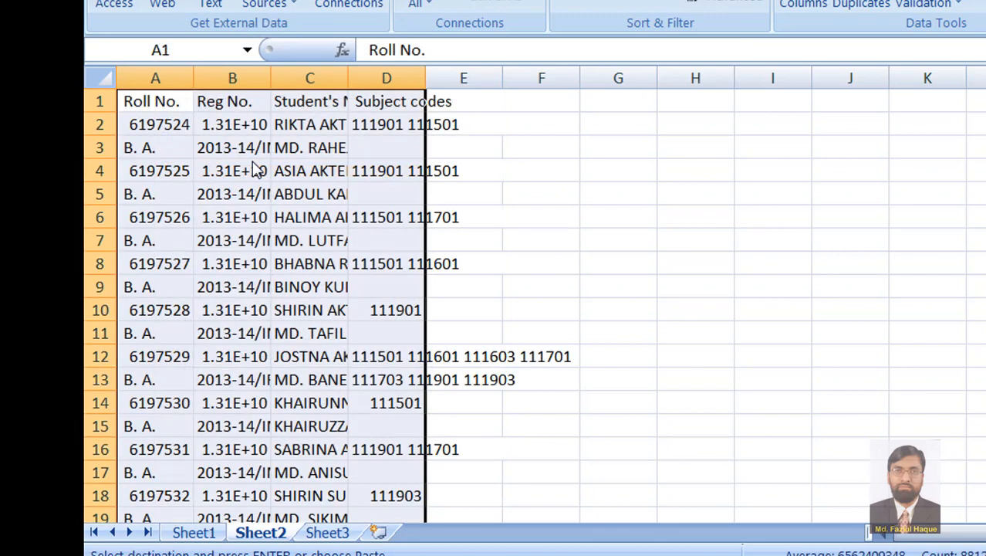
# Autofit the widths of columns A to D on Sheet2 to their contents
pyautogui.doubleClick(194, 76)
pyautogui.doubleClick(266, 76)
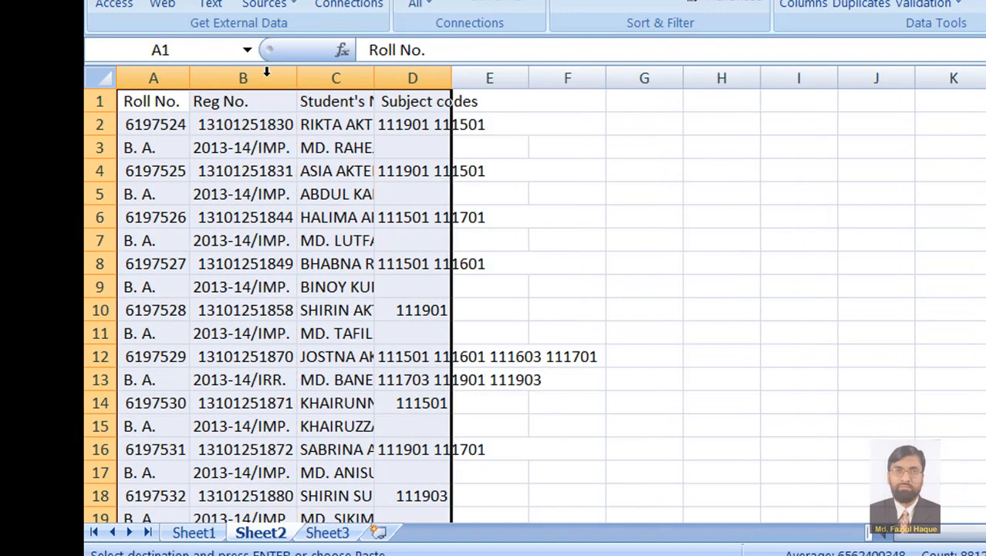
pyautogui.doubleClick(375, 75)
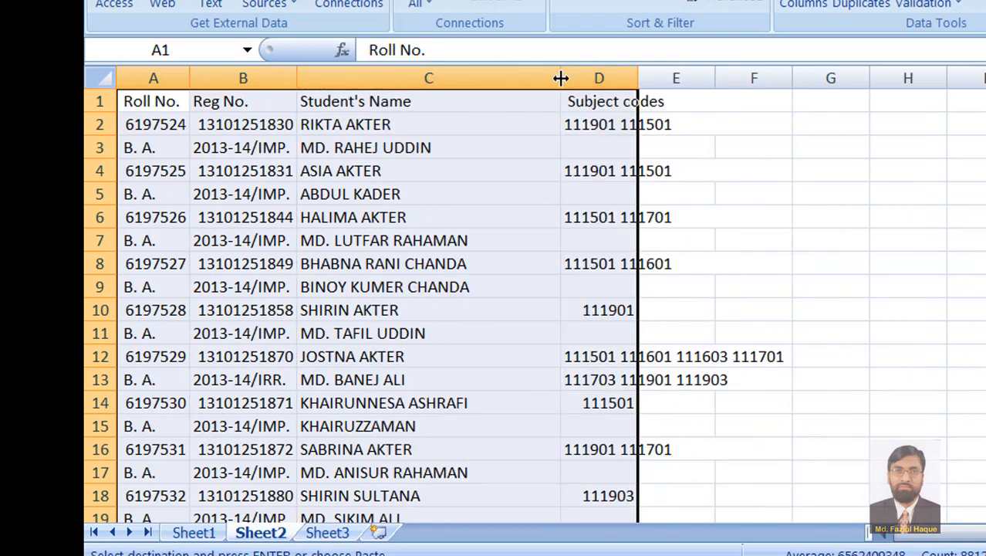
pyautogui.doubleClick(639, 78)
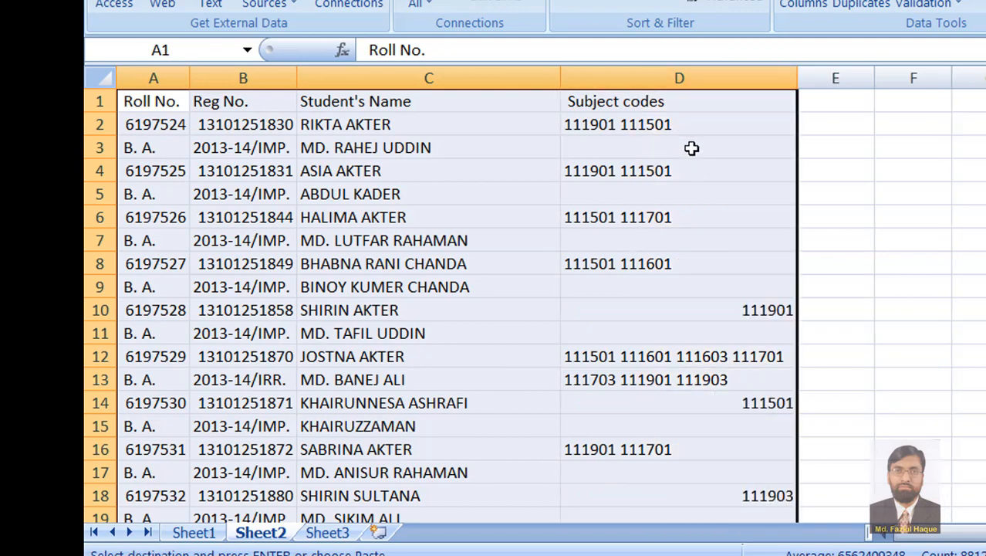
# Left-align the whole Subject codes column on Sheet2
pyautogui.click(656, 173)
pyautogui.click(674, 77)
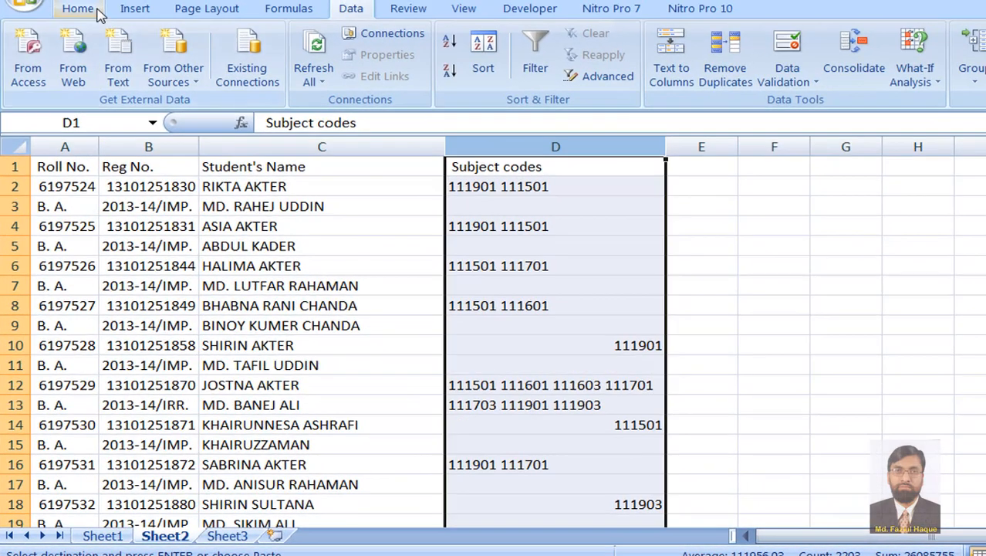
pyautogui.click(85, 10)
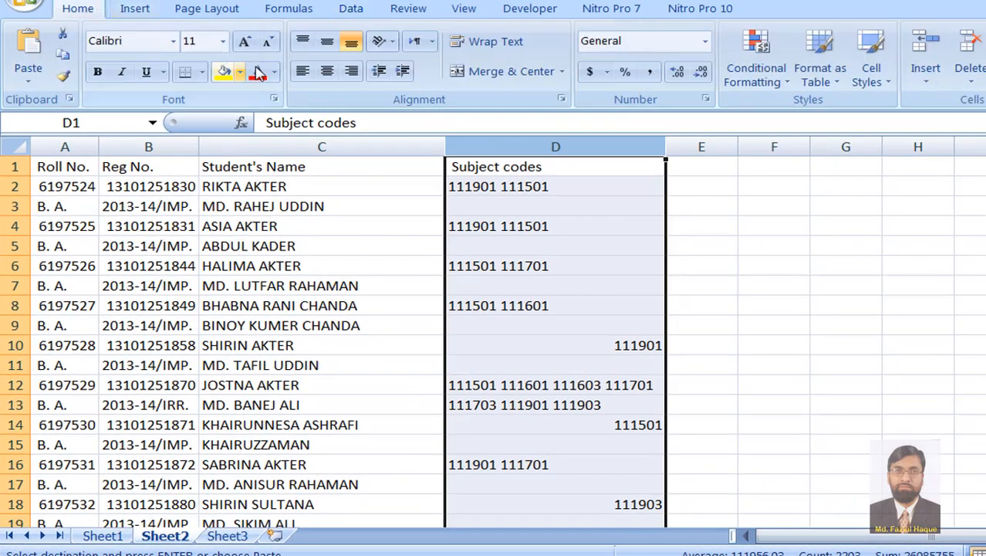
pyautogui.click(301, 72)
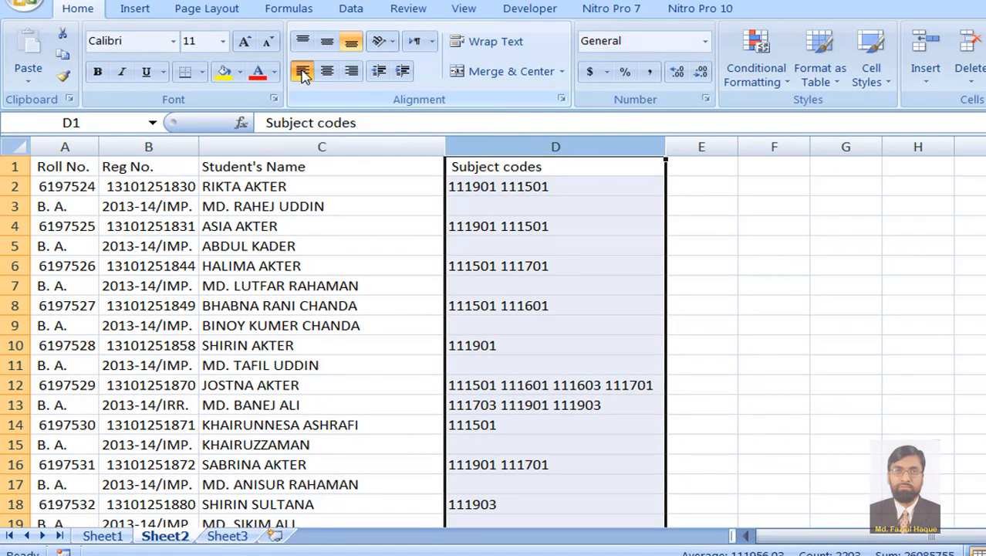
pyautogui.click(526, 362)
pyautogui.click(303, 223)
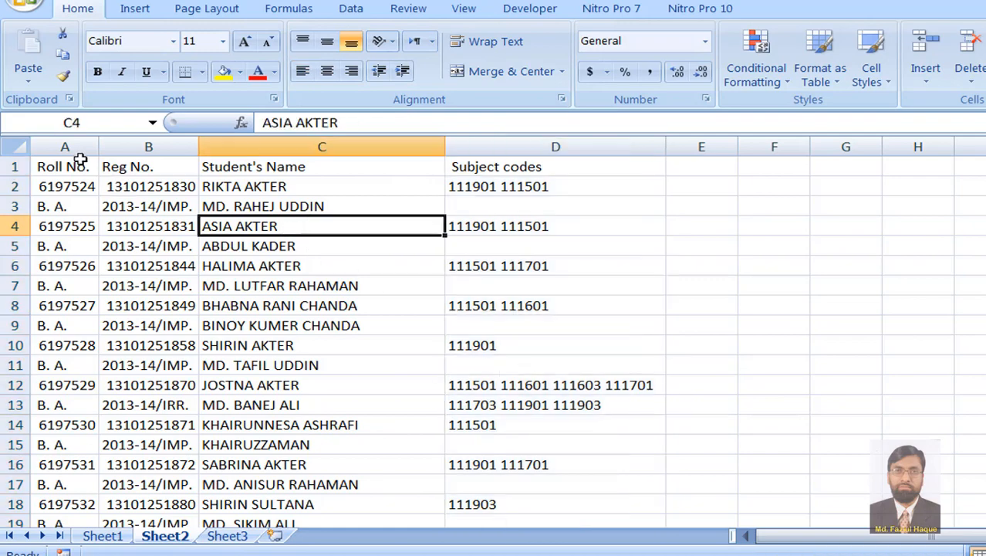
# Examine the pasted list on Sheet2 and how each student's record is spread over two rows, such as rows 2 and 3
pyautogui.scroll(-12, 232, 294)
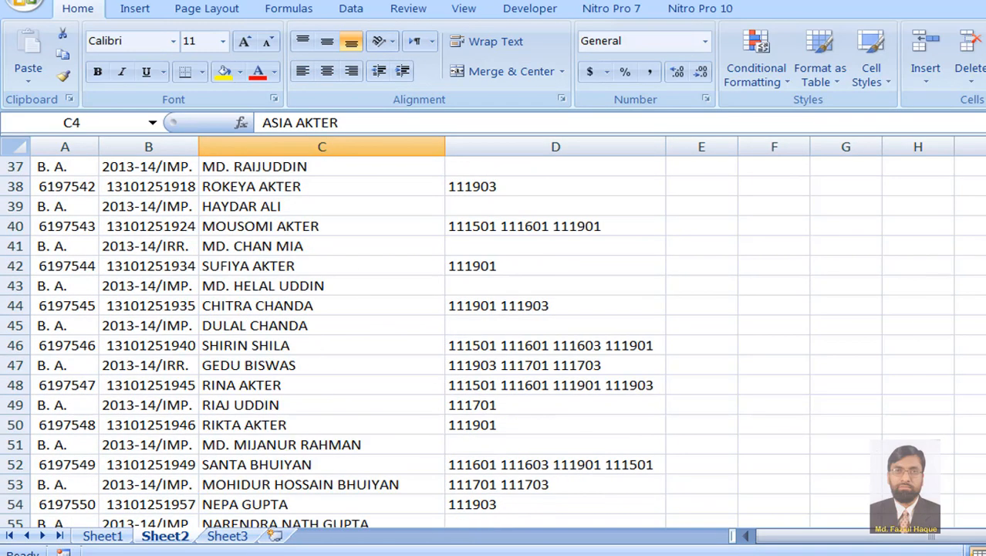
pyautogui.scroll(-20, 494, 344)
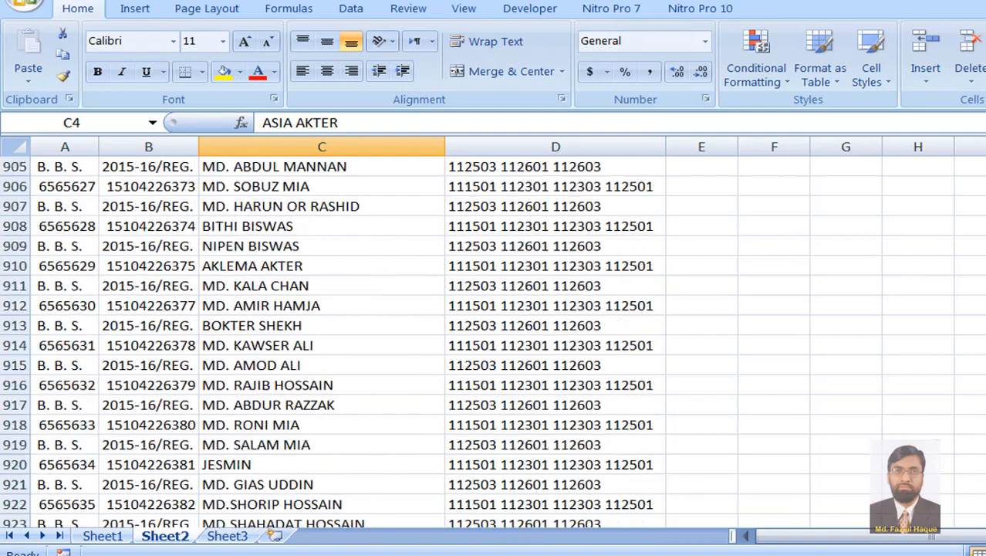
pyautogui.scroll(-20, 494, 344)
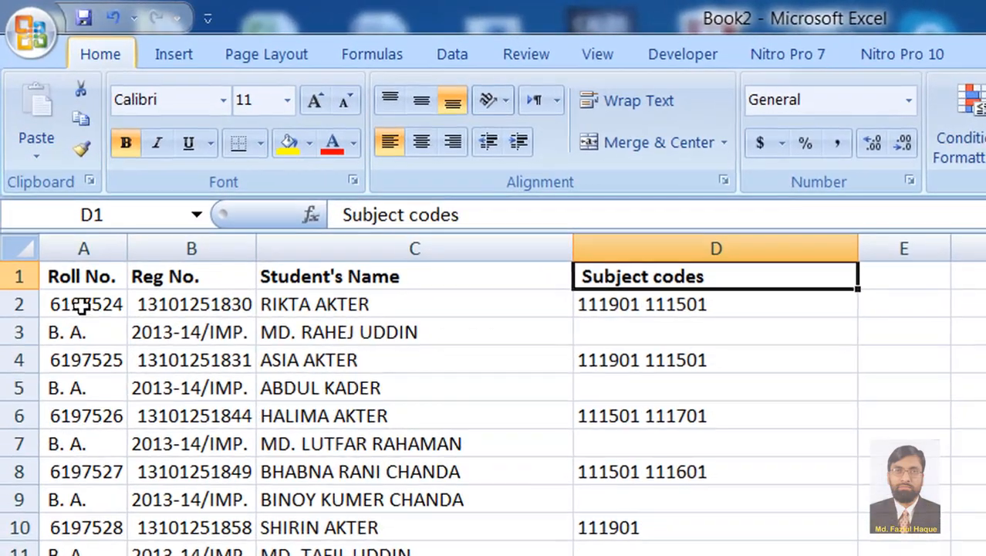
pyautogui.click(48, 190)
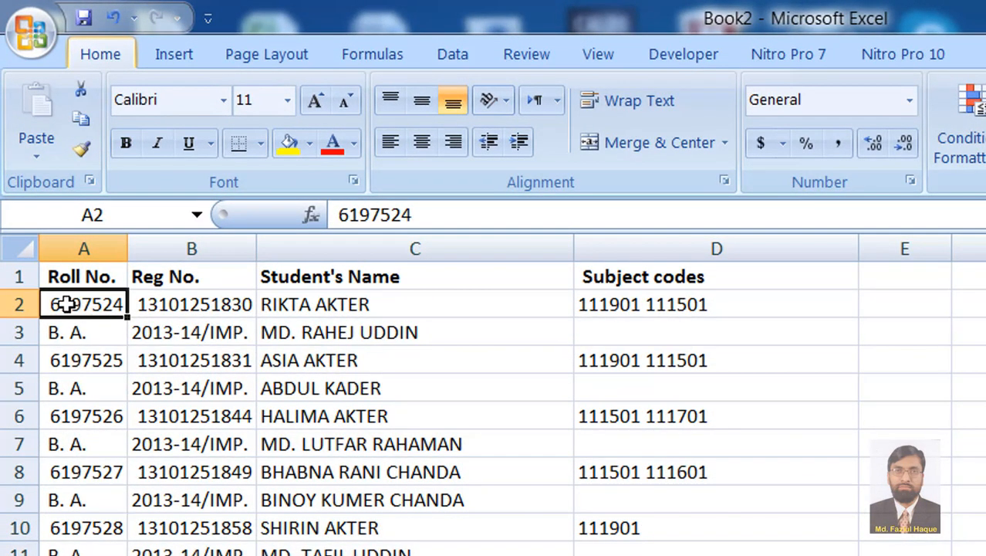
pyautogui.click(74, 332)
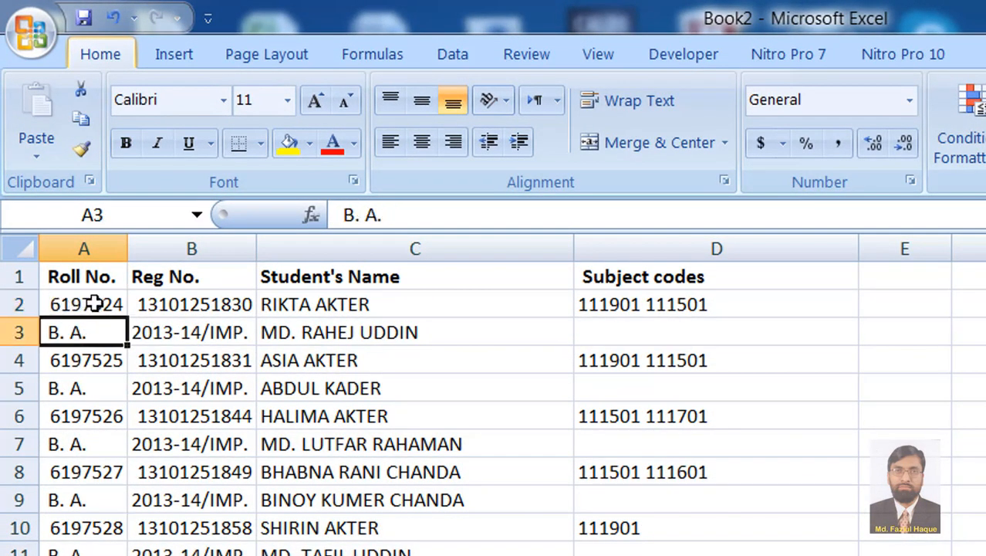
pyautogui.click(91, 304)
pyautogui.click(80, 333)
pyautogui.moveTo(20, 304); pyautogui.dragTo(20, 329)
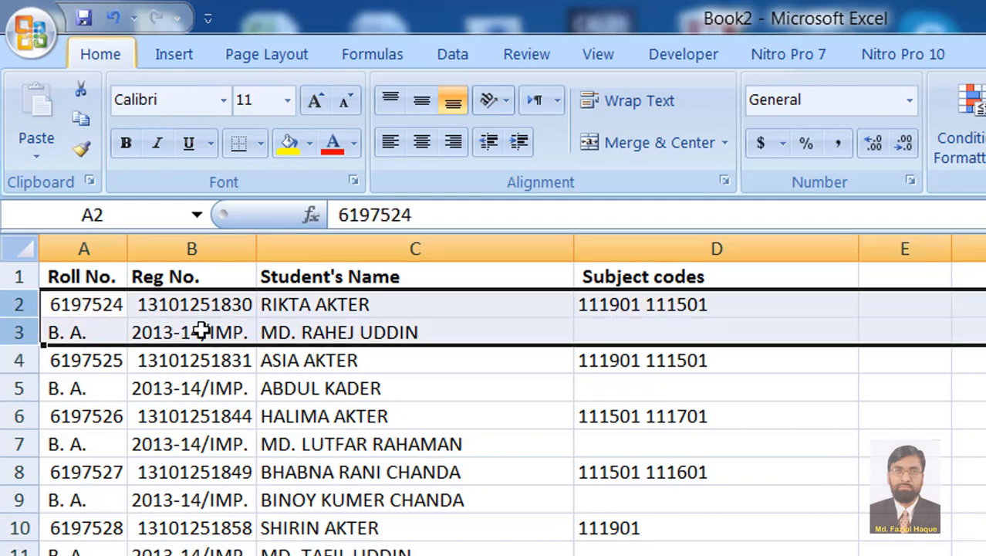
pyautogui.click(199, 330)
pyautogui.click(78, 330)
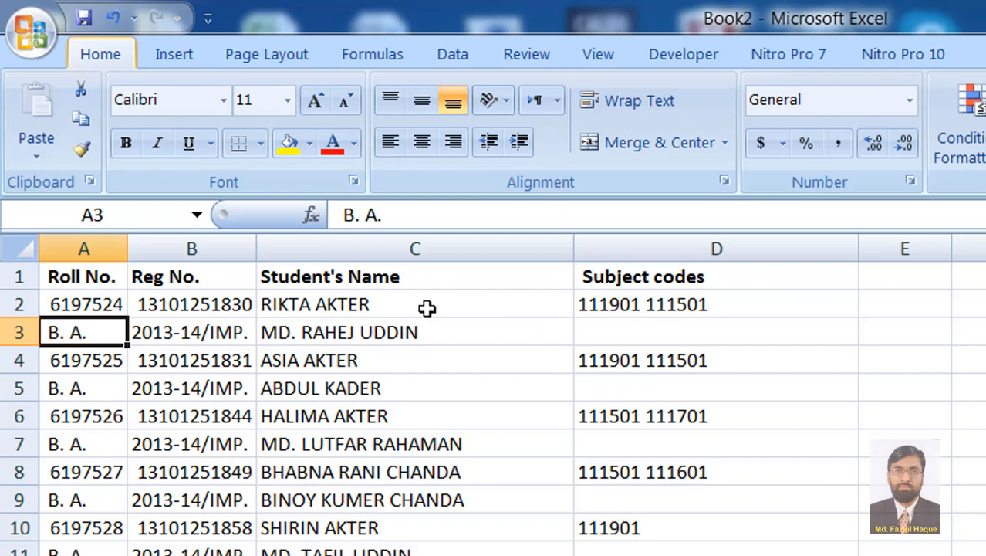
pyautogui.click(158, 347)
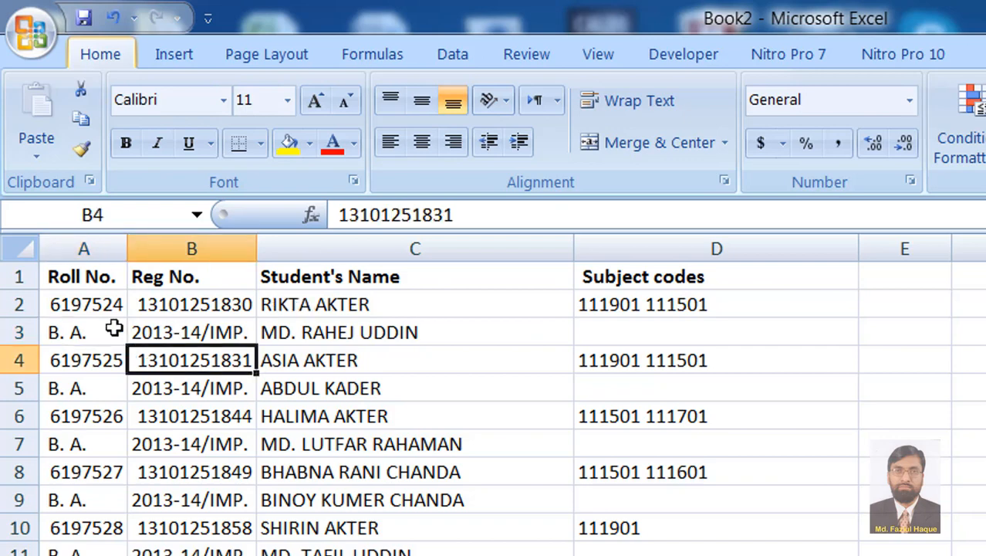
# Insert a blank column before each of the Reg No., Student's Name and Subject codes columns
pyautogui.click(199, 245)
pyautogui.rightClick(203, 247)
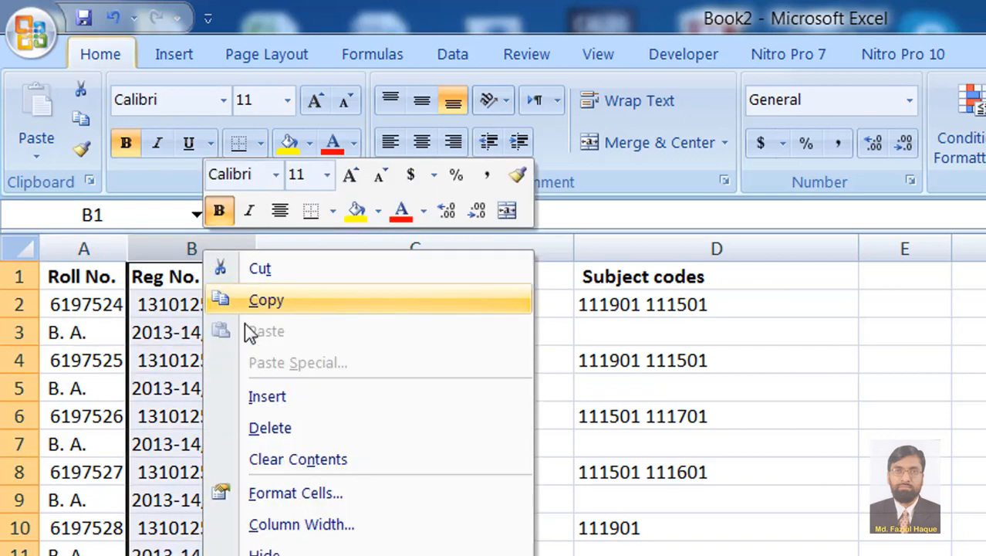
pyautogui.click(300, 400)
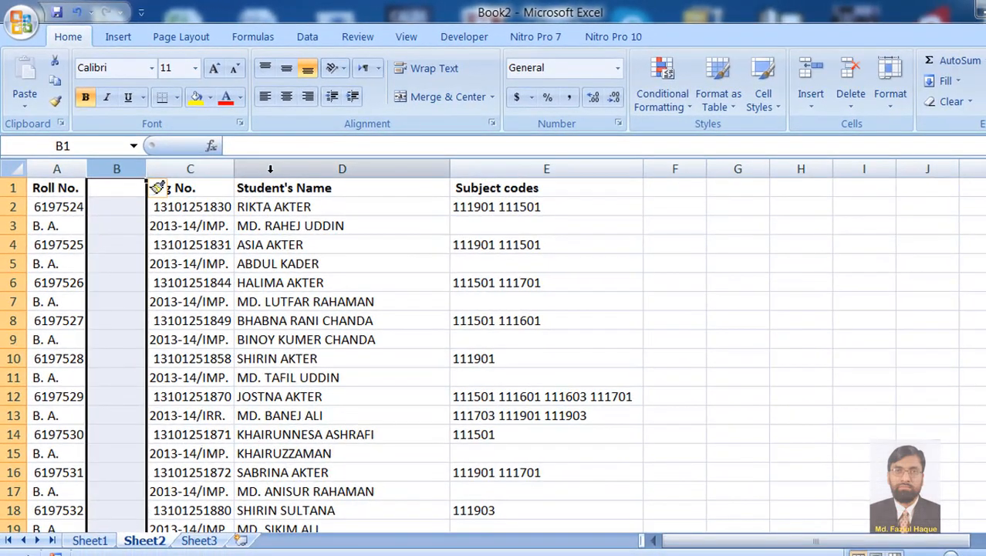
pyautogui.rightClick(293, 165)
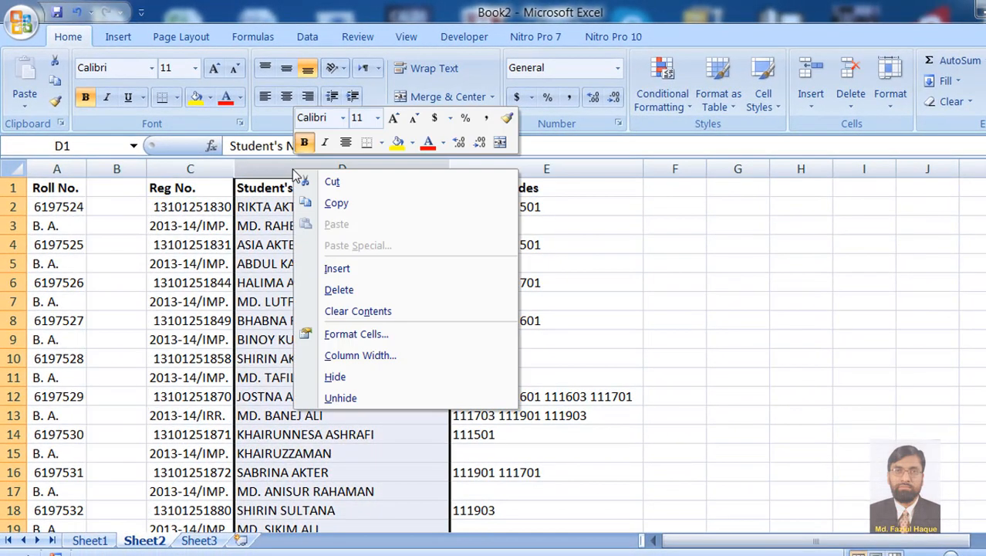
pyautogui.click(373, 272)
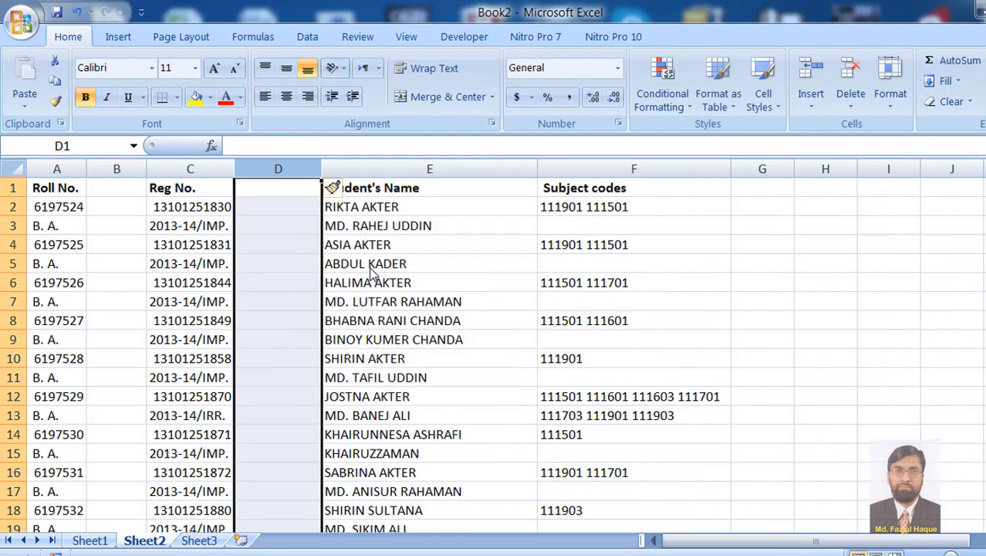
pyautogui.click(589, 166)
pyautogui.rightClick(592, 172)
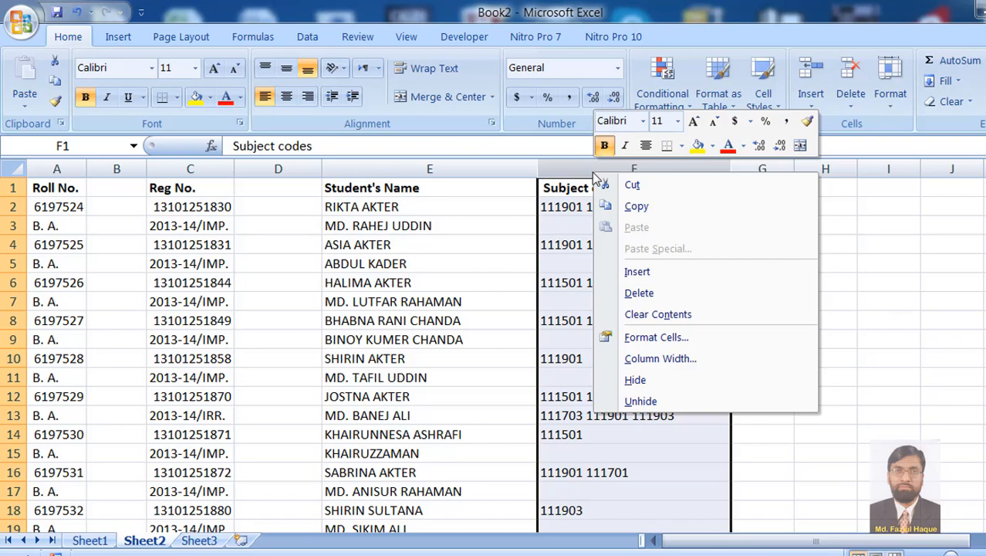
pyautogui.click(662, 271)
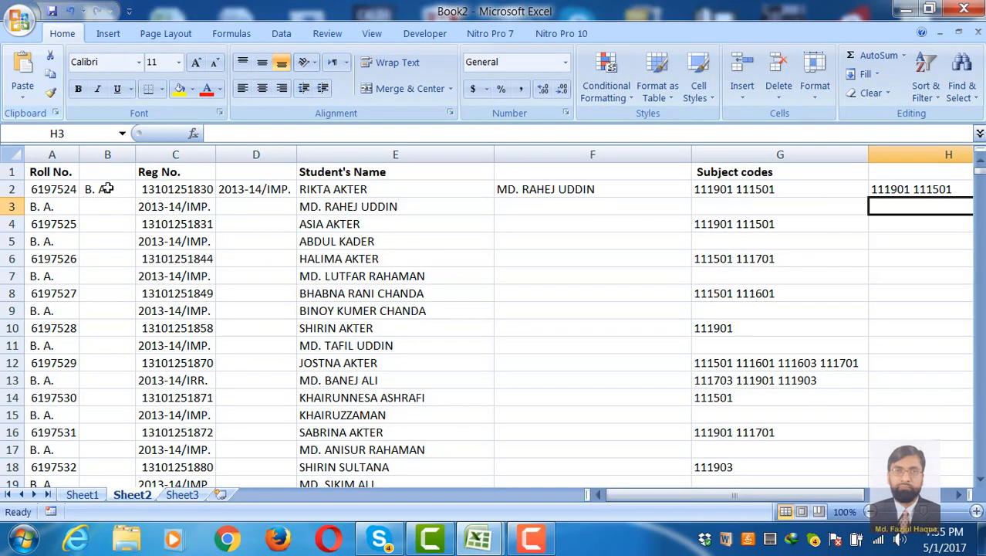
# Review the IF/ISODD/ROW formulas in B2 and D2 that bring up each record's second line from columns A and C
pyautogui.click(108, 189)
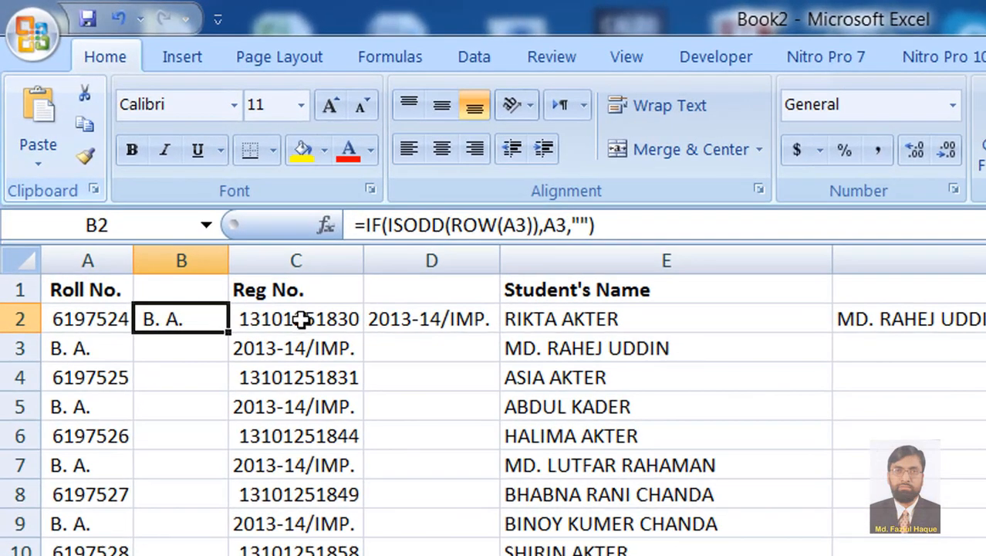
pyautogui.click(643, 225)
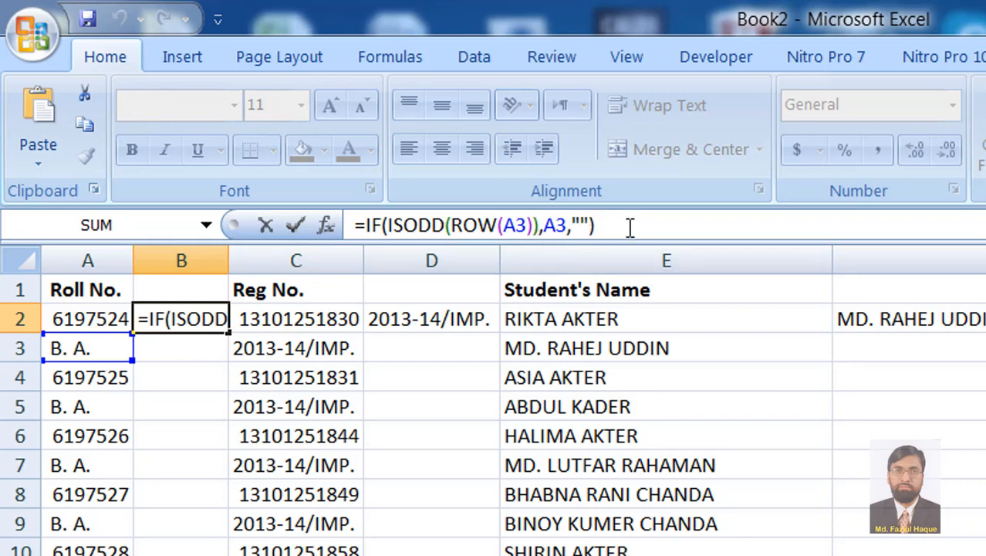
pyautogui.press('Return')
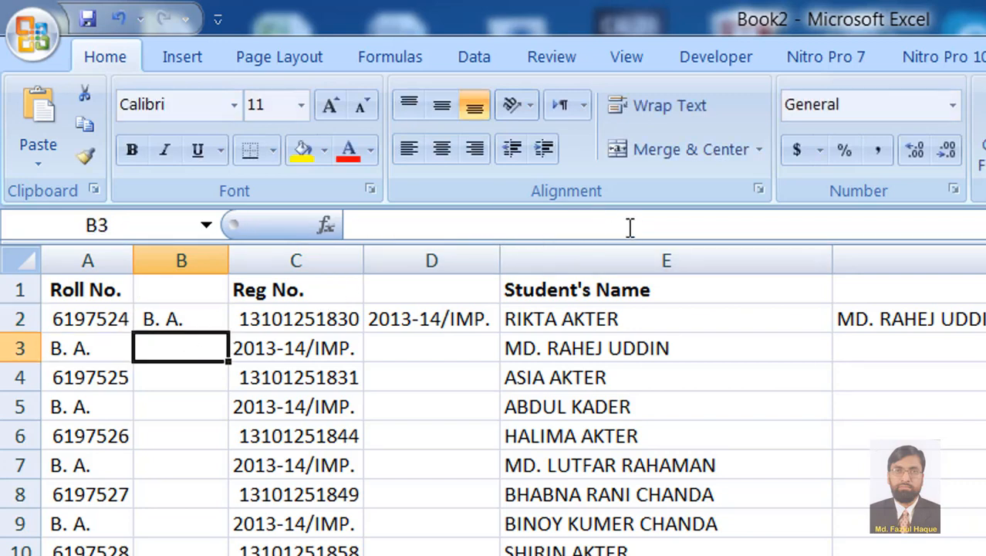
pyautogui.click(179, 318)
pyautogui.click(96, 349)
pyautogui.click(176, 318)
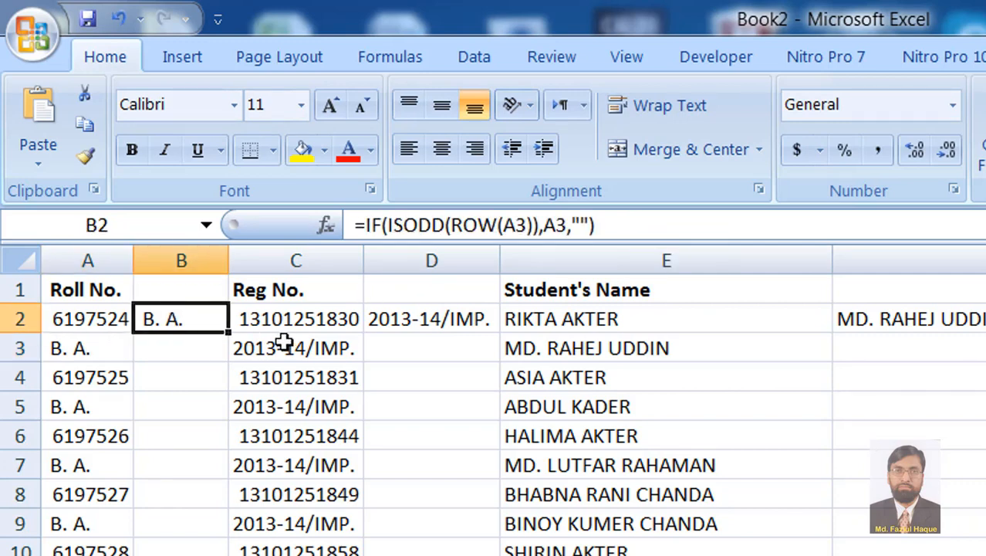
pyautogui.click(426, 320)
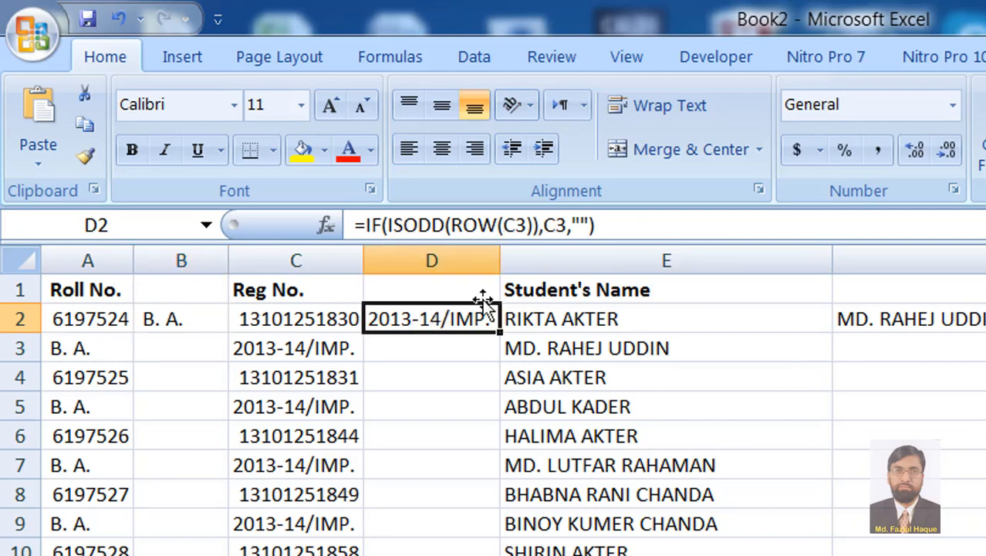
# Review the IF/ISODD/ROW formulas in D2 and F2 that bring up the second line of the Reg No. and Student's Name columns
pyautogui.click(625, 227)
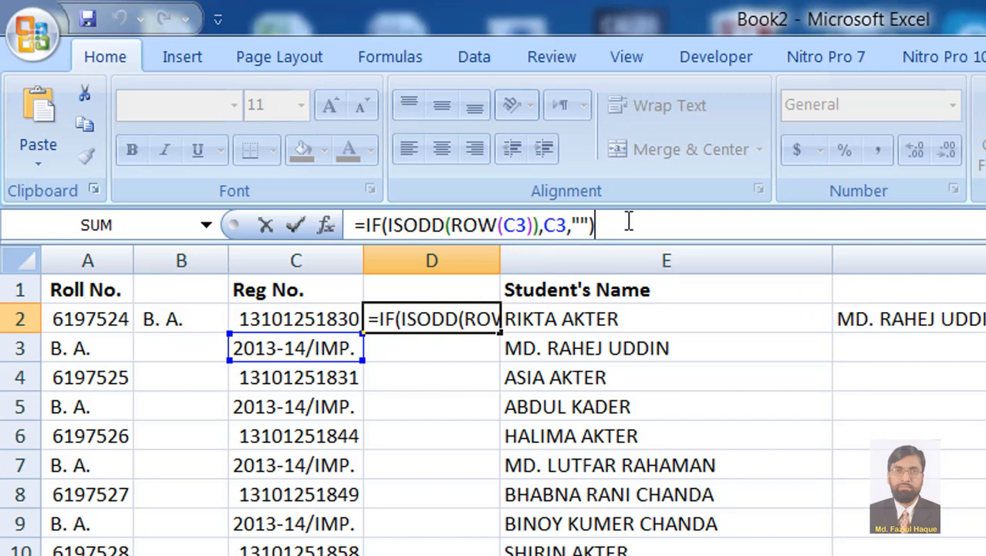
pyautogui.press('Return')
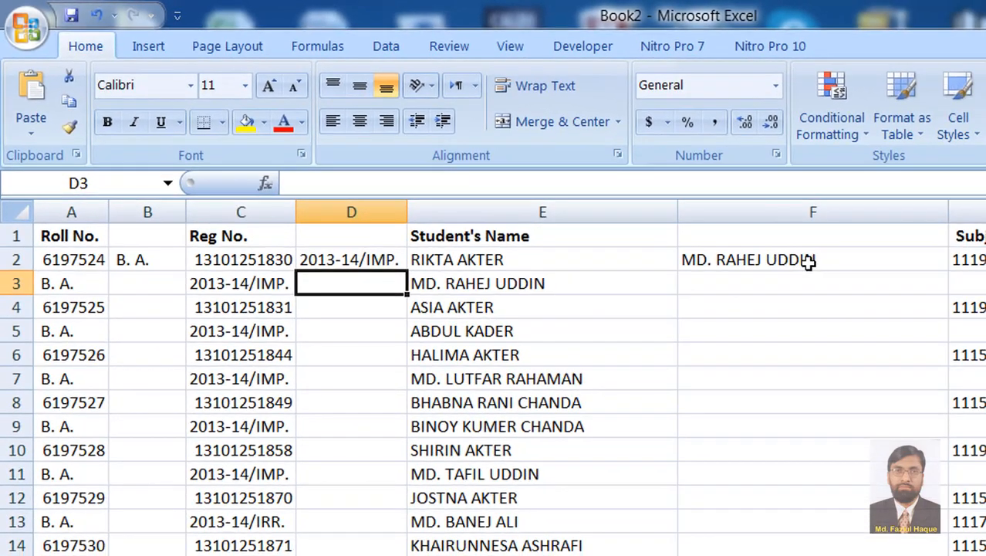
pyautogui.click(806, 263)
pyautogui.click(516, 182)
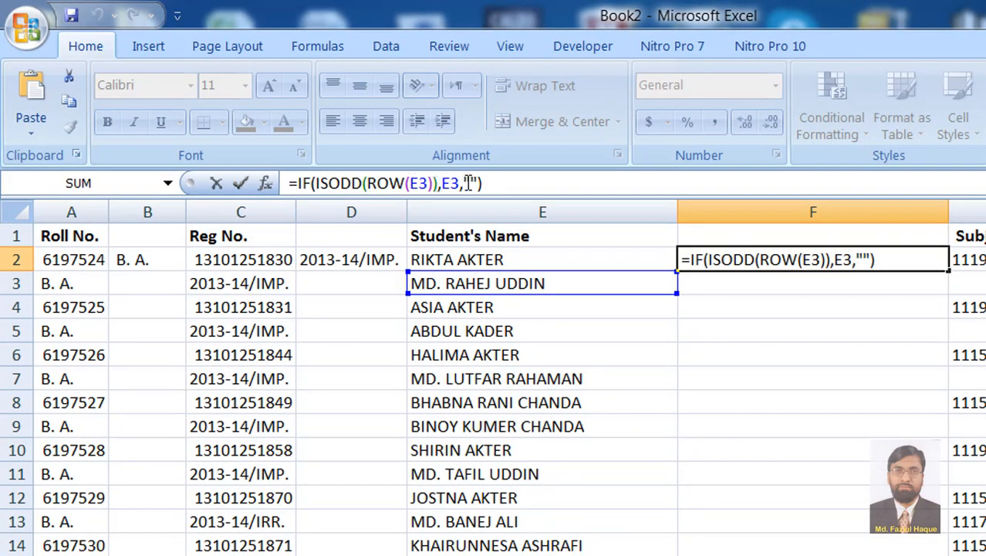
pyautogui.click(550, 185)
pyautogui.press('Return')
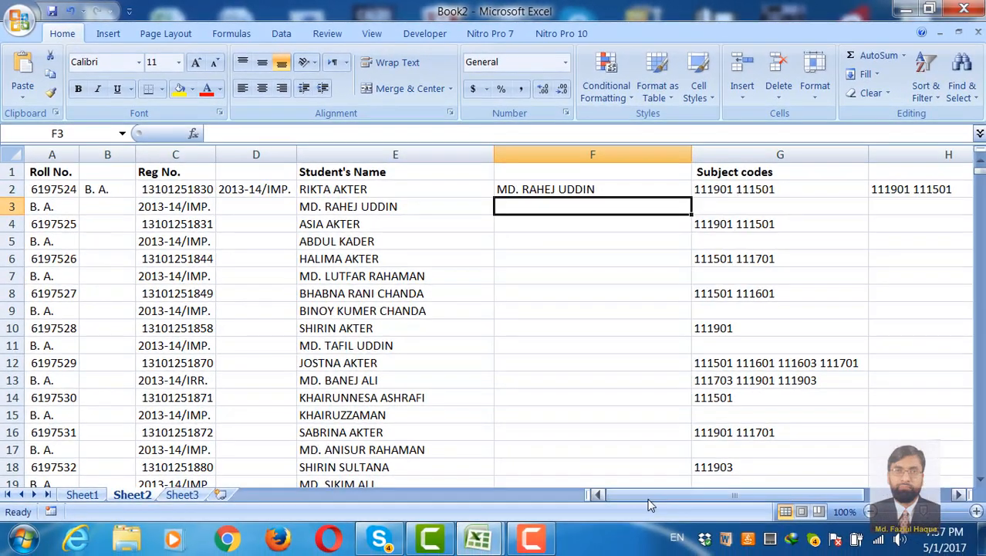
# Review the formula =IF(F2="","",G2&" "&G3) in H2 that joins the subject codes of both record lines
pyautogui.moveTo(649, 498); pyautogui.dragTo(767, 485)
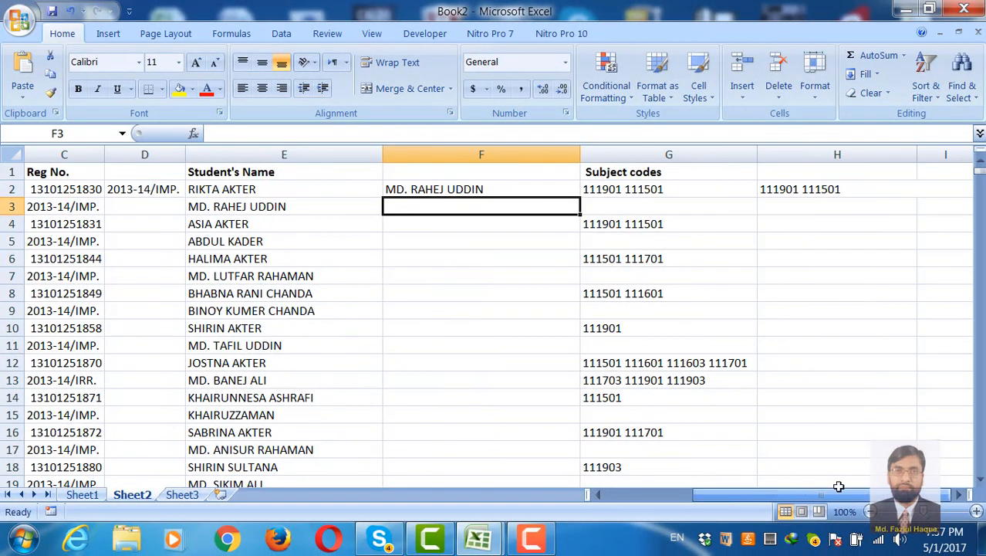
pyautogui.click(683, 154)
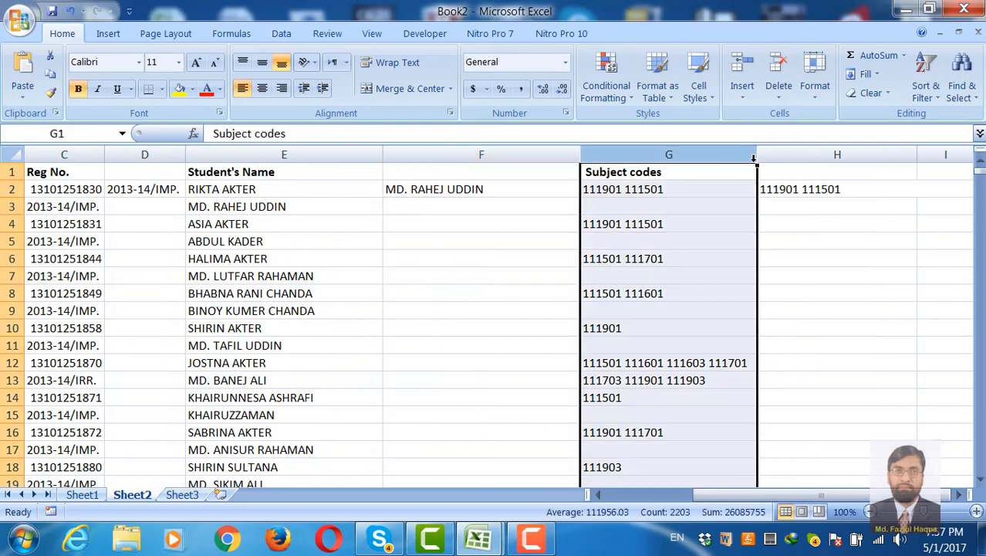
pyautogui.click(799, 189)
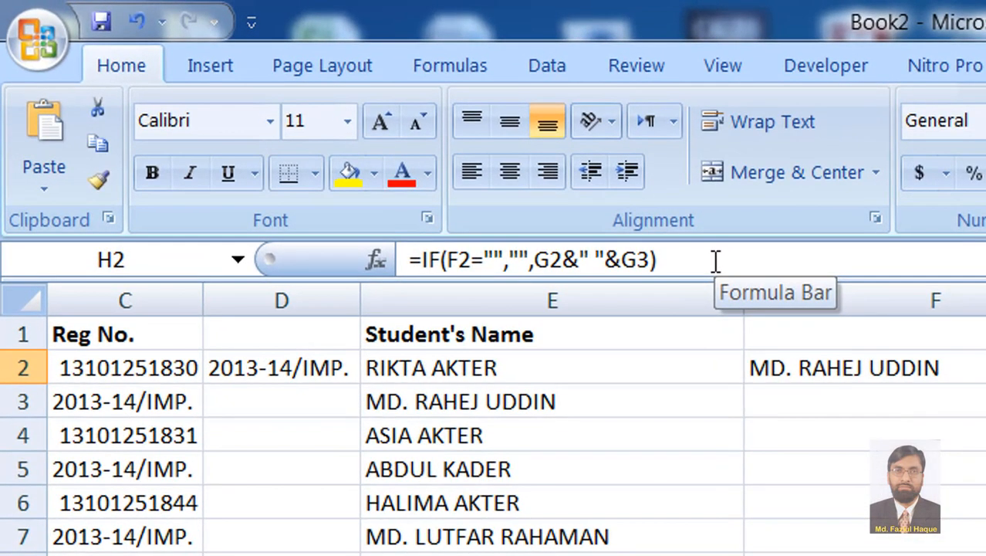
pyautogui.click(716, 260)
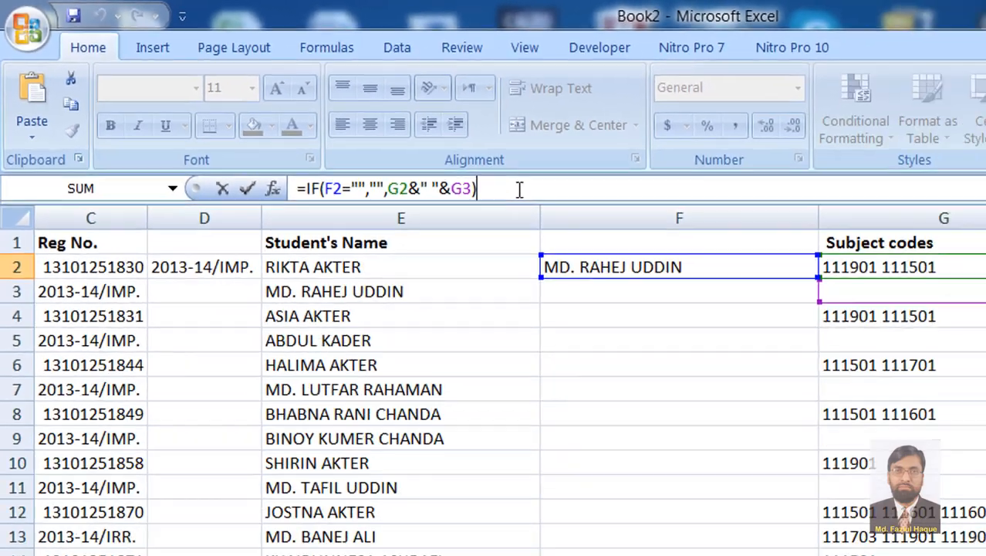
pyautogui.press('Return')
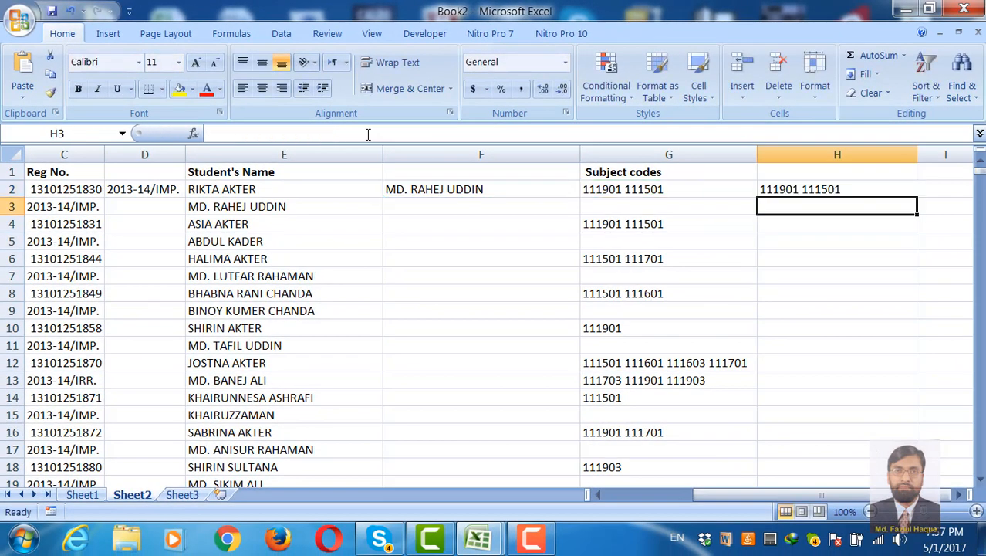
pyautogui.click(836, 189)
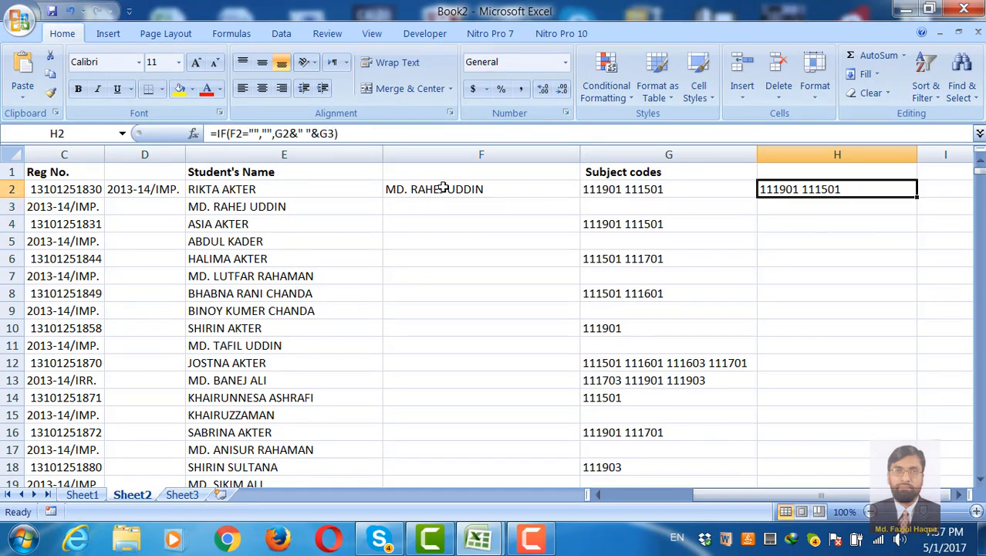
# Fill the B2 formula down column B to the end of the student list
pyautogui.click(642, 493)
pyautogui.moveTo(663, 492); pyautogui.dragTo(628, 499)
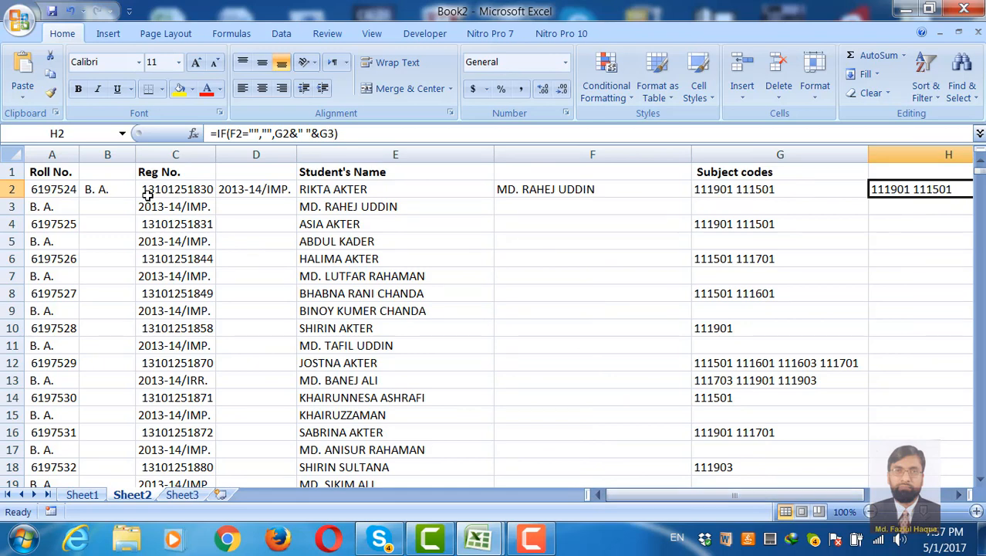
pyautogui.click(106, 189)
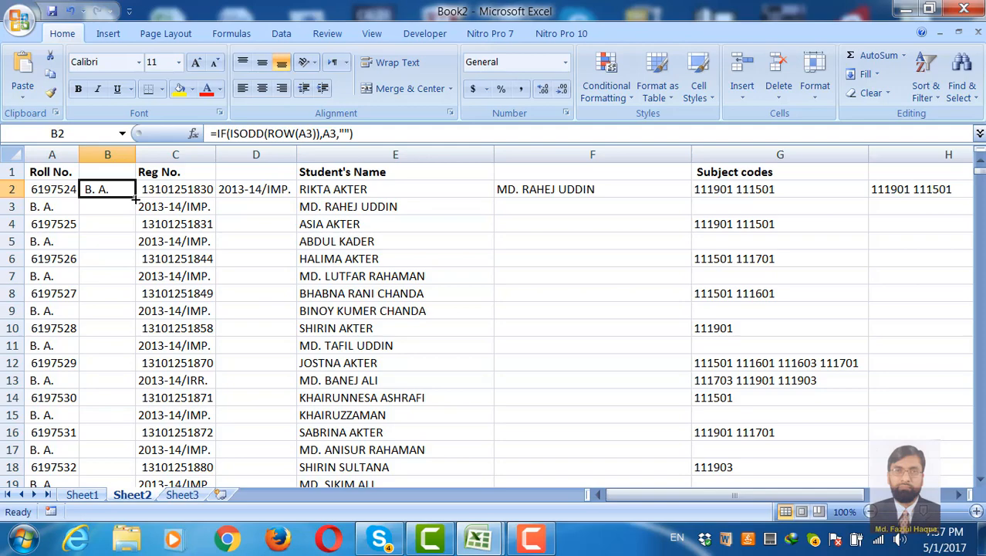
pyautogui.doubleClick(136, 199)
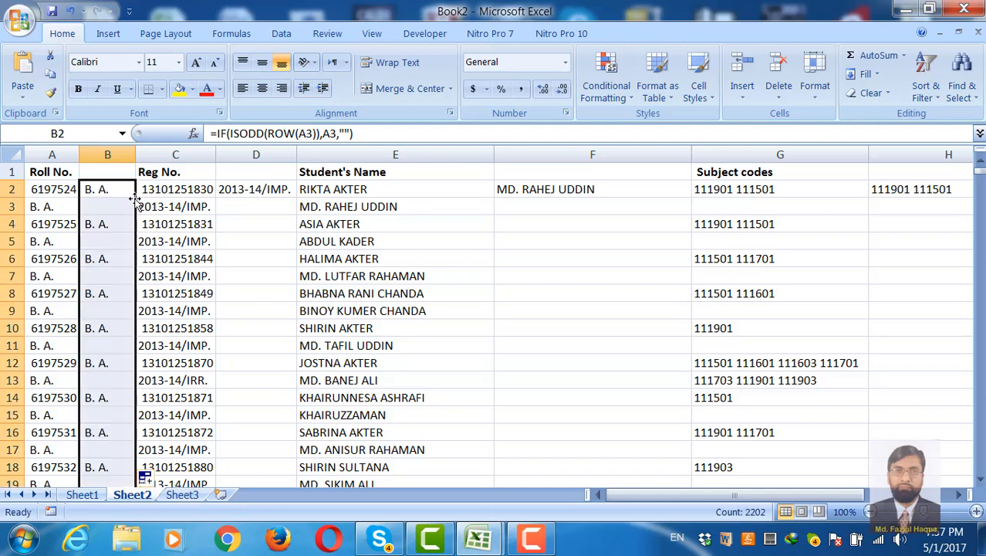
pyautogui.scroll(-3, 99, 332)
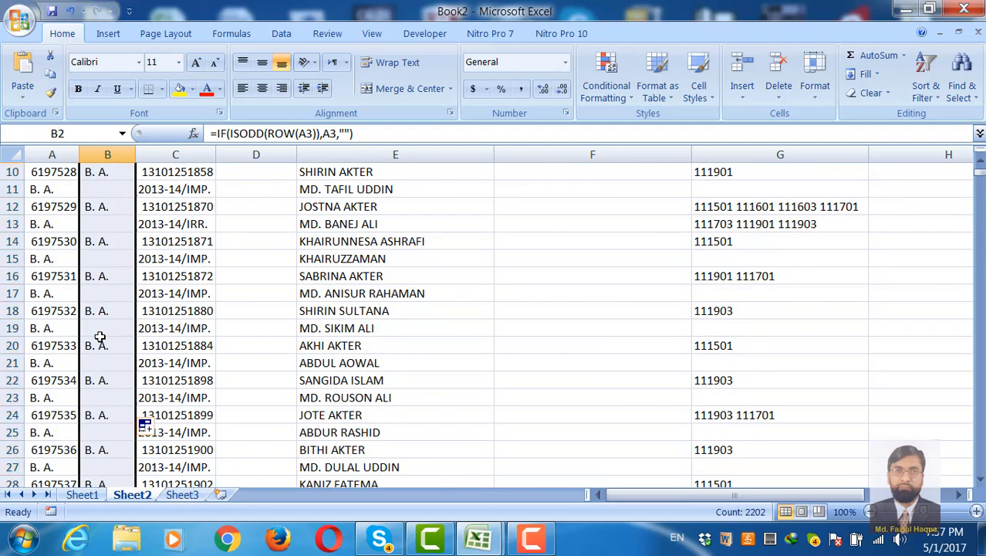
pyautogui.scroll(3, 99, 336)
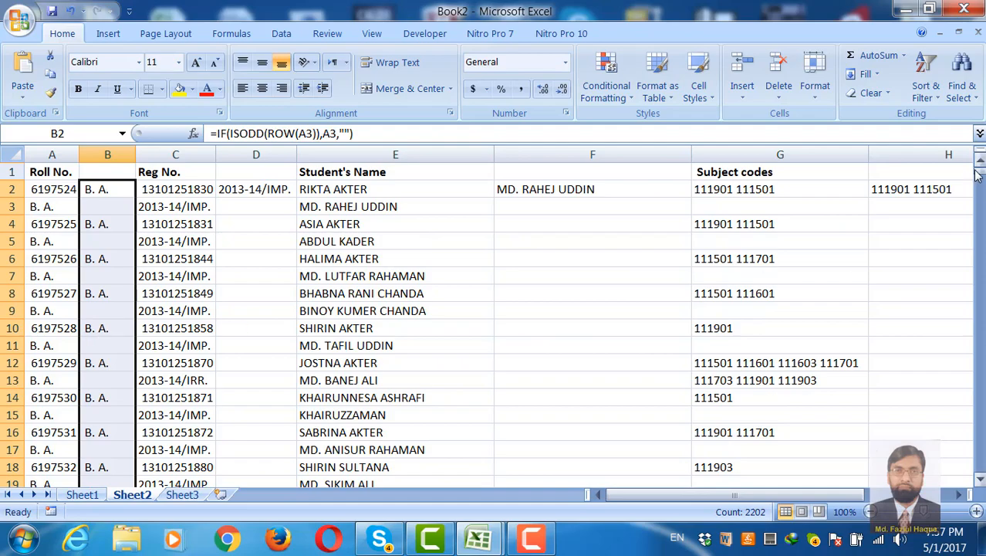
pyautogui.moveTo(978, 174)
pyautogui.mouseDown()
pyautogui.moveTo(978, 469)
pyautogui.moveTo(979, 163)
pyautogui.mouseUp()
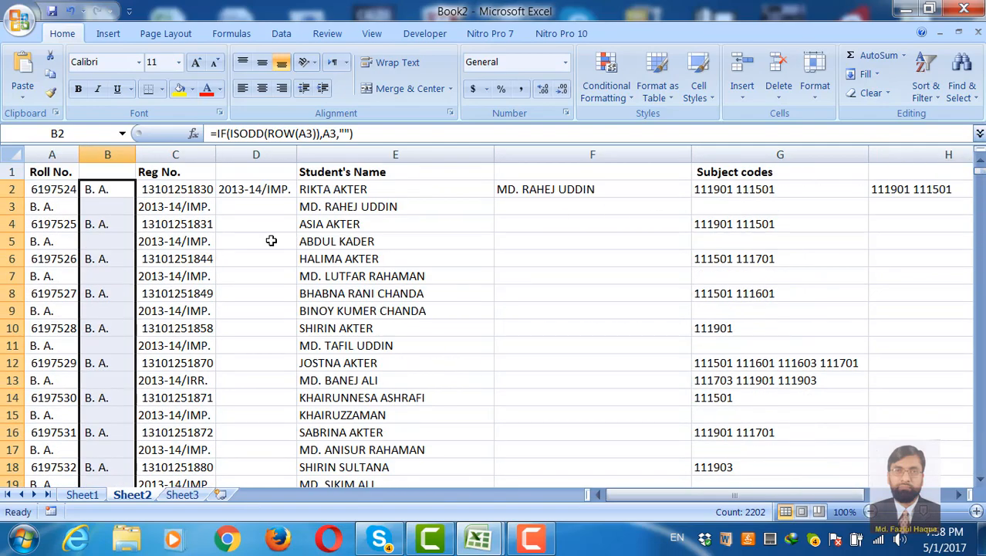
# Fill the D2, F2 and H2 formulas down their columns to the end of the student list
pyautogui.click(272, 190)
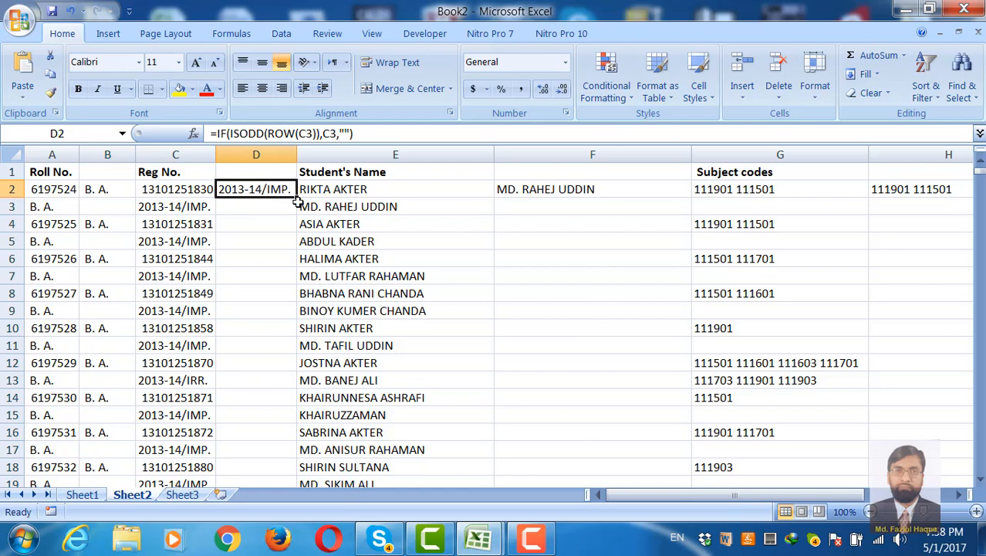
pyautogui.doubleClick(296, 197)
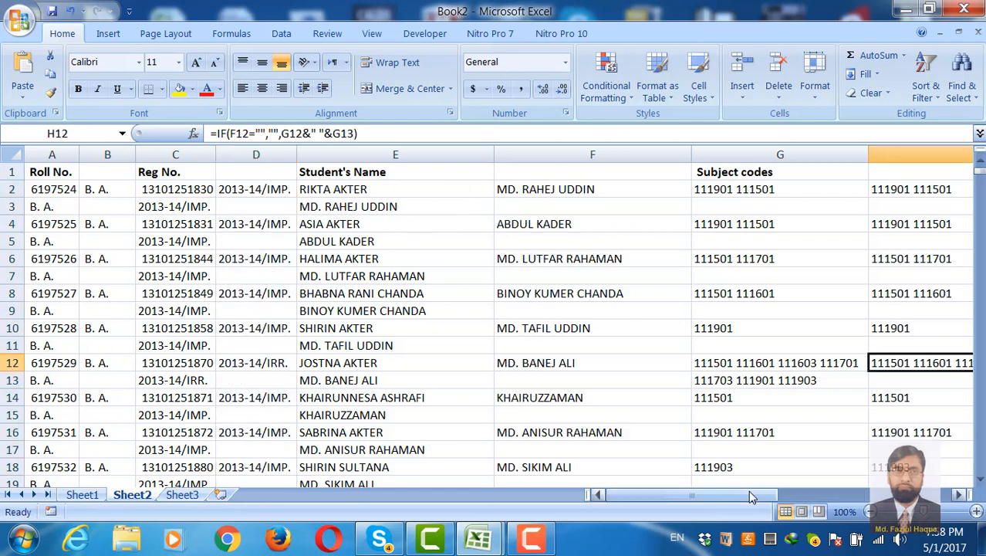
pyautogui.moveTo(619, 498); pyautogui.dragTo(622, 508)
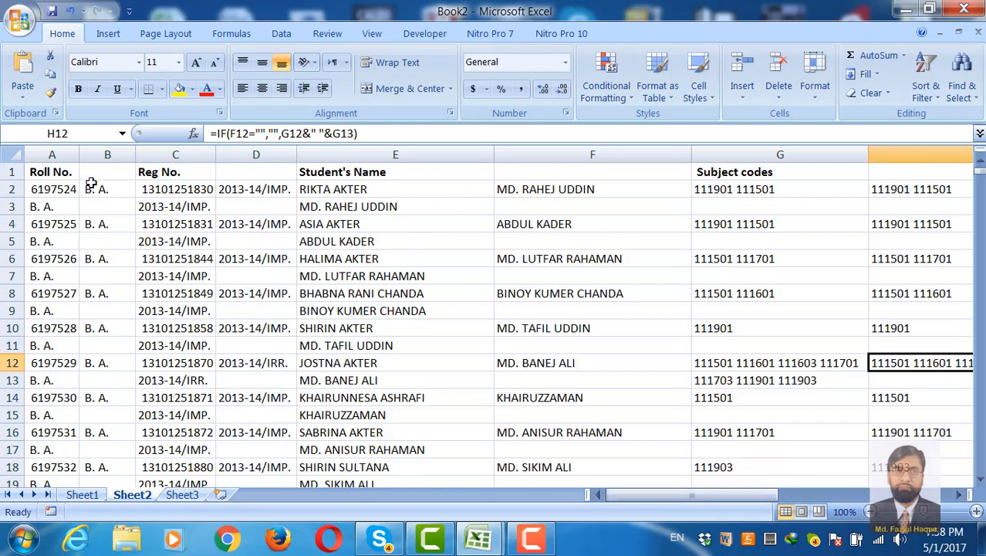
# Replace the formulas in column B with their values by copying the column and pasting it over itself as Values
pyautogui.click(106, 224)
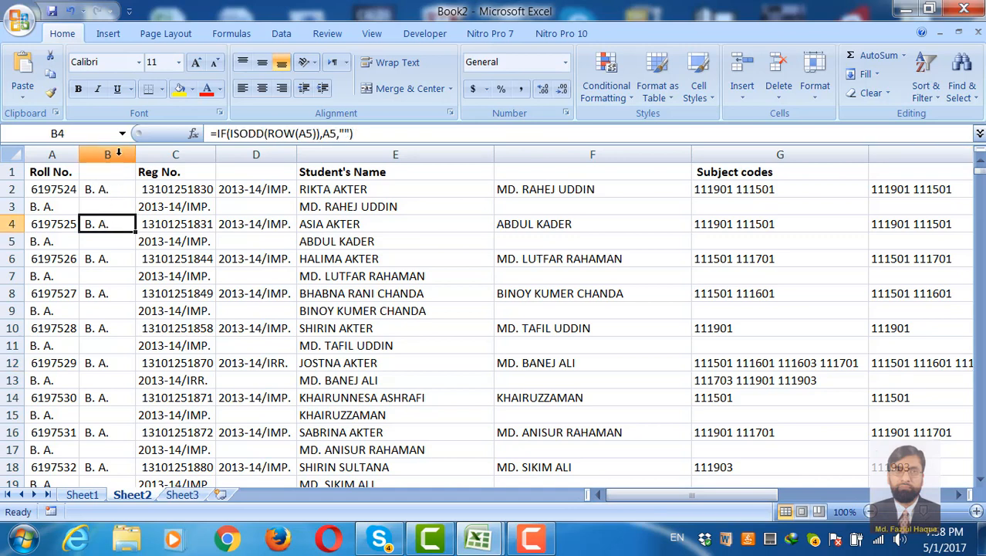
pyautogui.click(118, 154)
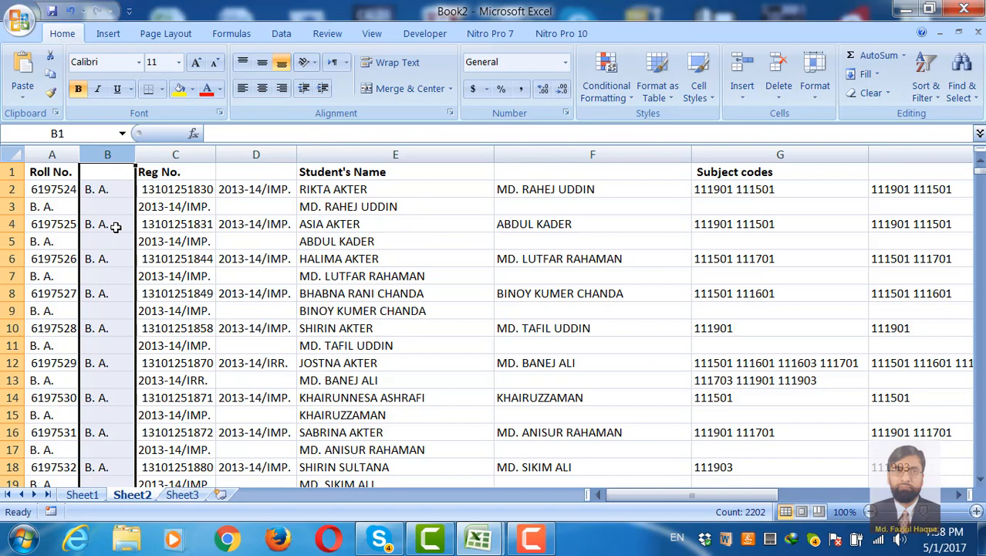
pyautogui.rightClick(103, 189)
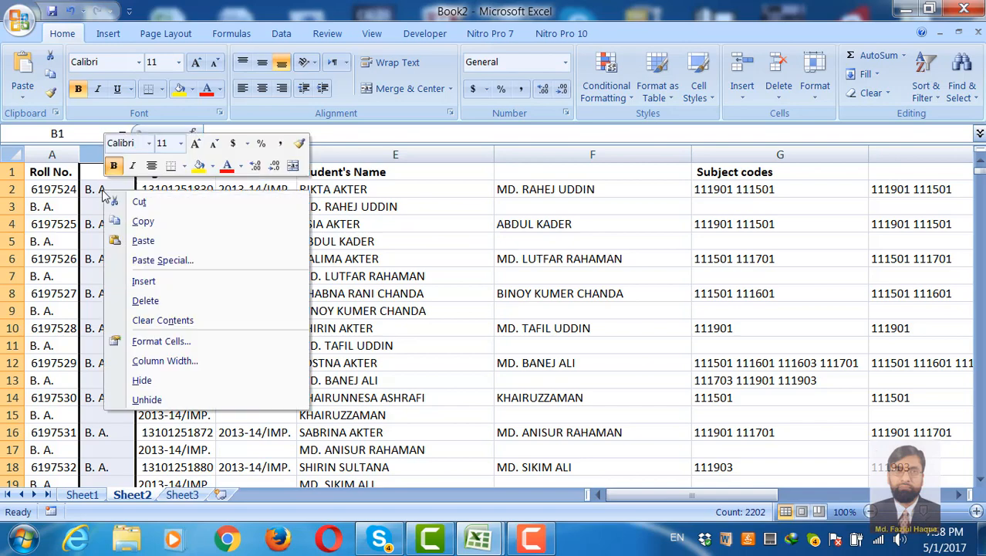
pyautogui.click(163, 224)
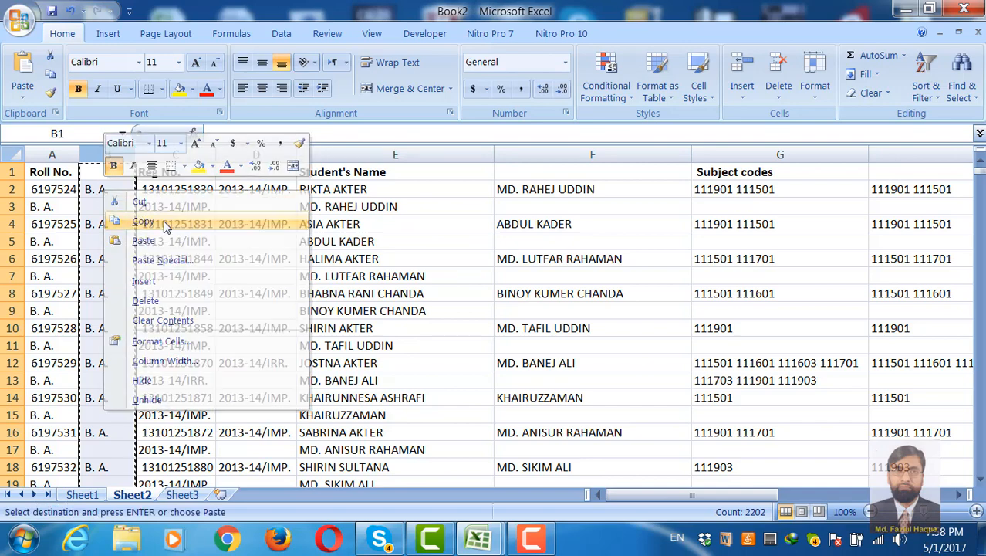
pyautogui.rightClick(103, 176)
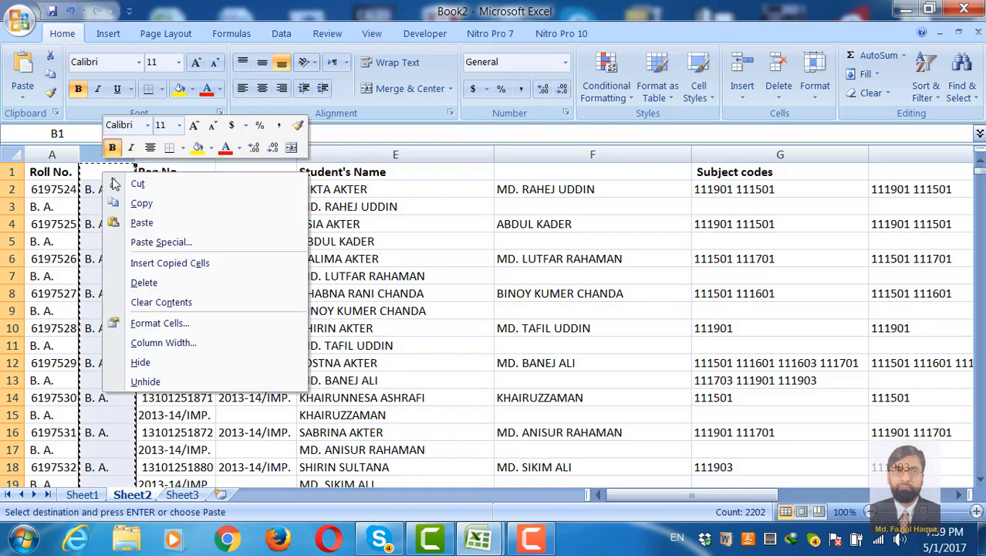
pyautogui.click(159, 242)
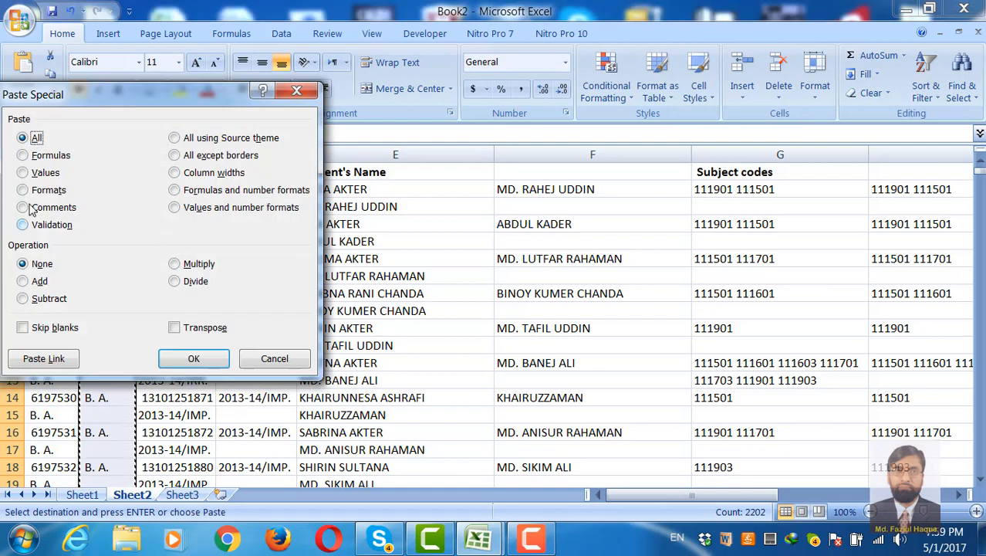
pyautogui.click(23, 173)
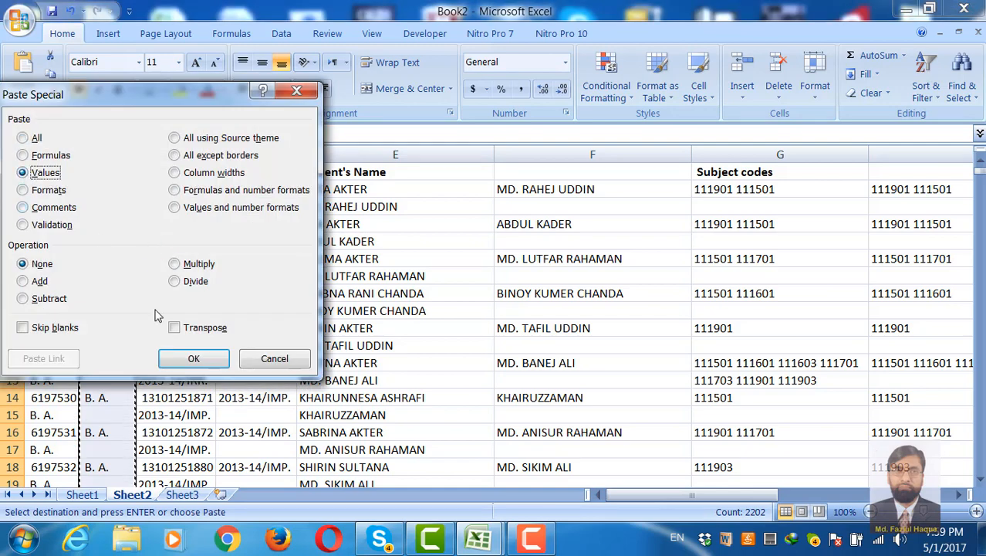
pyautogui.click(195, 361)
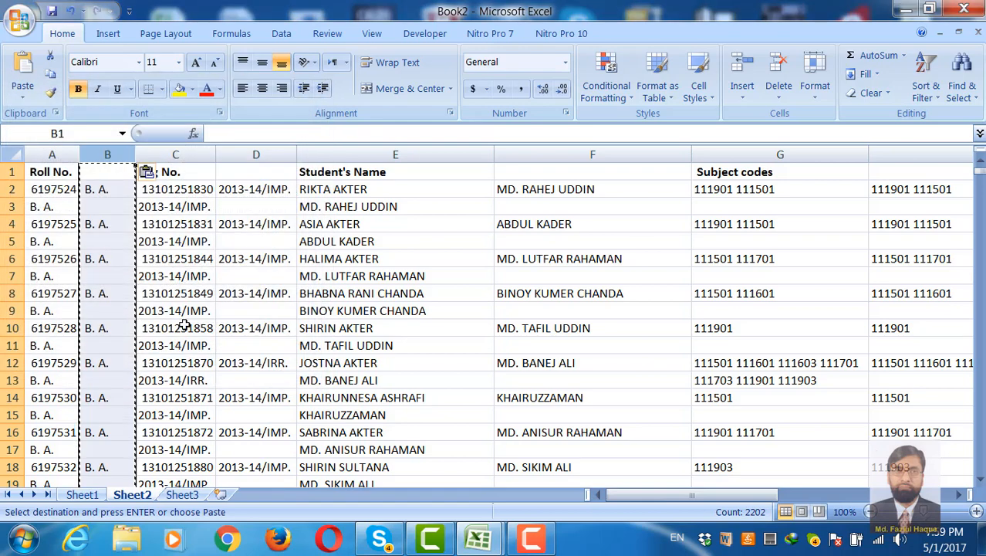
# Convert column D from formulas to fixed values with Paste Special set to Values
pyautogui.click(259, 159)
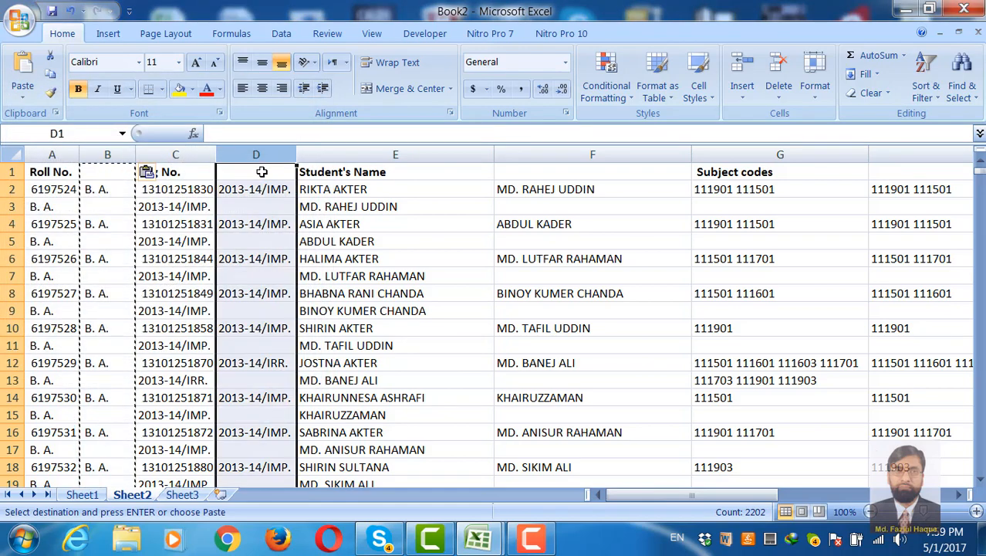
pyautogui.rightClick(260, 160)
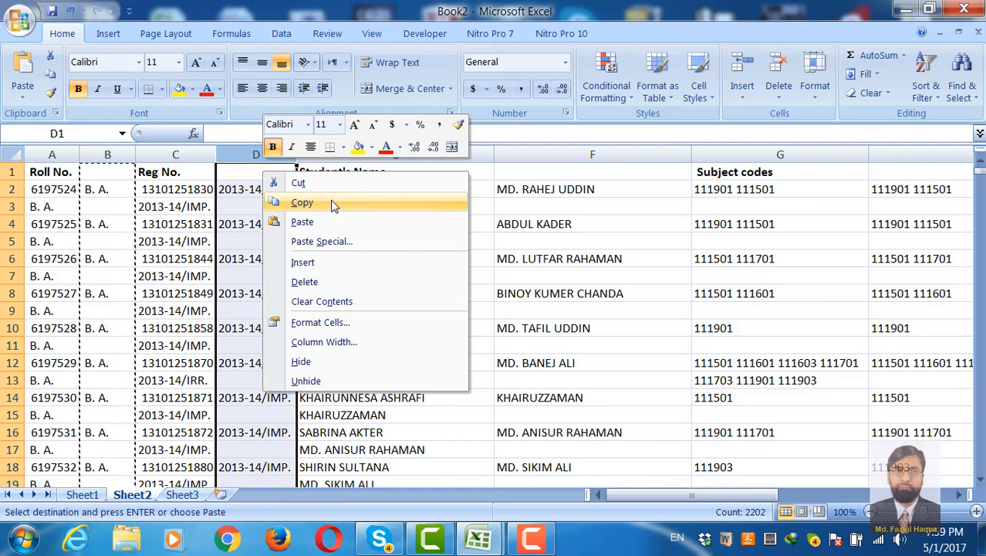
pyautogui.click(313, 202)
pyautogui.rightClick(245, 168)
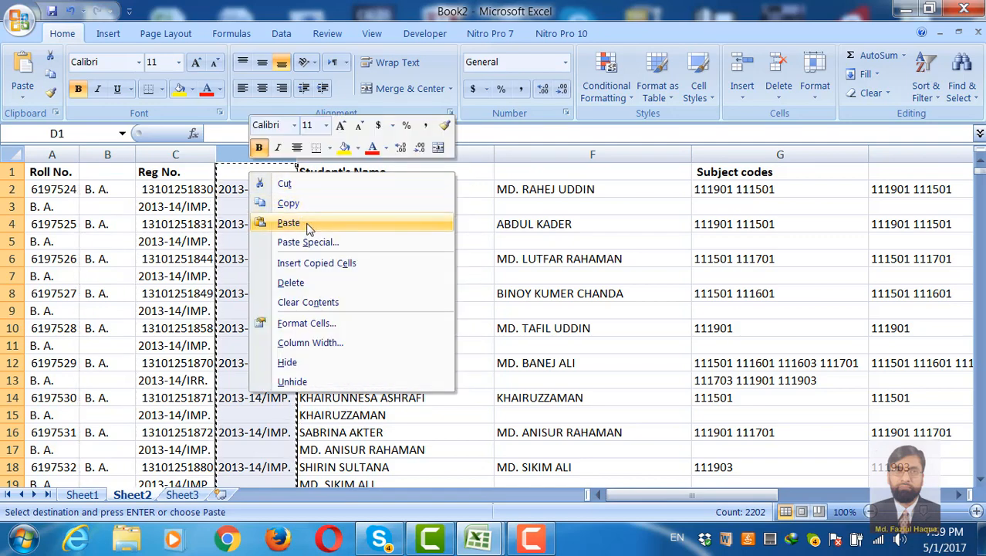
pyautogui.click(313, 242)
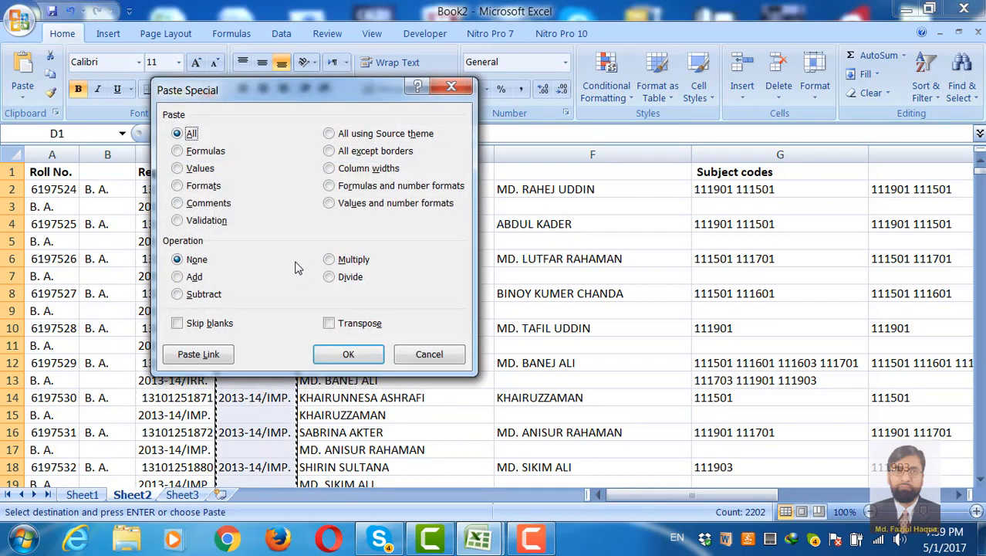
pyautogui.click(177, 169)
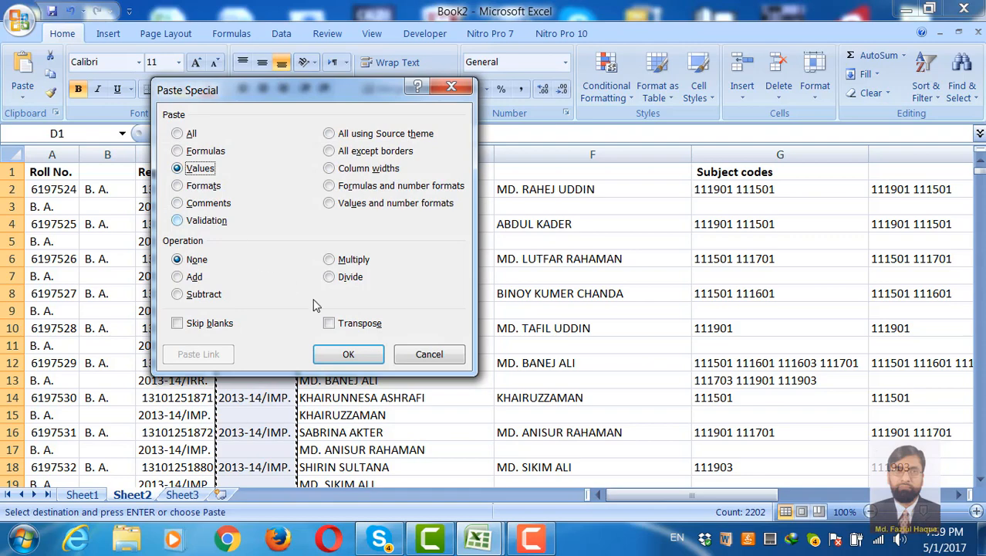
pyautogui.click(348, 354)
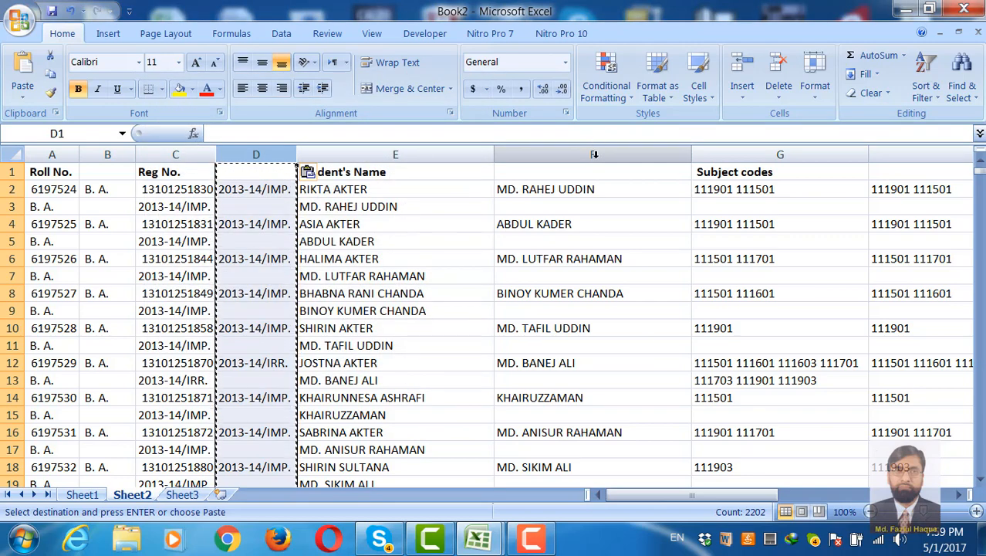
# Replace the father's-name formulas in column F with fixed values by copying the column and pasting it over itself as Values
pyautogui.click(594, 154)
pyautogui.rightClick(590, 154)
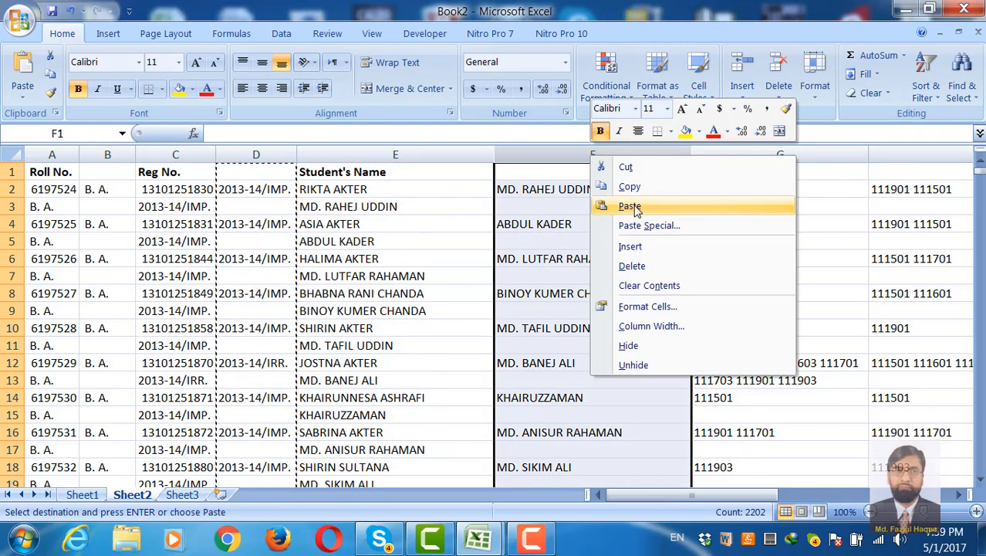
pyautogui.click(665, 185)
pyautogui.rightClick(569, 173)
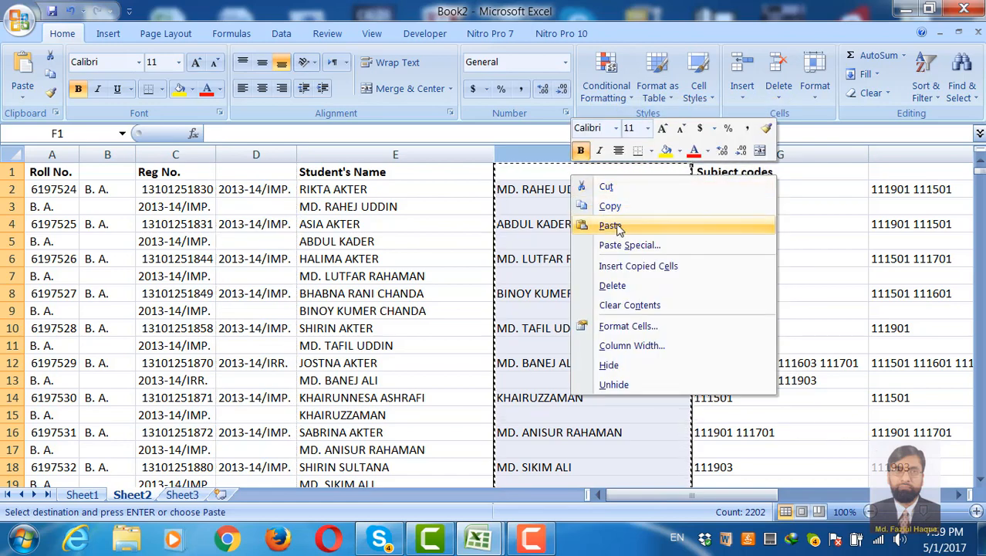
pyautogui.click(624, 244)
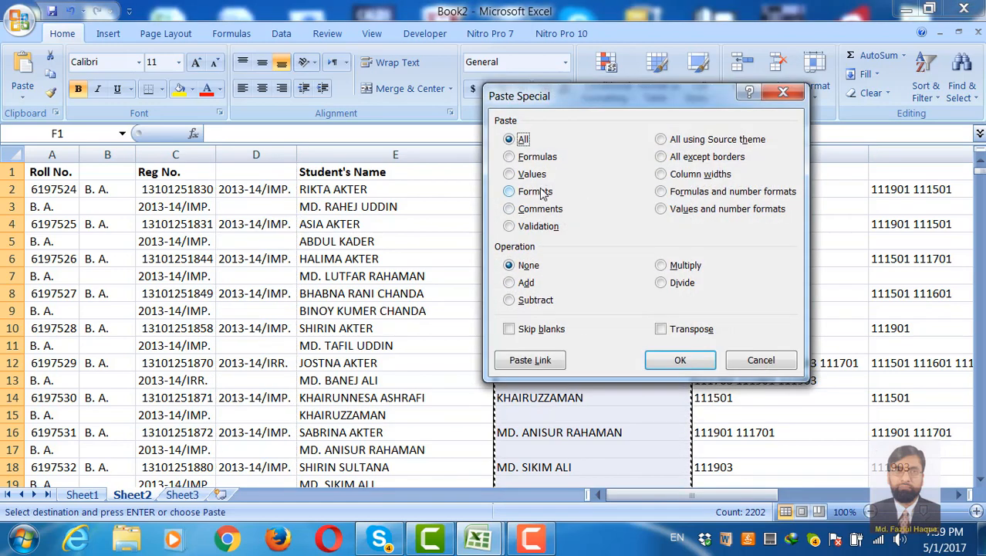
pyautogui.click(518, 176)
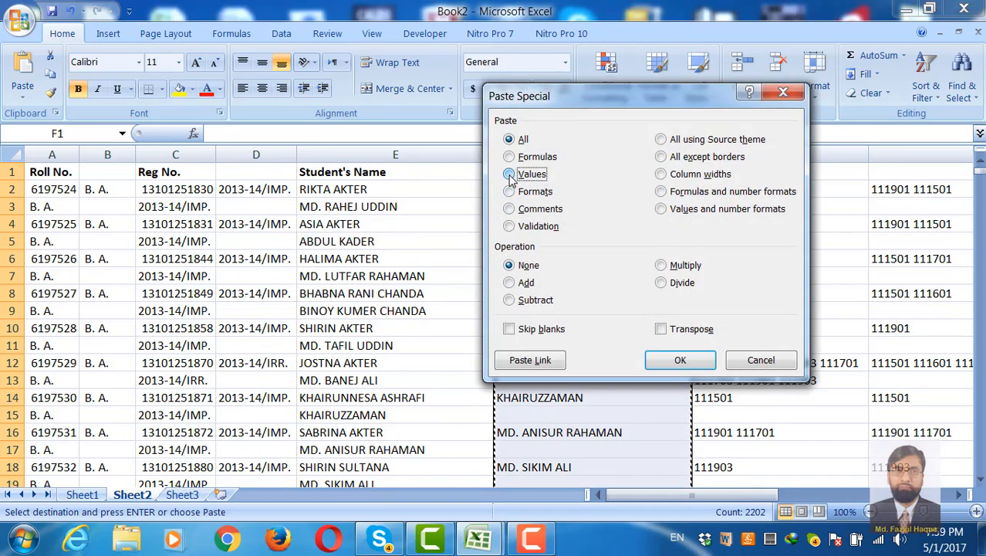
pyautogui.click(682, 361)
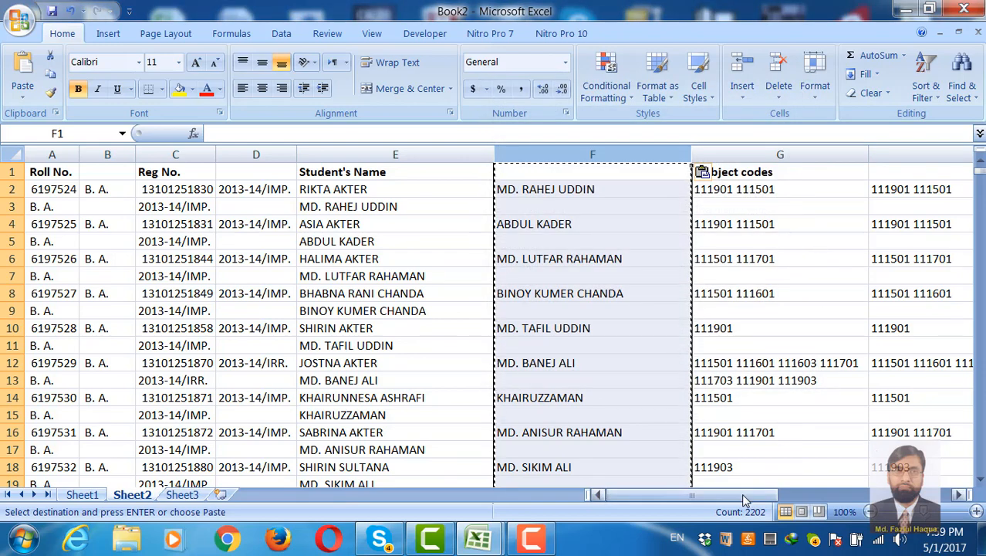
# Convert the combined subject codes in column H from formulas to fixed values with Paste Special set to Values
pyautogui.moveTo(740, 493); pyautogui.dragTo(787, 498)
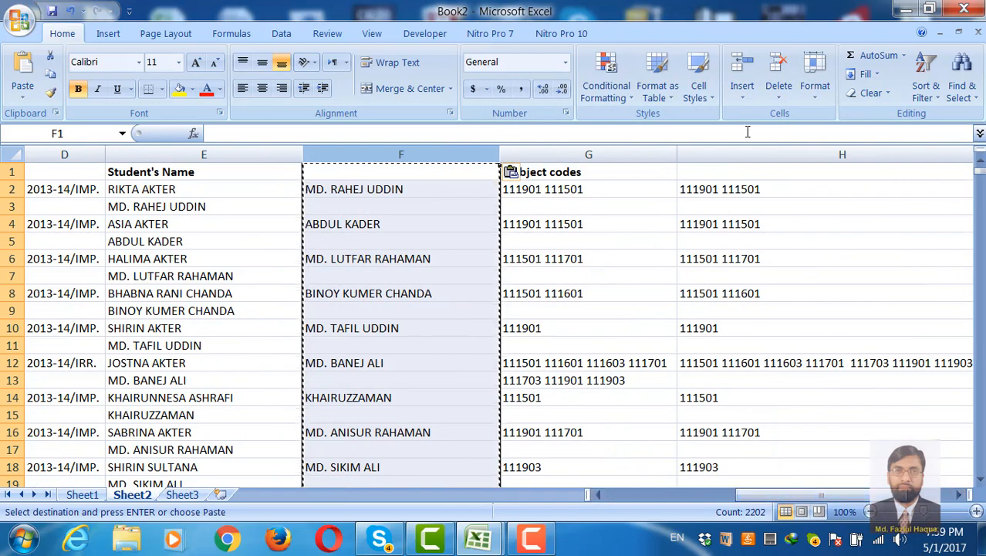
pyautogui.click(759, 155)
pyautogui.rightClick(759, 155)
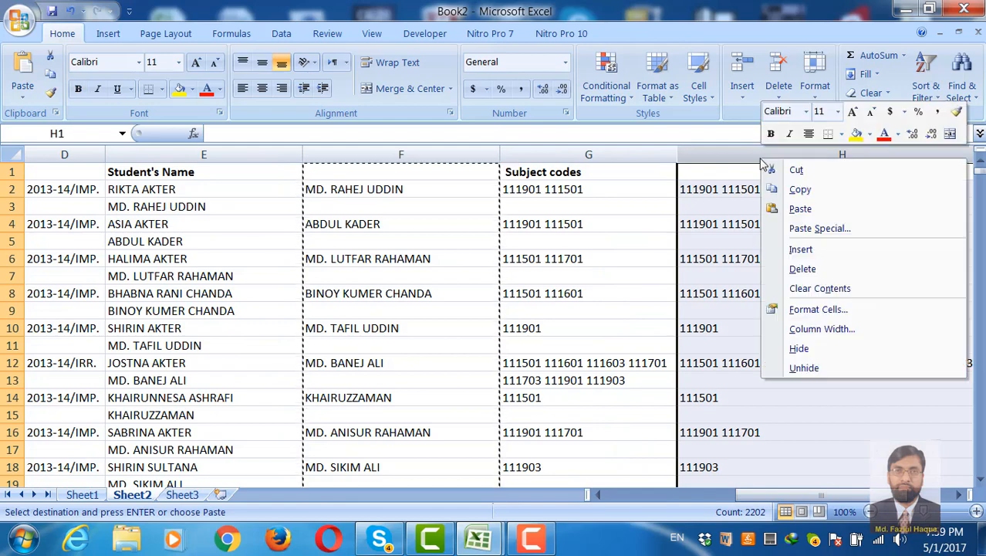
pyautogui.click(825, 190)
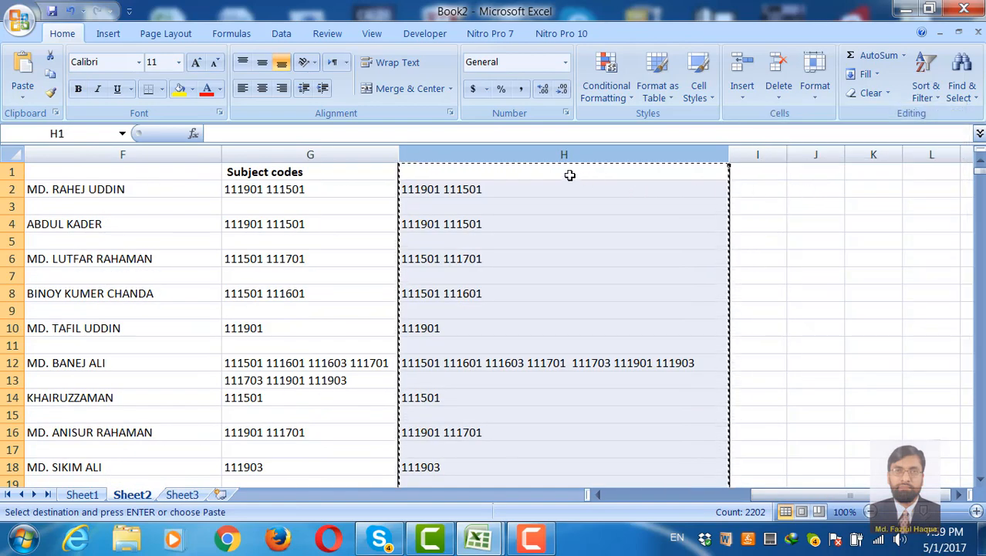
pyautogui.rightClick(545, 154)
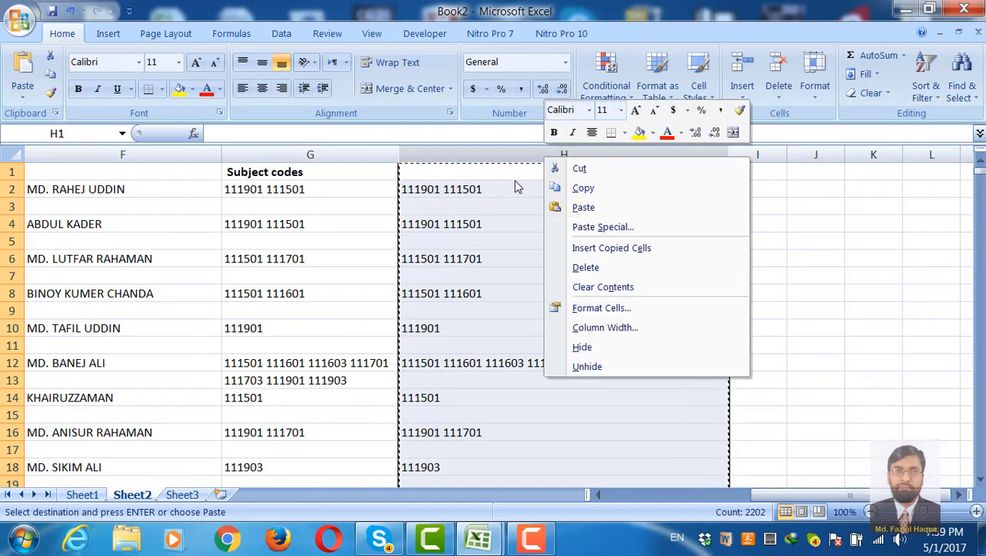
pyautogui.rightClick(509, 172)
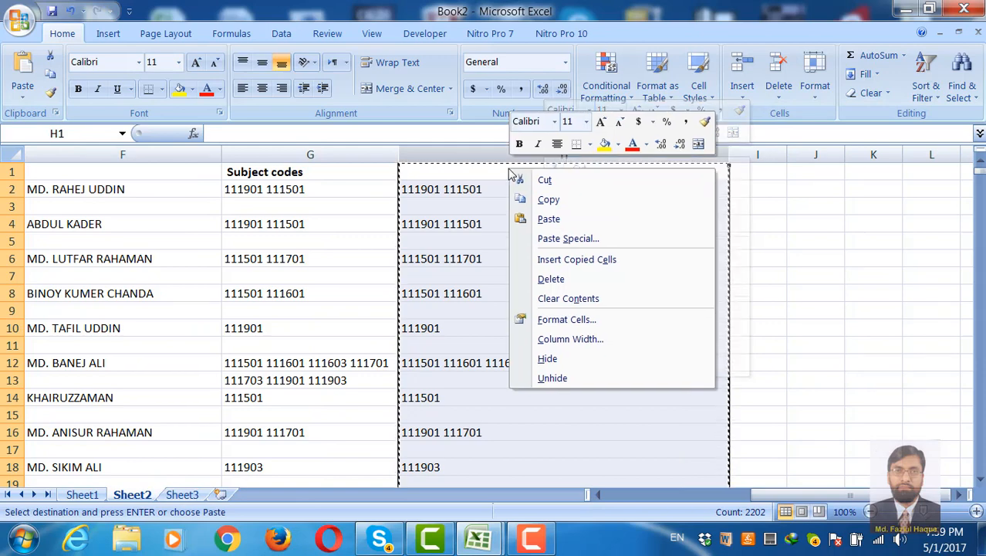
pyautogui.click(582, 240)
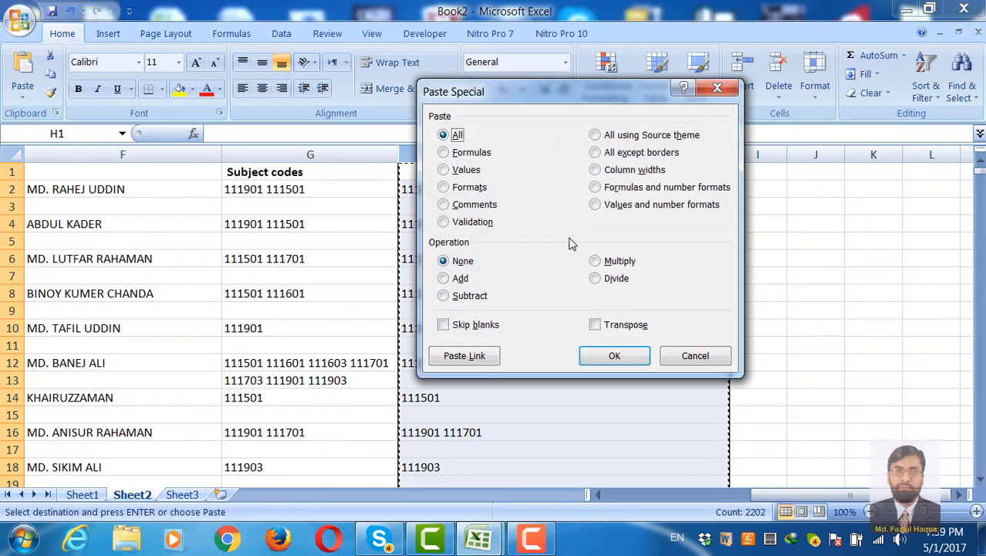
pyautogui.click(444, 171)
pyautogui.click(614, 356)
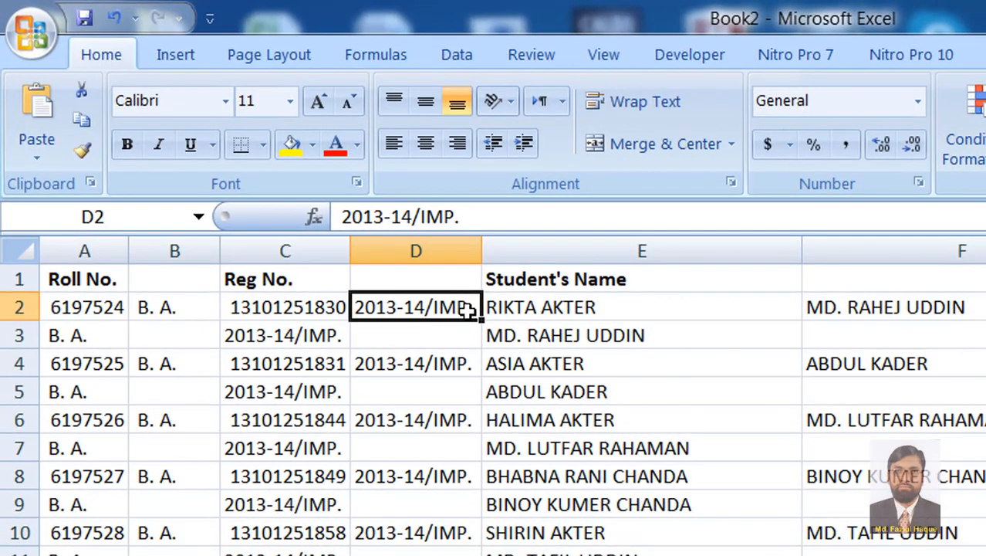
pyautogui.click(440, 338)
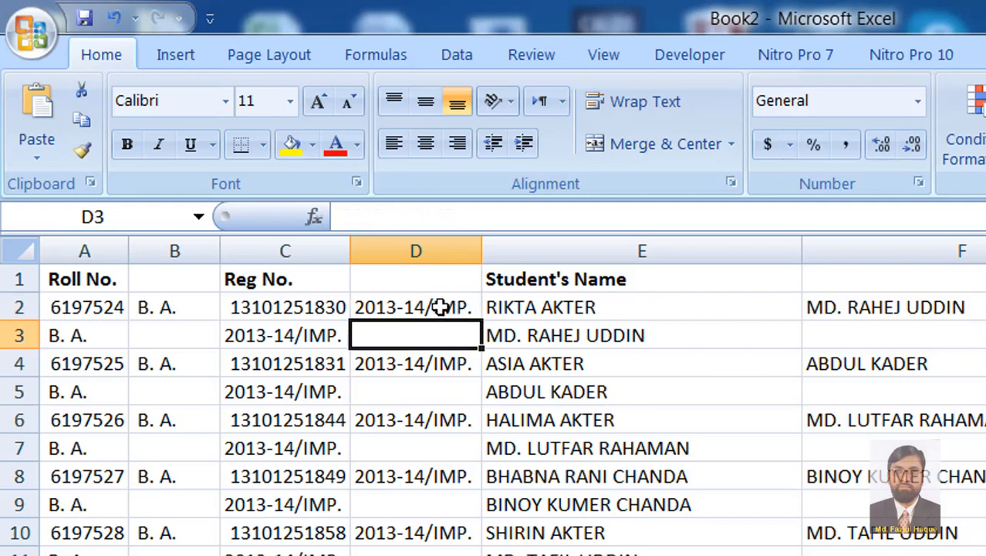
pyautogui.click(441, 306)
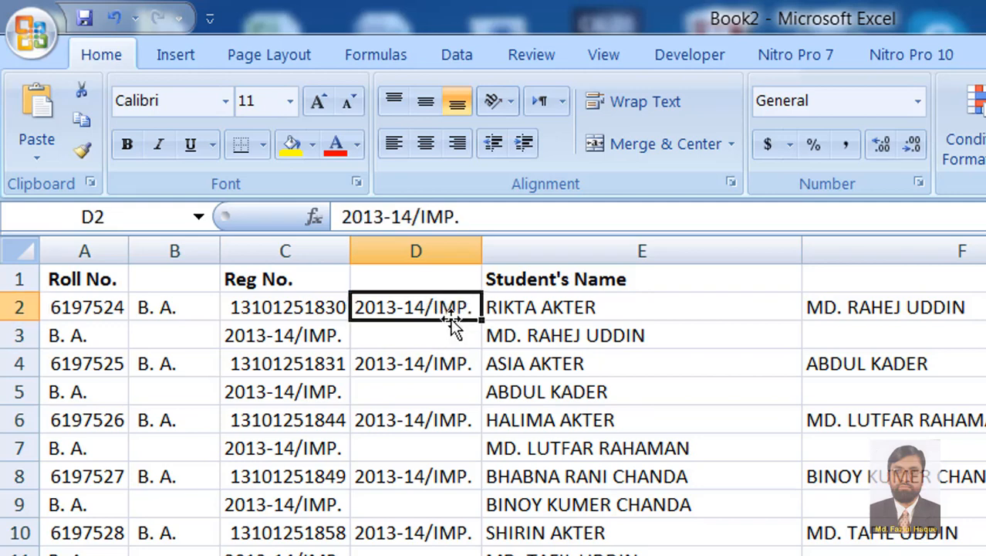
pyautogui.click(417, 327)
# Insert three blank columns before the Student's Name column
pyautogui.click(590, 249)
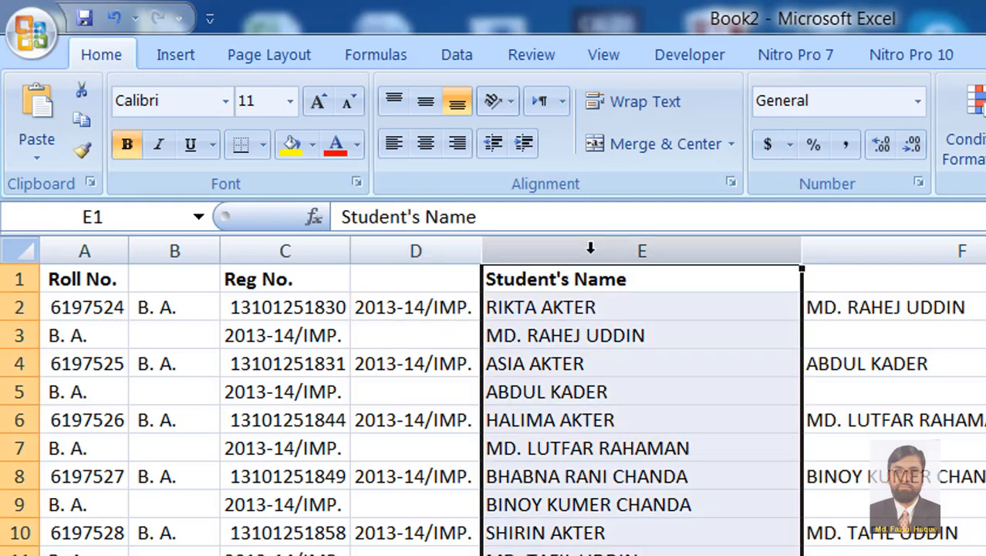
pyautogui.rightClick(591, 248)
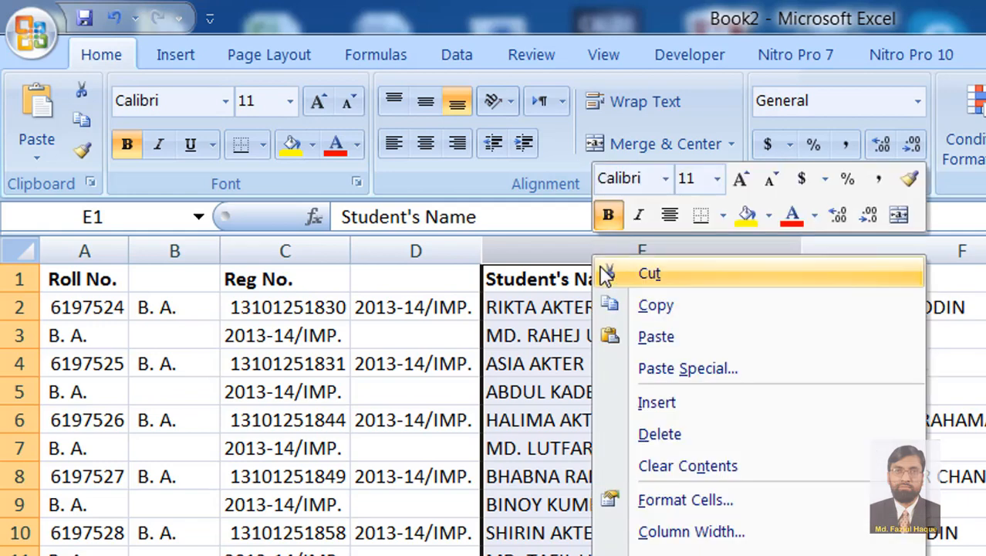
pyautogui.click(697, 398)
pyautogui.rightClick(569, 250)
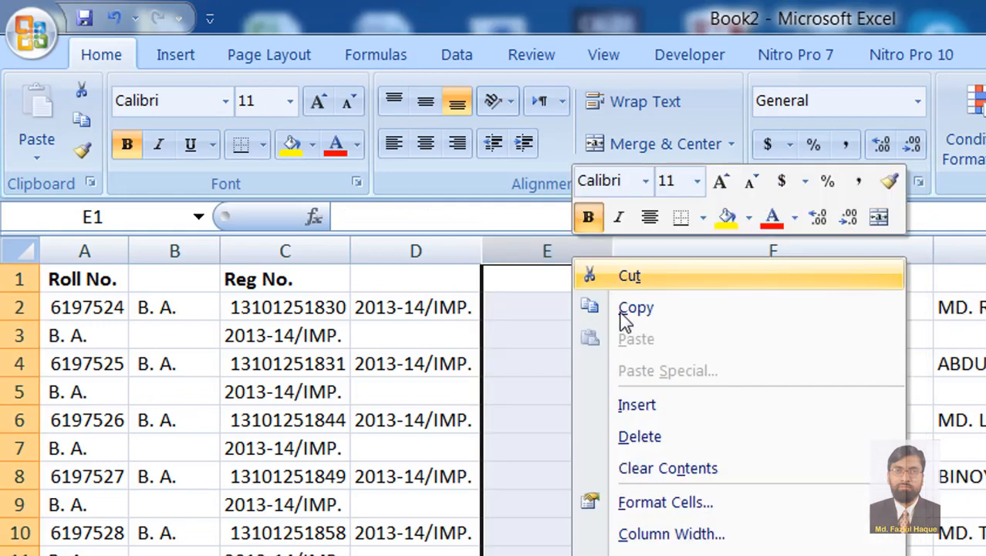
pyautogui.click(676, 403)
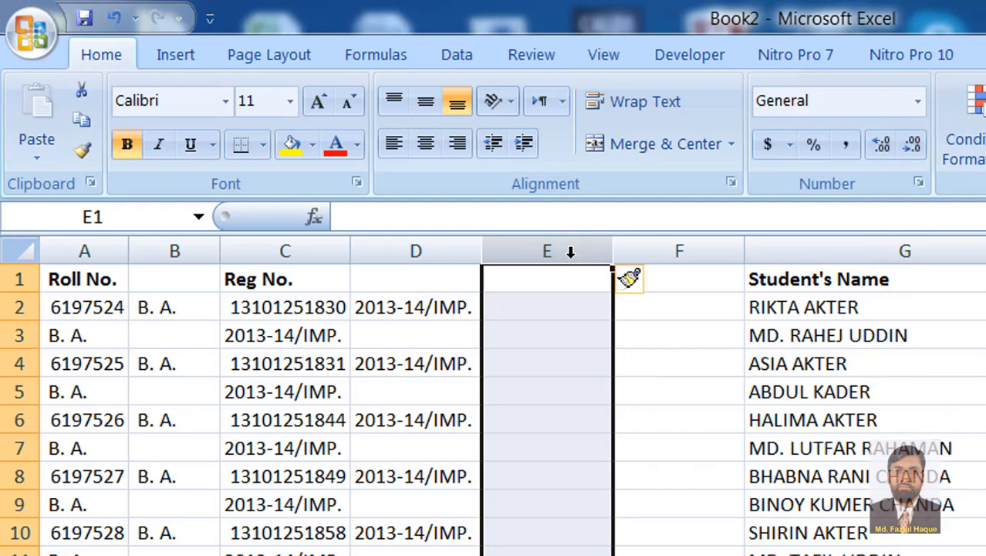
pyautogui.rightClick(570, 255)
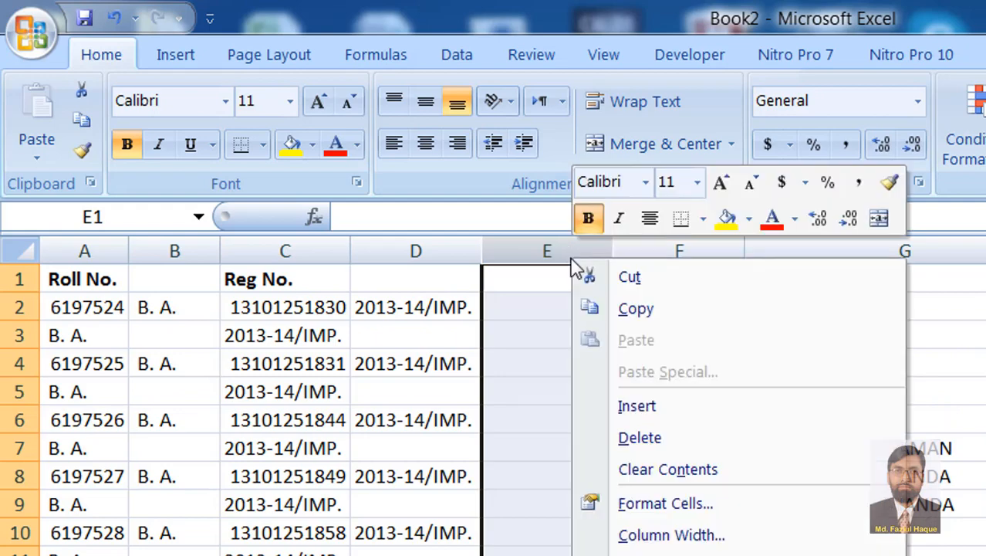
pyautogui.click(684, 414)
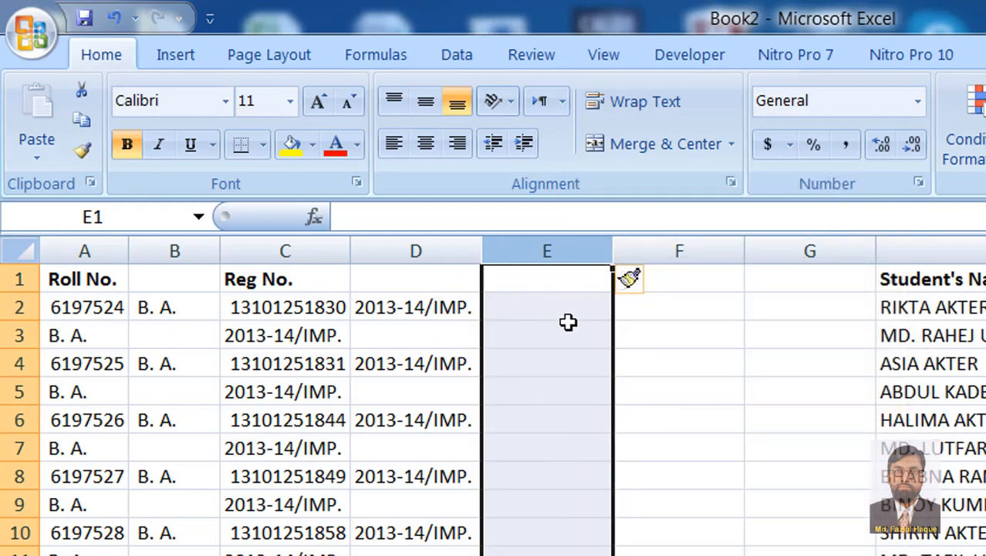
pyautogui.click(588, 352)
# Set up Text to Columns for column D as Delimited, with Tab cleared and "/" as the only delimiter
pyautogui.click(416, 248)
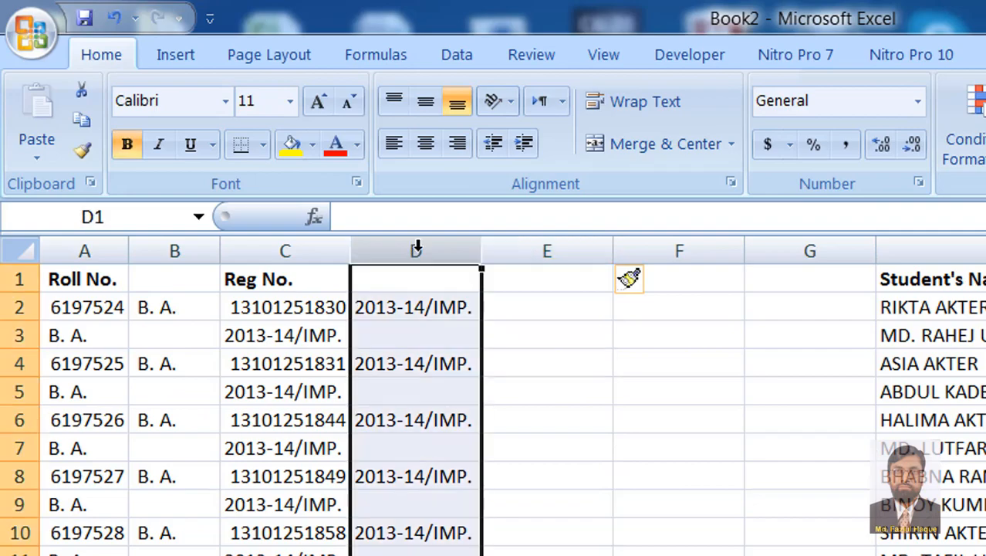
pyautogui.click(461, 56)
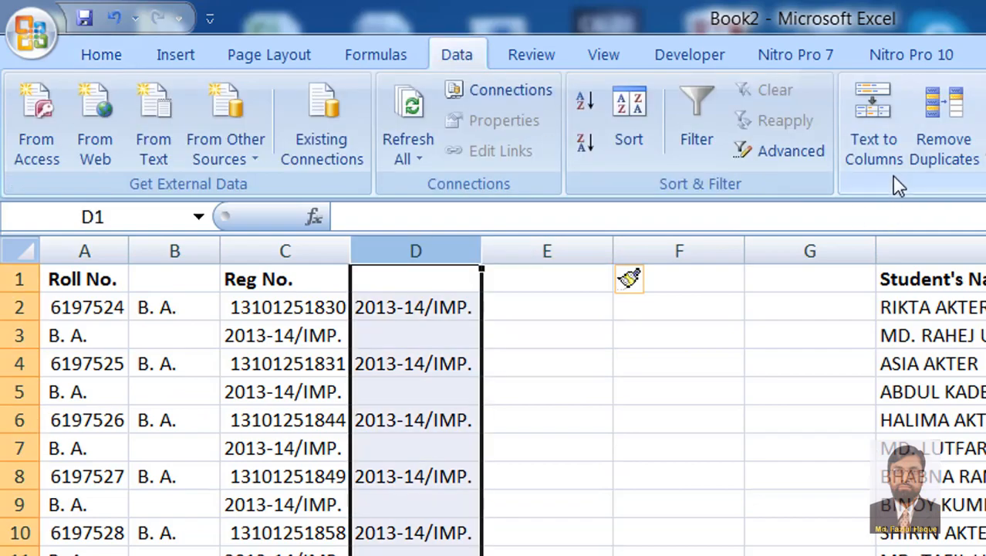
pyautogui.click(876, 129)
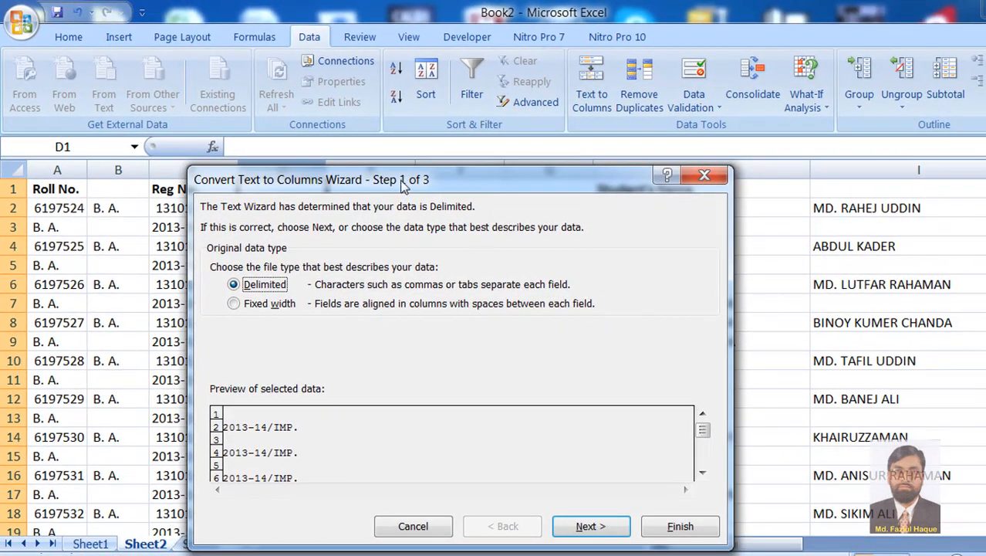
pyautogui.moveTo(401, 185); pyautogui.dragTo(555, 167)
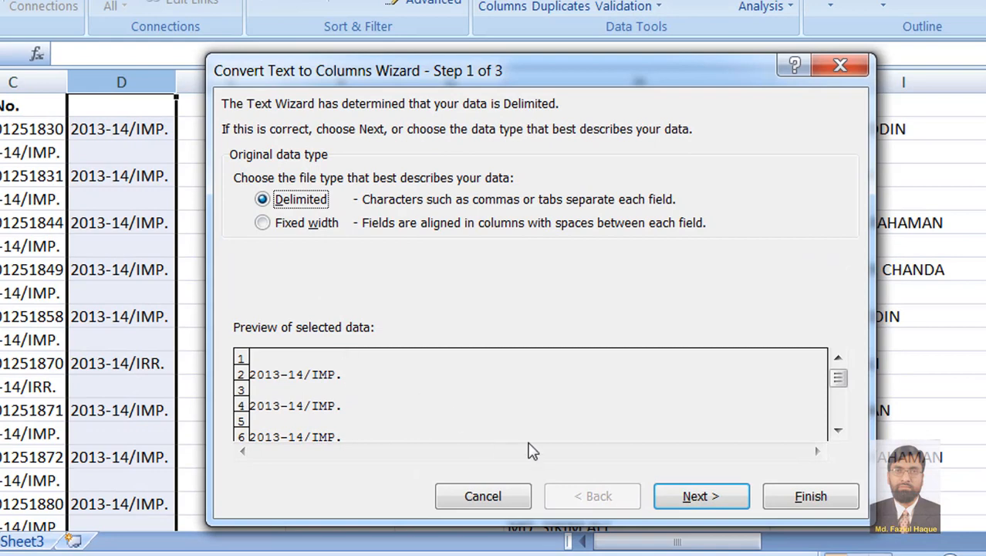
pyautogui.click(719, 499)
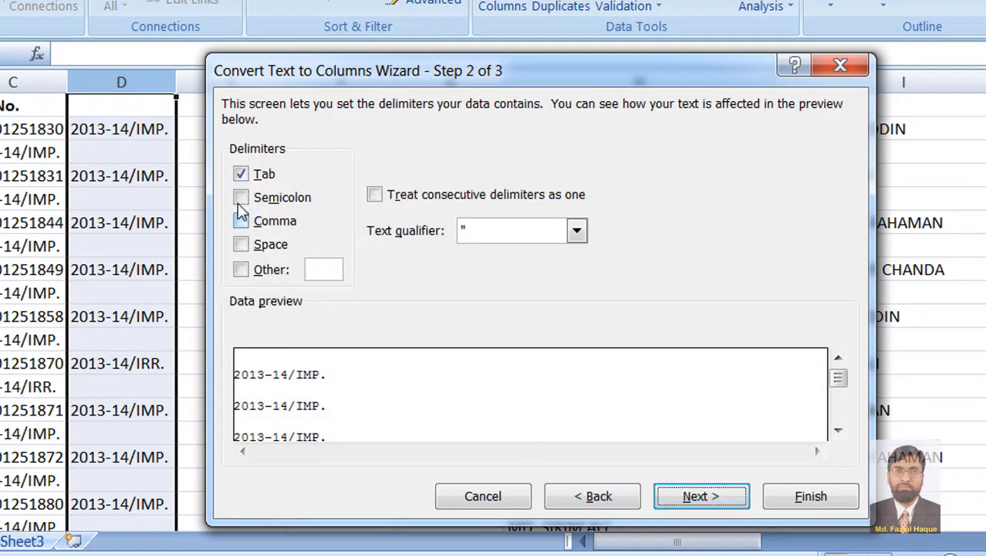
pyautogui.click(240, 173)
pyautogui.click(241, 270)
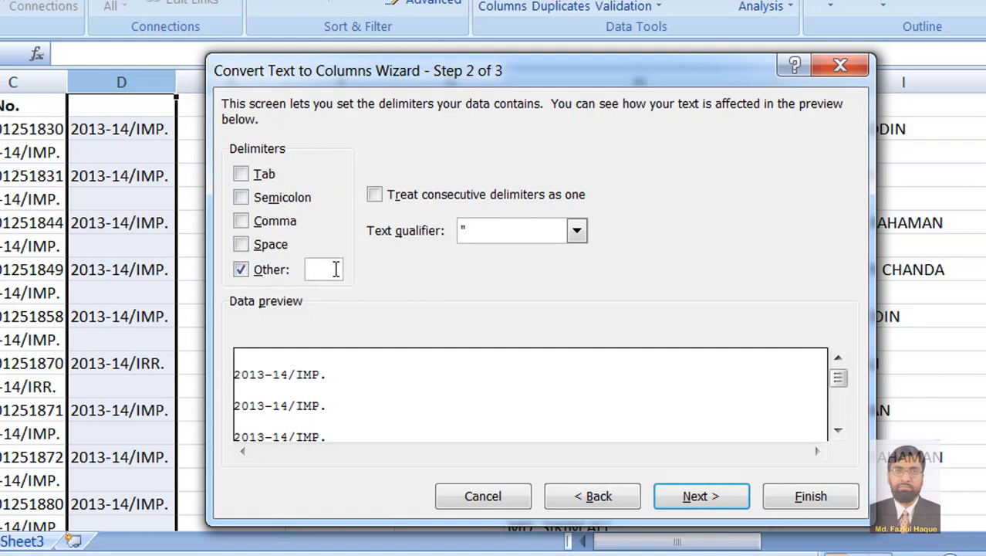
pyautogui.write('/')
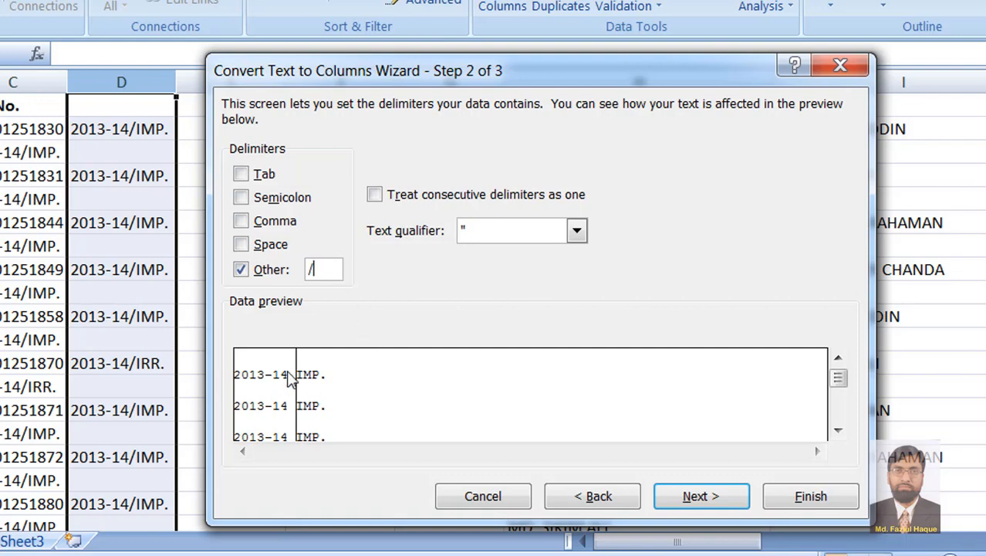
pyautogui.click(696, 497)
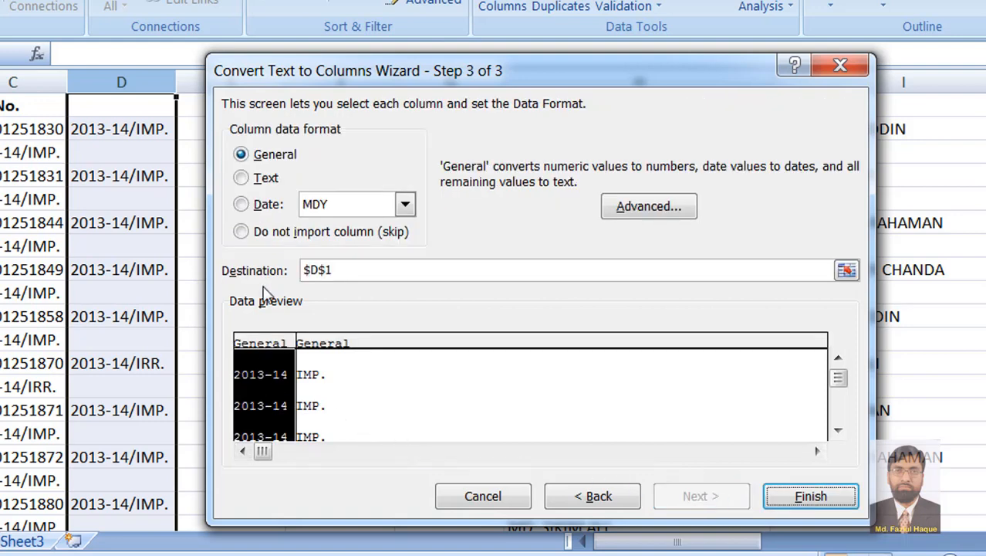
# Set the data format of the first split column to Text and finish the Text to Columns conversion
pyautogui.click(242, 178)
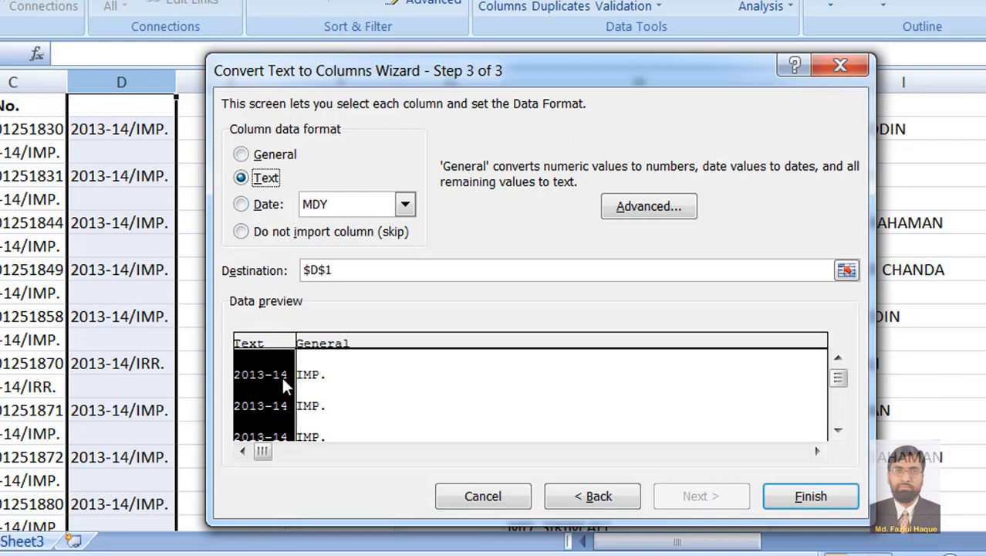
pyautogui.moveTo(328, 68); pyautogui.dragTo(340, 70)
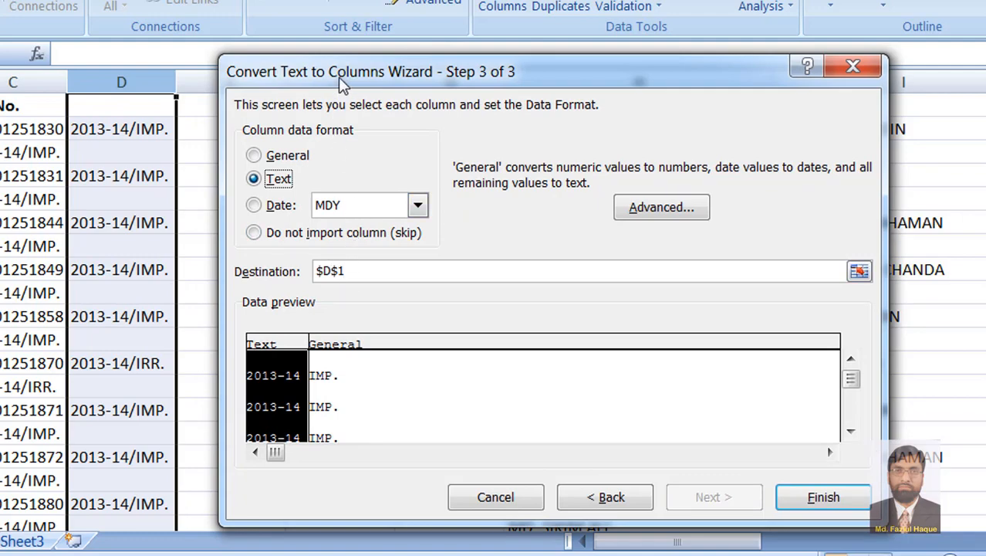
pyautogui.moveTo(340, 80); pyautogui.dragTo(398, 71)
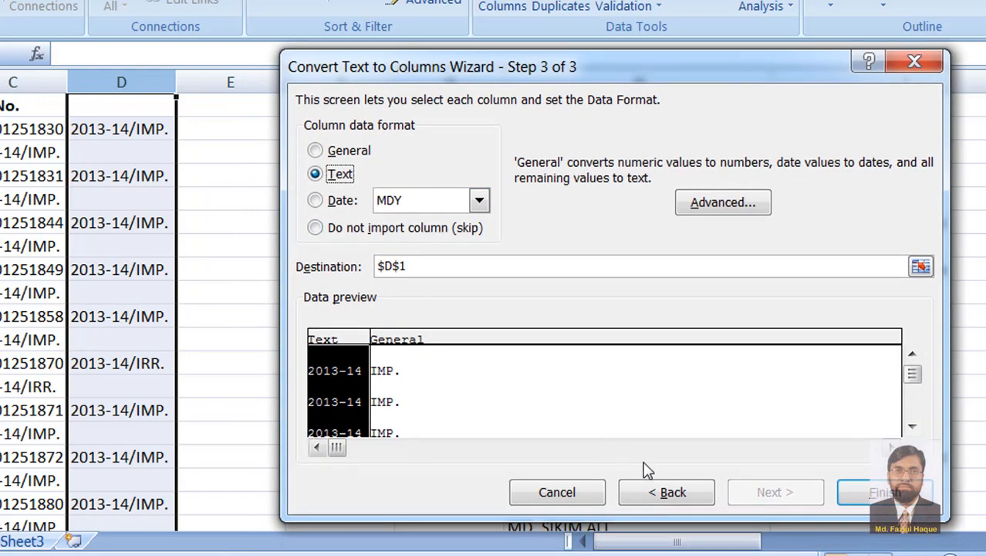
pyautogui.click(880, 492)
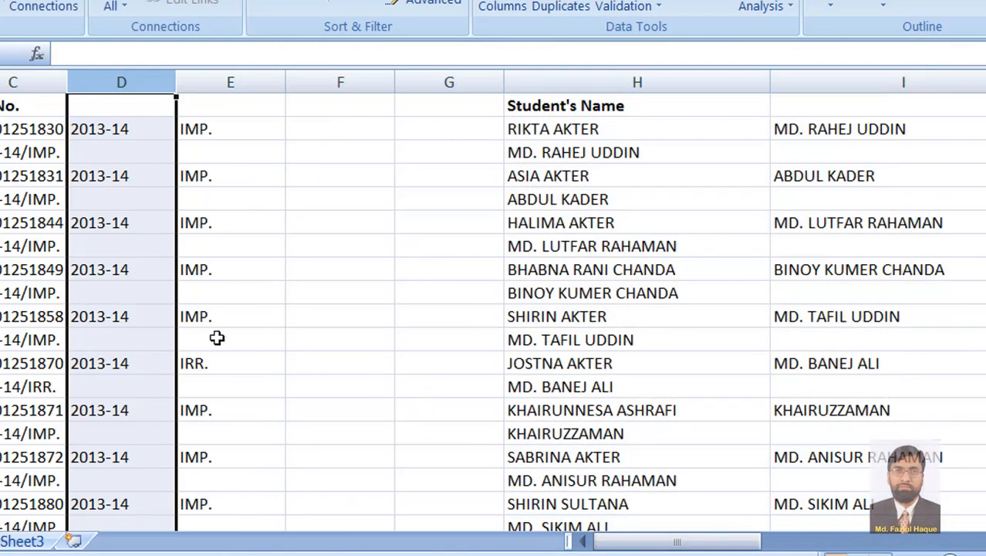
pyautogui.click(226, 214)
pyautogui.click(142, 129)
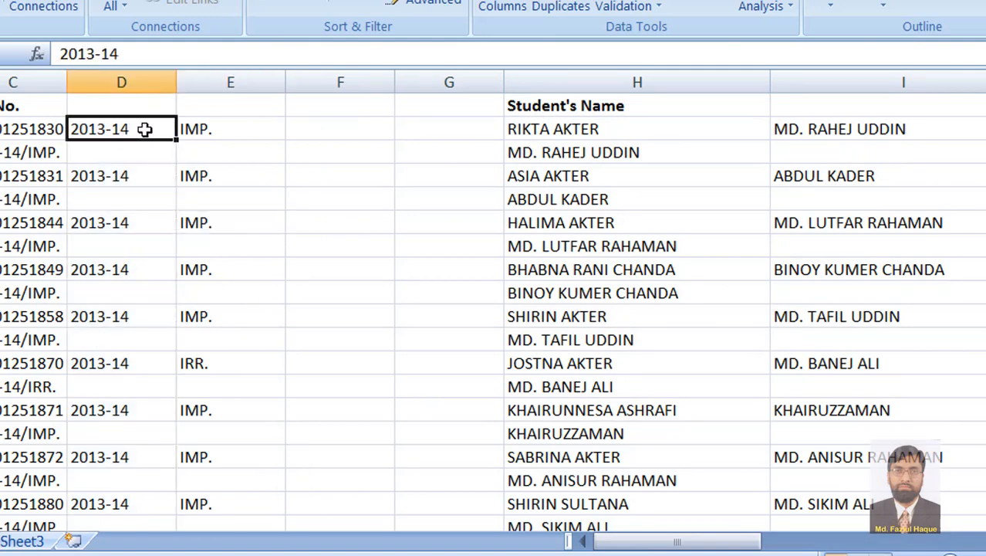
pyautogui.click(143, 166)
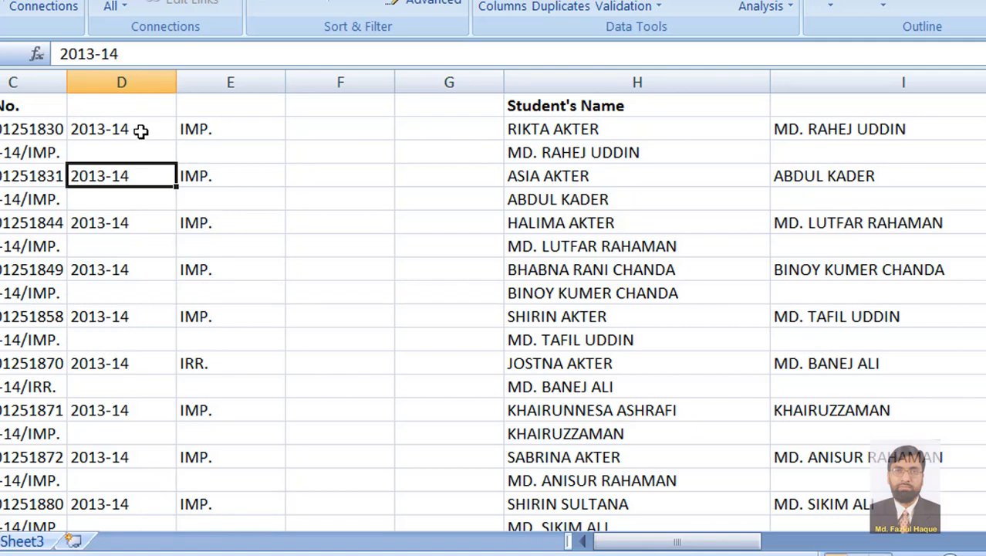
pyautogui.click(141, 130)
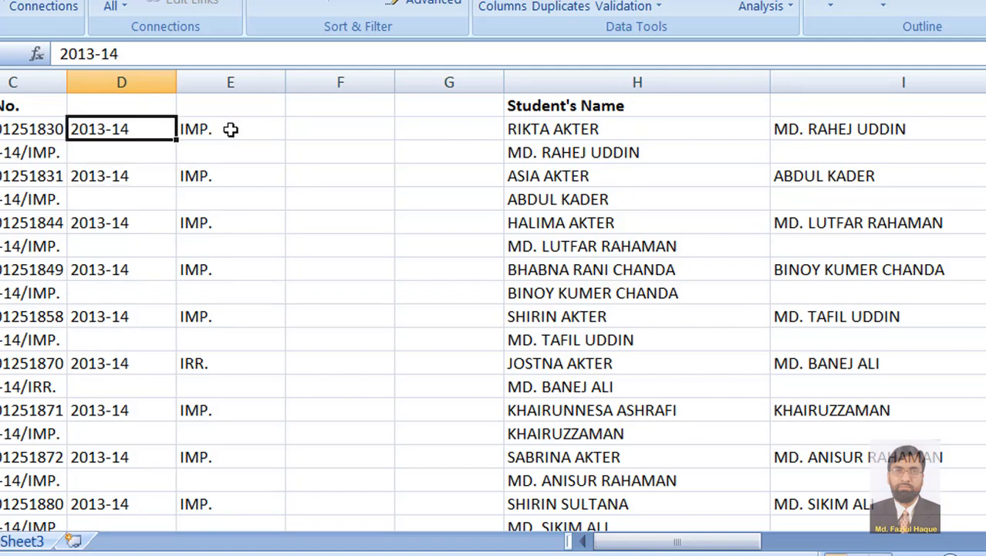
# Delete the two blank columns F and G before the Student's Name column
pyautogui.click(231, 129)
pyautogui.moveTo(335, 77); pyautogui.dragTo(437, 80)
pyautogui.rightClick(344, 79)
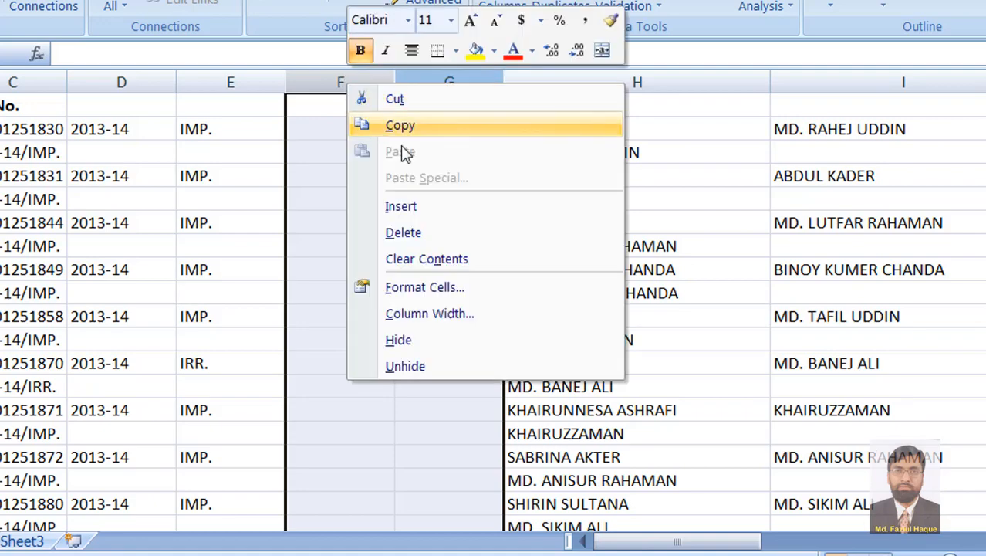
pyautogui.click(446, 237)
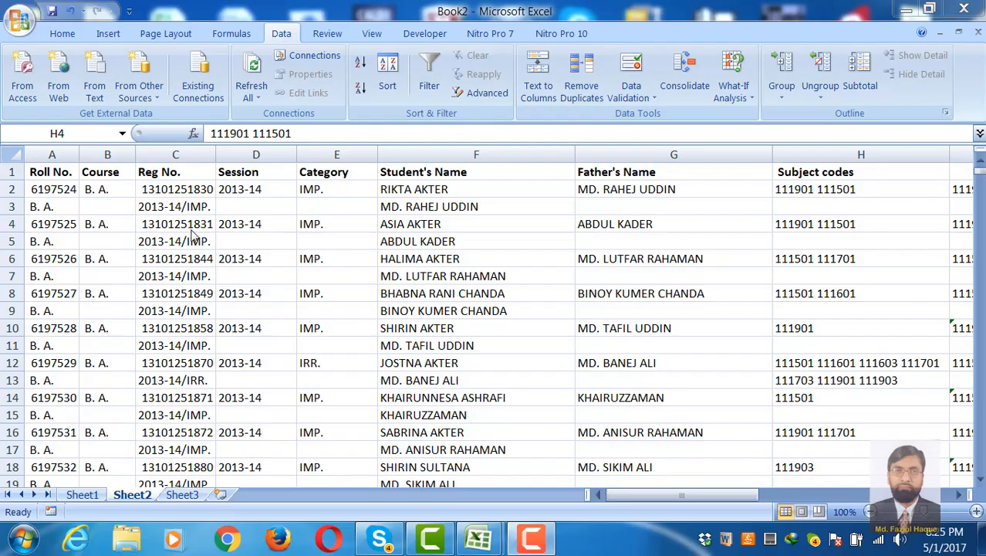
# Review the column headers in row 1 from Course through Subject codes
pyautogui.click(110, 172)
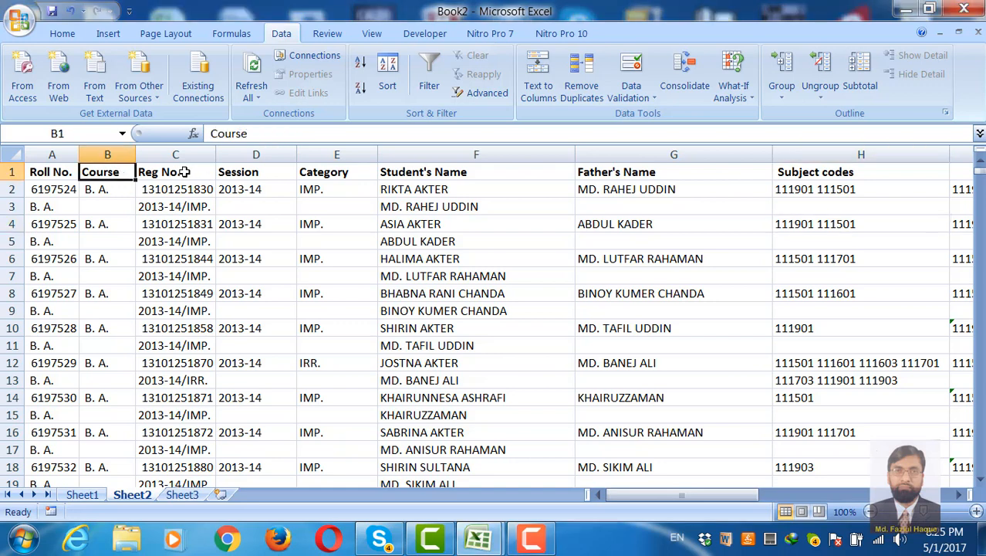
pyautogui.click(264, 173)
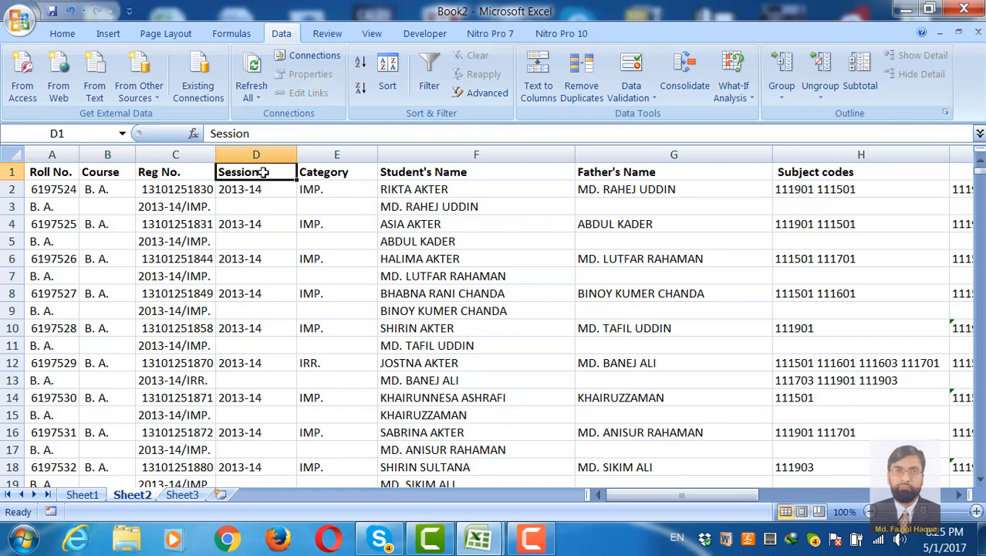
pyautogui.click(171, 173)
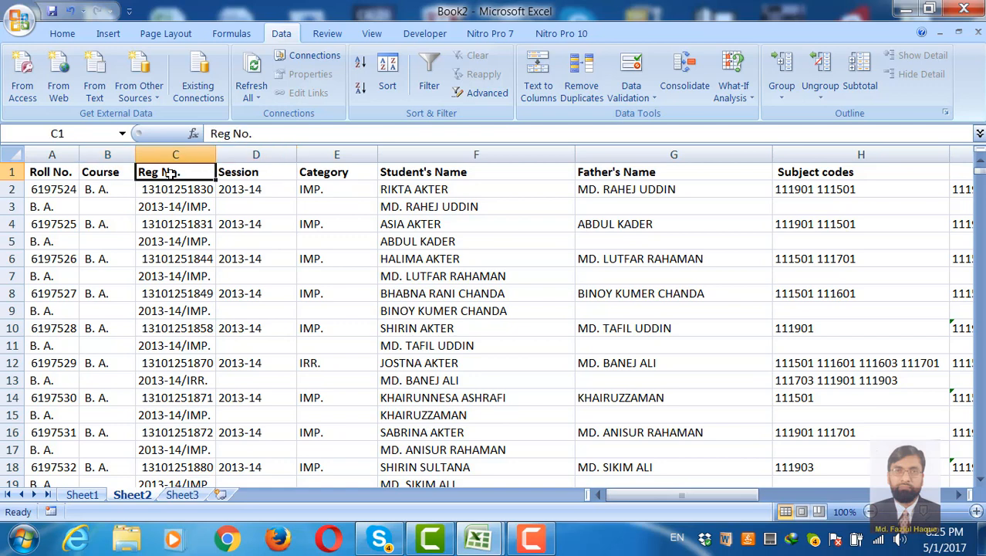
pyautogui.click(251, 174)
pyautogui.click(327, 174)
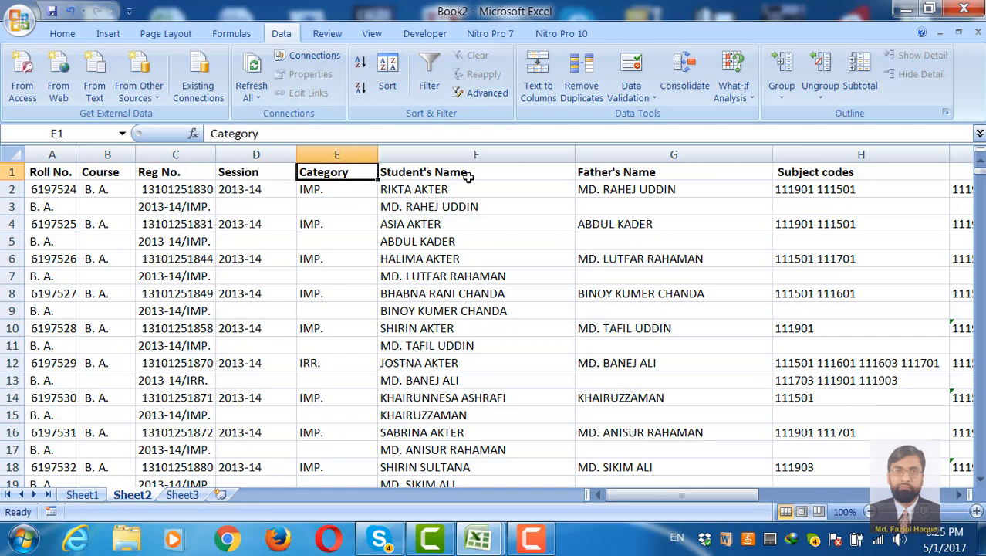
pyautogui.click(470, 172)
pyautogui.click(619, 173)
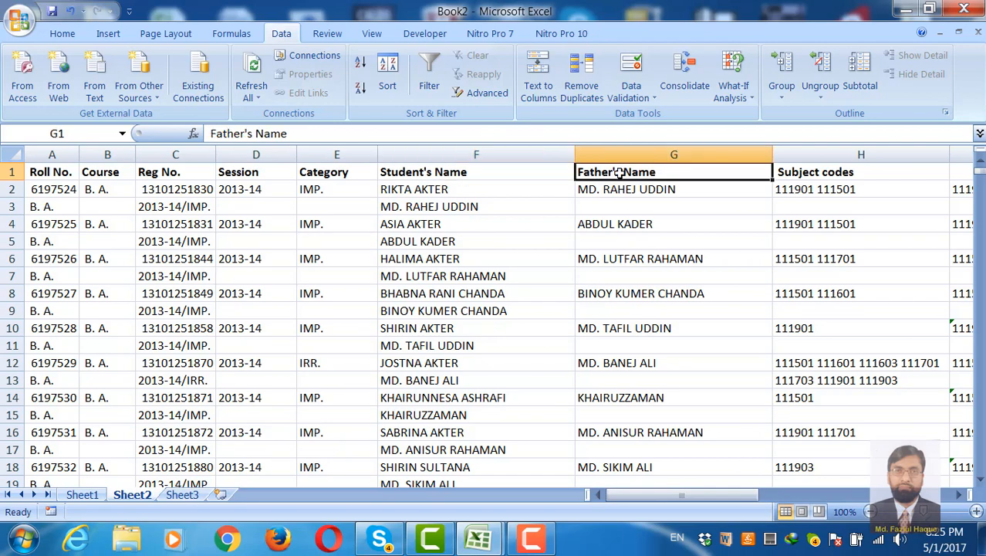
pyautogui.click(827, 173)
# Copy the Subject codes header from H1 into I1 above the combined codes
pyautogui.moveTo(678, 492); pyautogui.dragTo(833, 494)
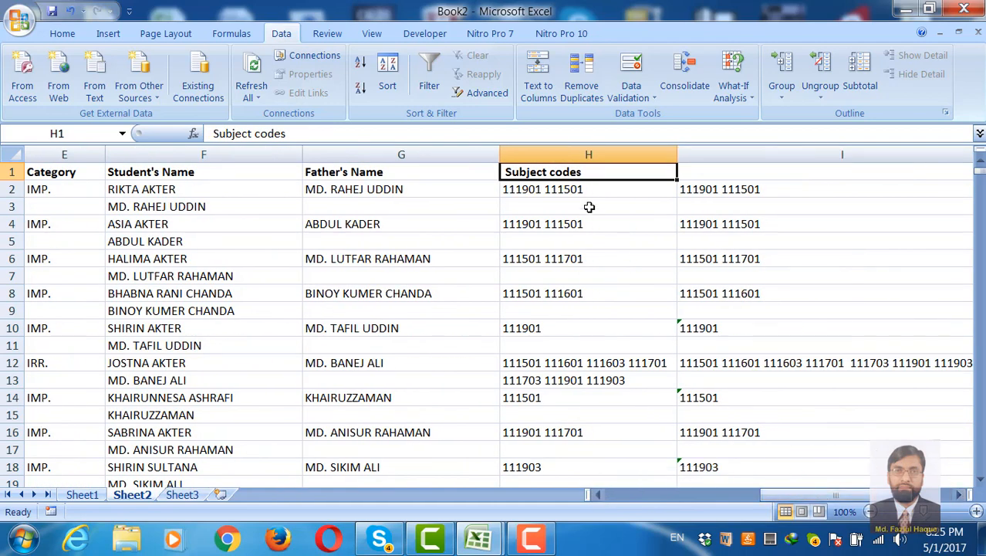
pyautogui.rightClick(575, 171)
pyautogui.click(645, 200)
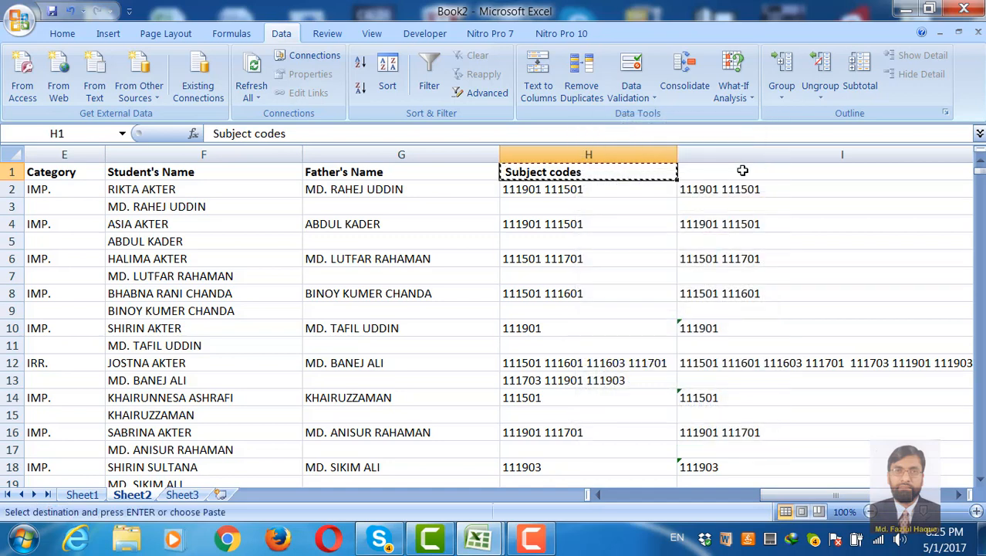
pyautogui.click(742, 171)
pyautogui.rightClick(742, 171)
pyautogui.click(784, 220)
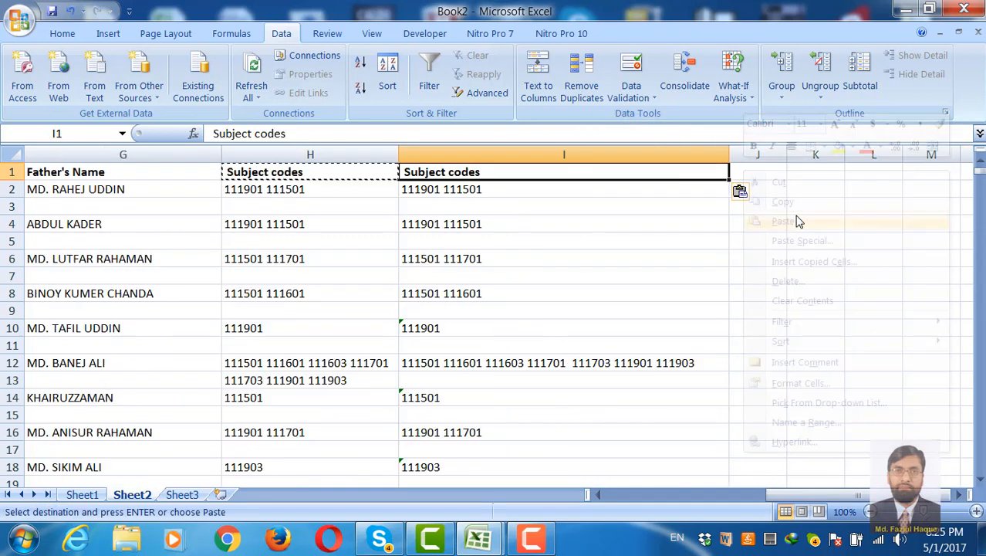
# Delete column H, which holds the original uncombined subject codes
pyautogui.click(312, 282)
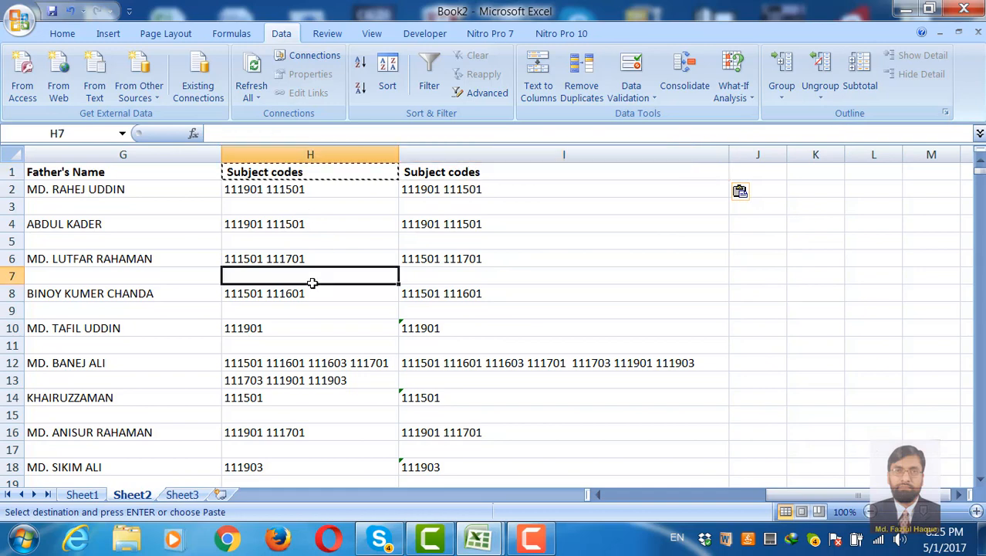
pyautogui.click(550, 270)
pyautogui.click(309, 153)
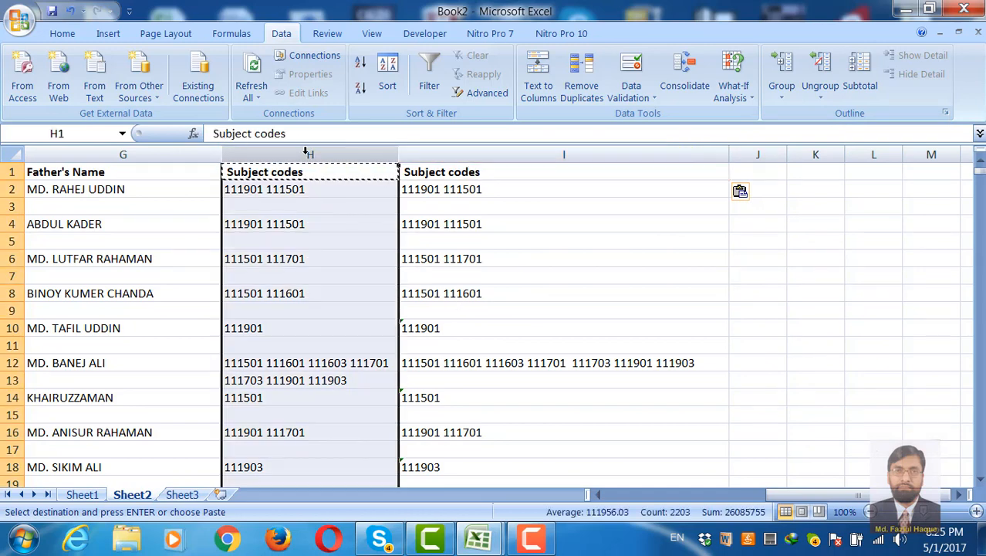
pyautogui.rightClick(309, 153)
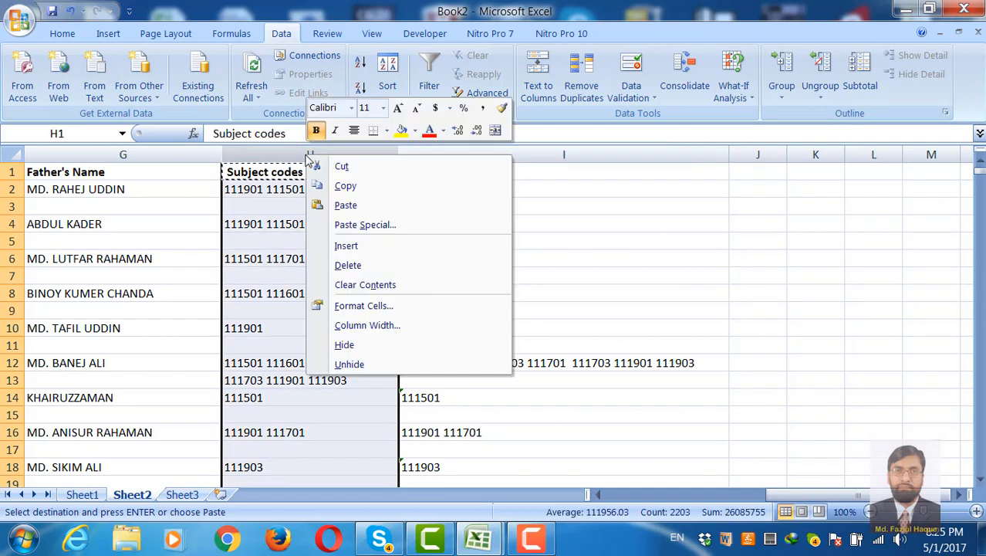
pyautogui.click(374, 264)
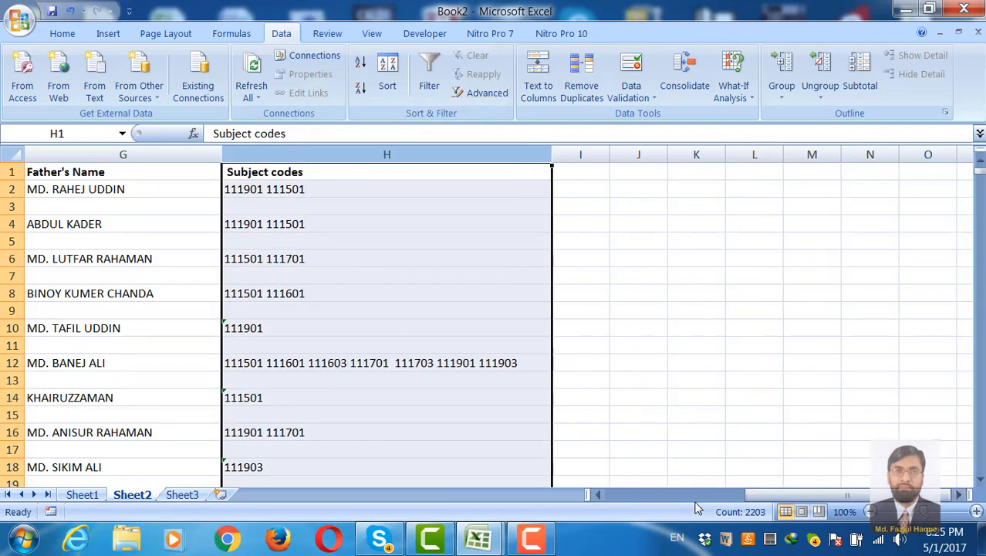
# Examine the blank Course cells on the leftover second row of each record
pyautogui.click(688, 491)
pyautogui.moveTo(734, 496); pyautogui.dragTo(532, 517)
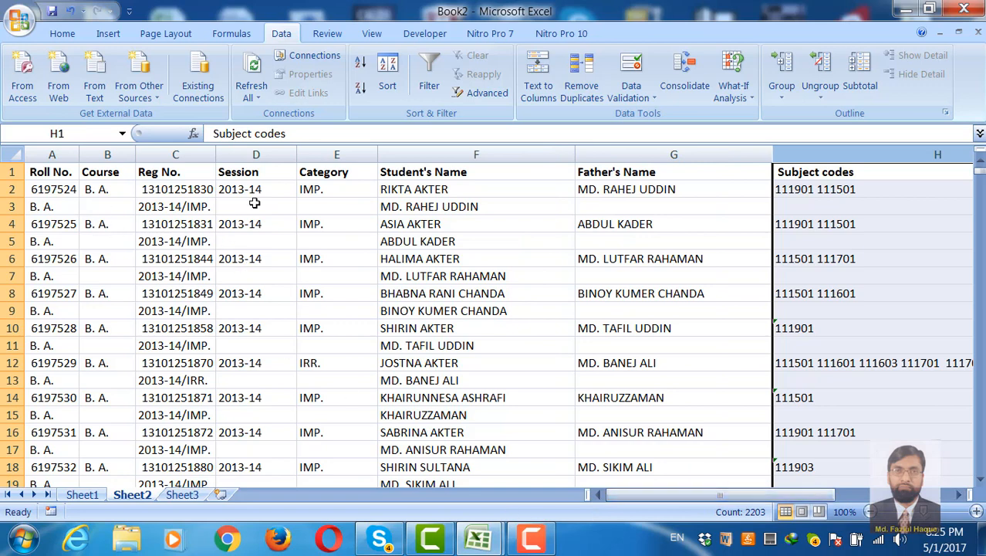
pyautogui.click(118, 207)
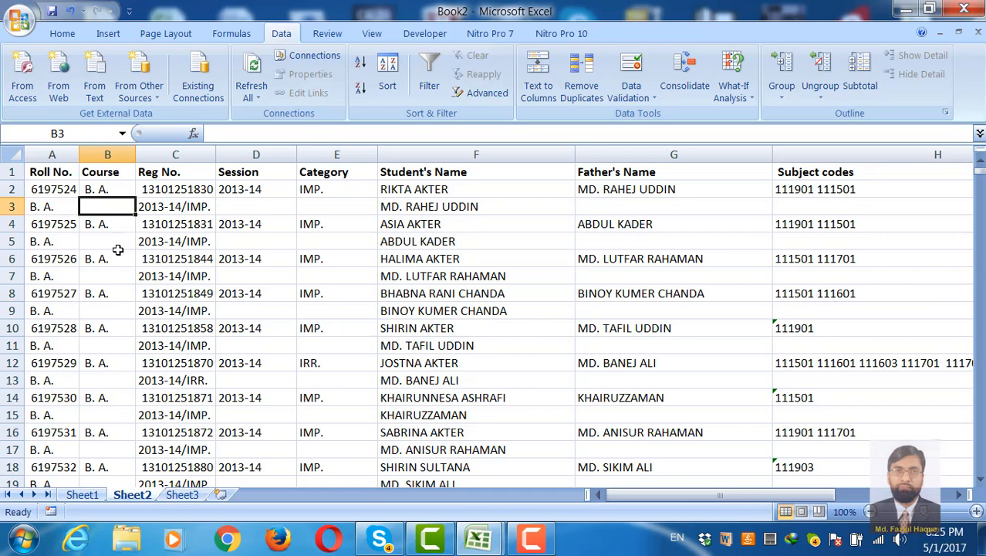
pyautogui.click(115, 253)
pyautogui.click(101, 207)
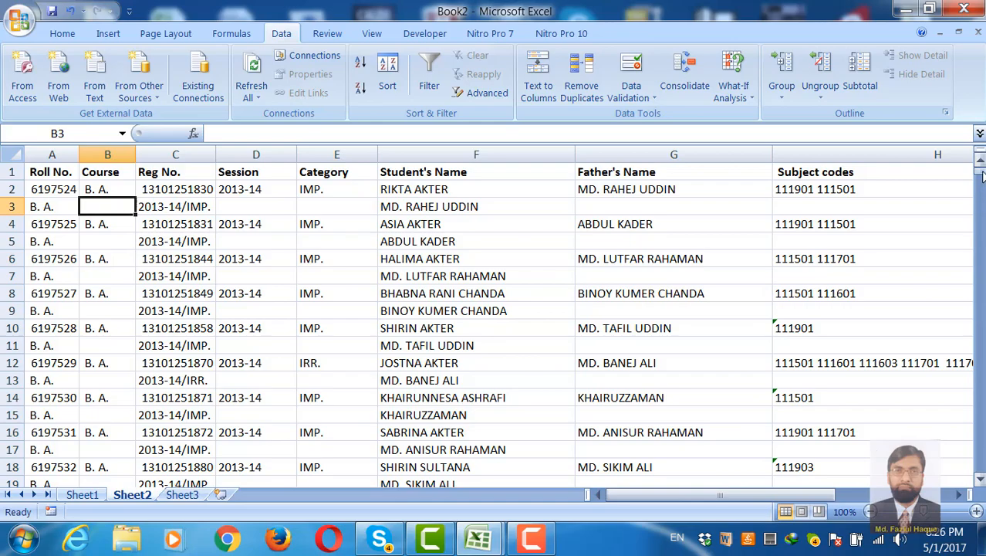
pyautogui.moveTo(982, 176); pyautogui.dragTo(975, 132)
pyautogui.click(112, 240)
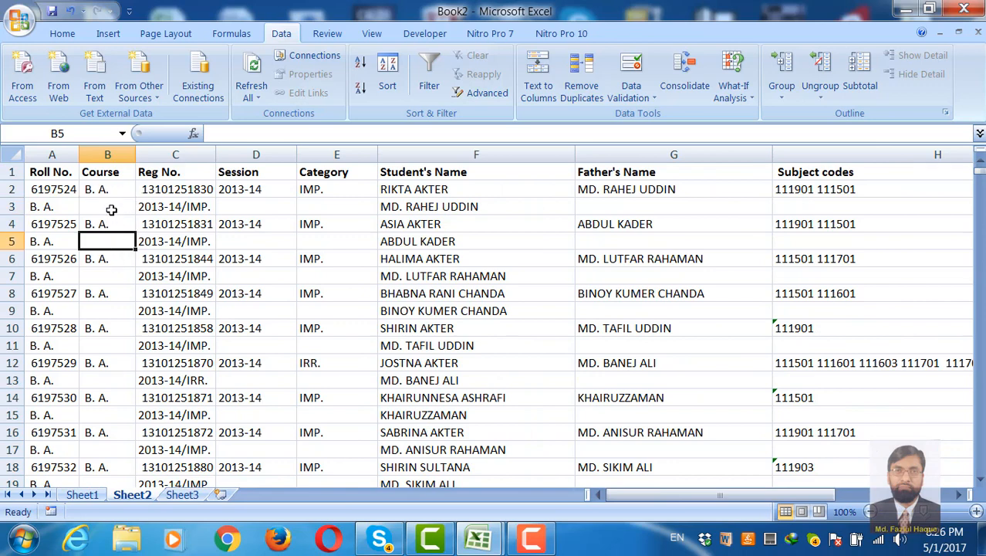
pyautogui.click(111, 208)
pyautogui.click(108, 260)
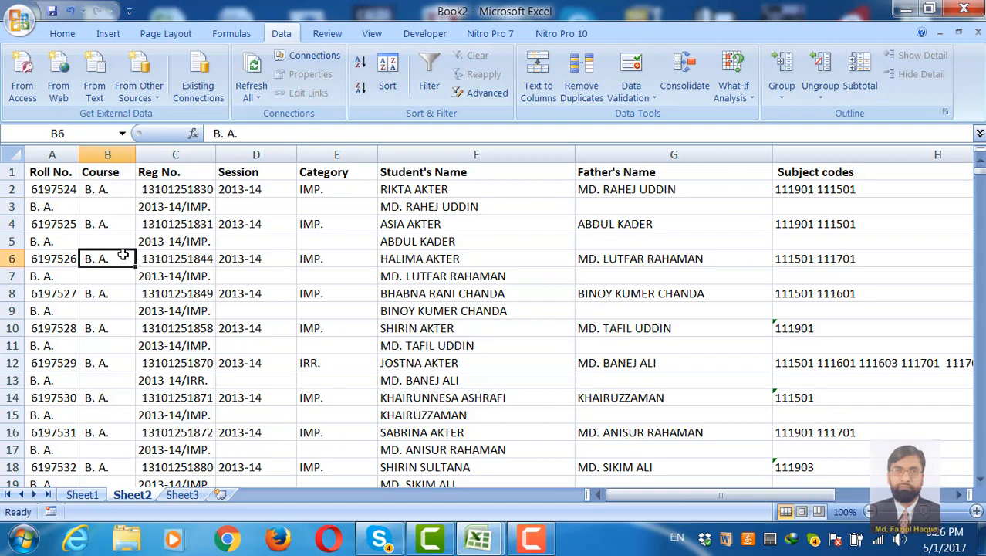
# Filter the whole table A1:H2203 so that rows with blanks in the Course column are excluded
pyautogui.moveTo(36, 172); pyautogui.dragTo(807, 384)
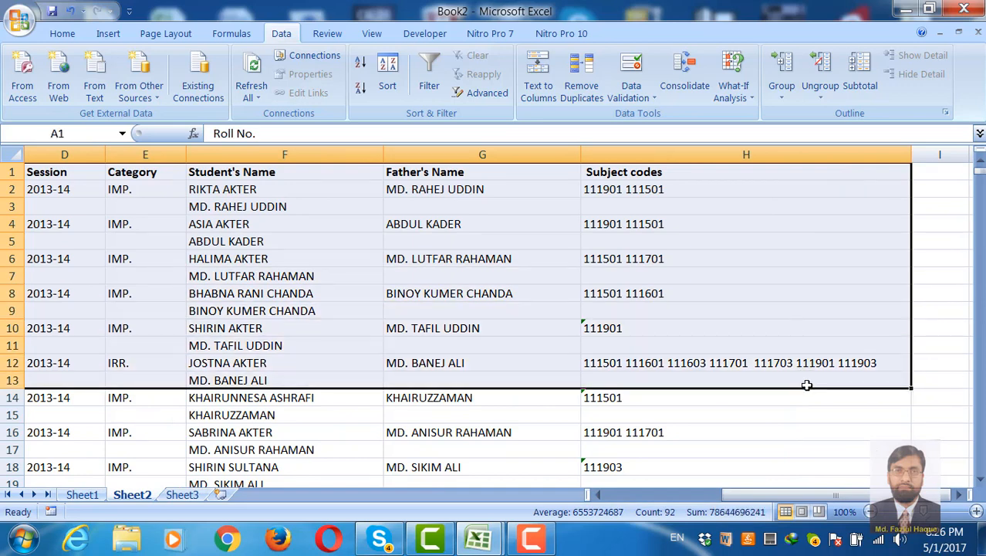
pyautogui.hotkey('ctrl', 'shift', 'Down')
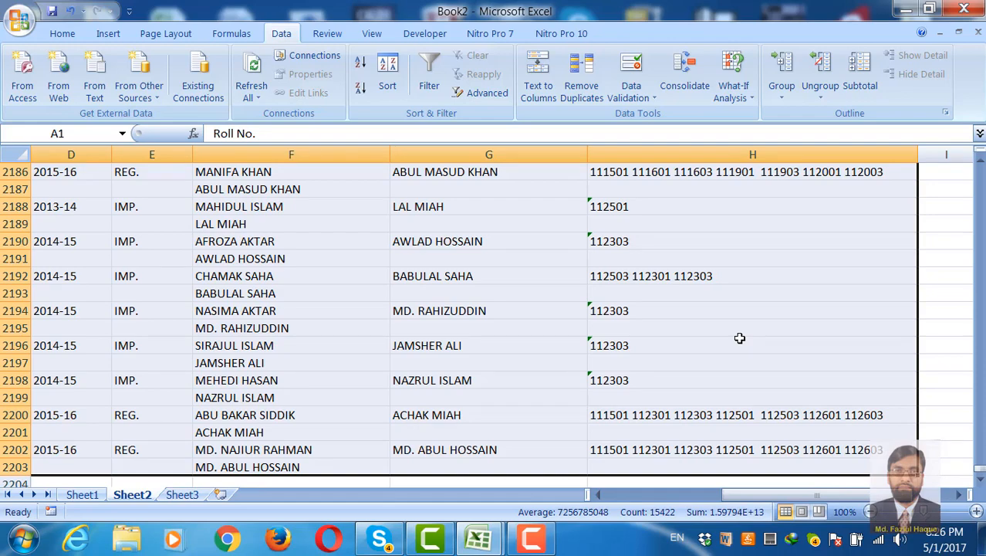
pyautogui.click(423, 61)
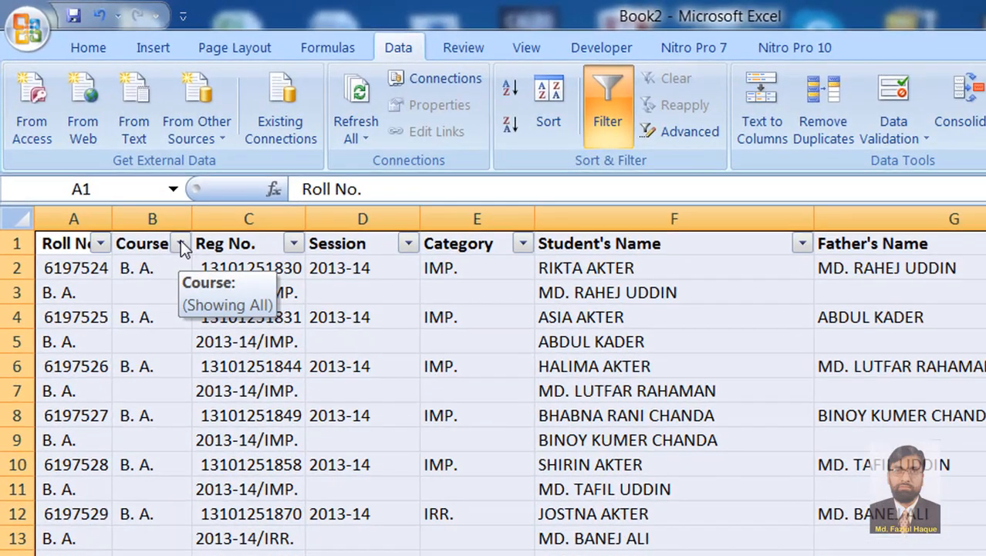
pyautogui.click(126, 171)
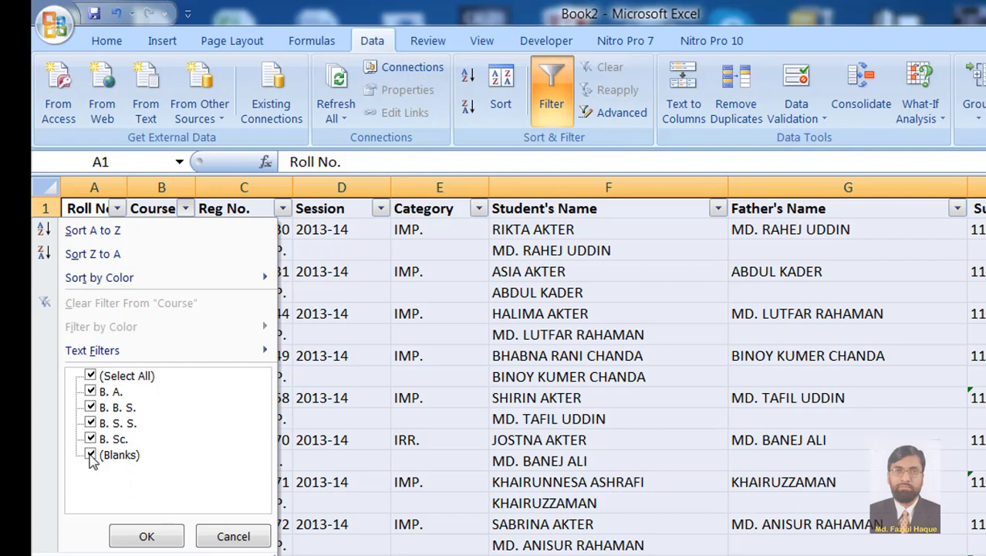
pyautogui.click(91, 455)
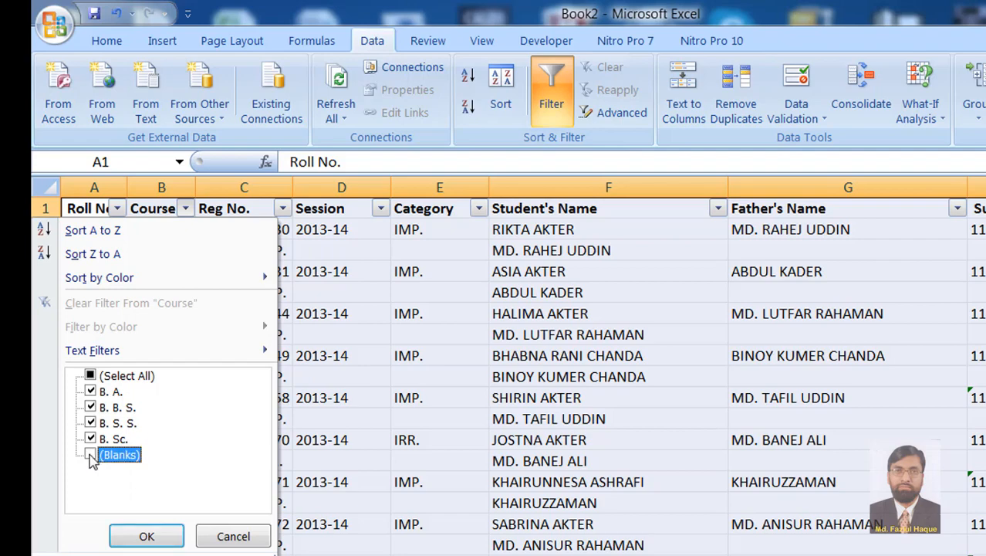
pyautogui.click(147, 538)
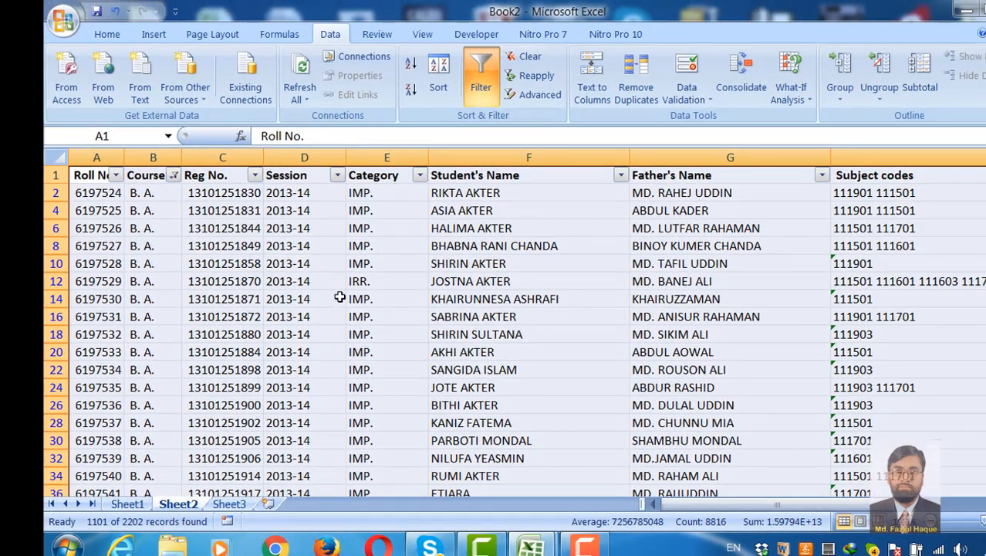
# Copy the filtered table and paste it into Sheet3 starting at cell A1
pyautogui.rightClick(230, 298)
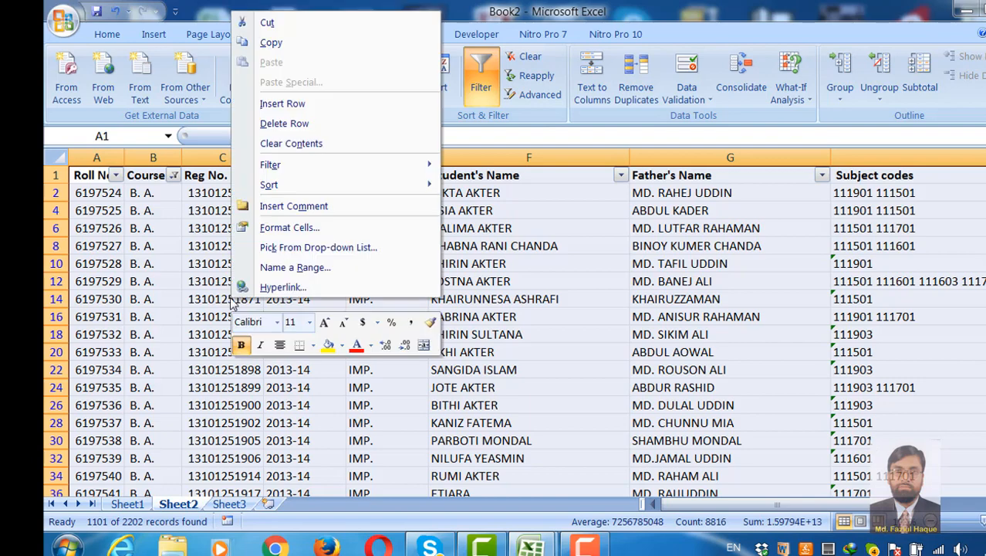
pyautogui.click(324, 44)
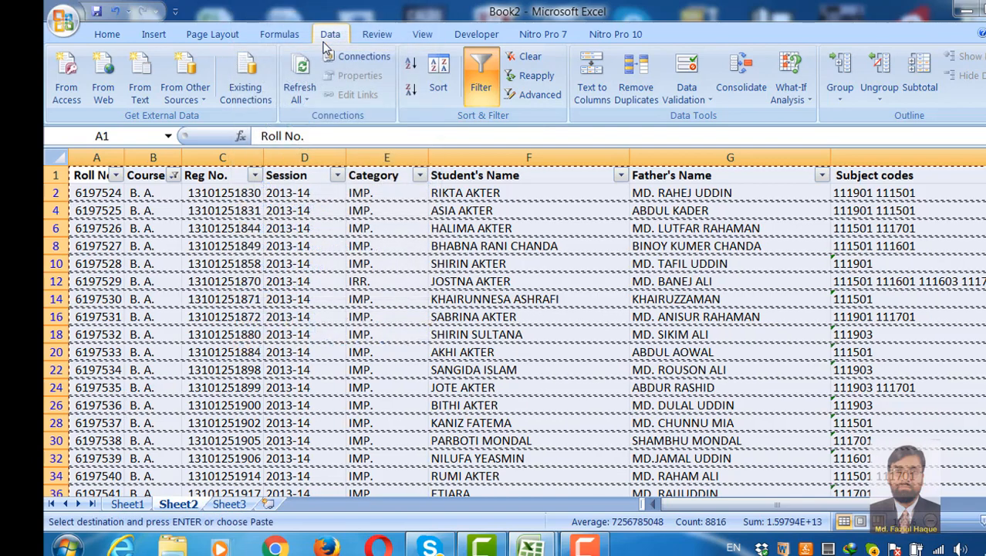
pyautogui.click(230, 504)
pyautogui.rightClick(101, 174)
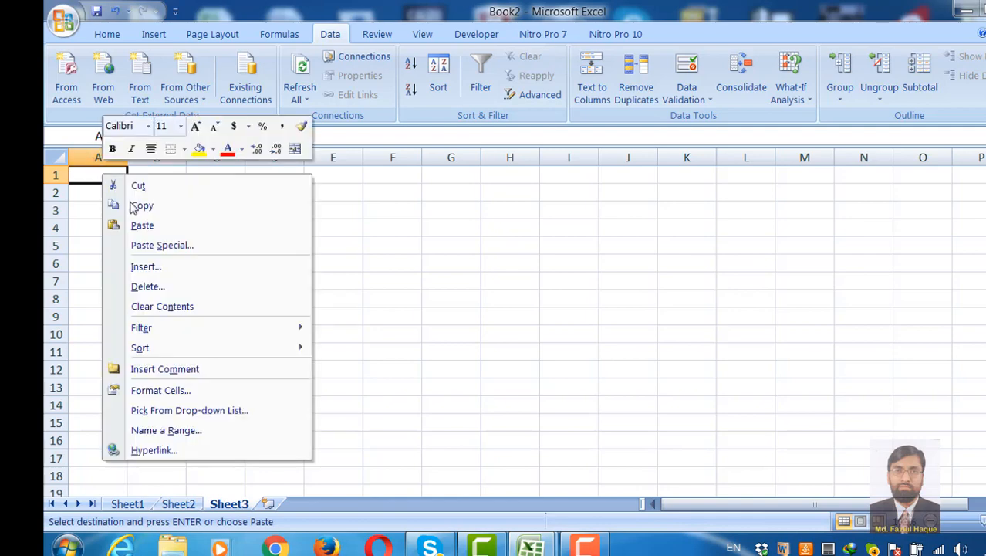
pyautogui.click(161, 225)
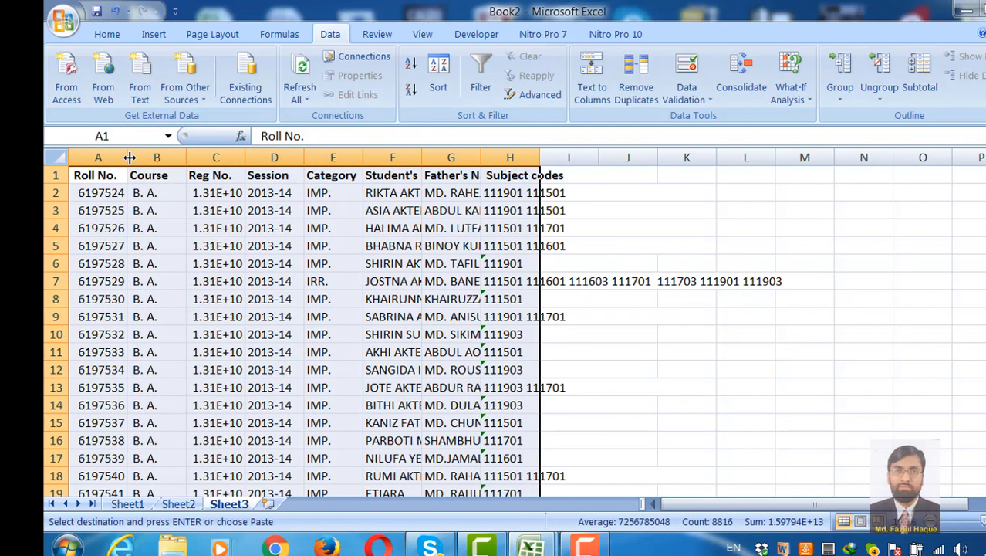
# Fit the widths of the Roll No., Student's Name and Subject codes columns on Sheet3 to their contents
pyautogui.moveTo(130, 157); pyautogui.dragTo(126, 157)
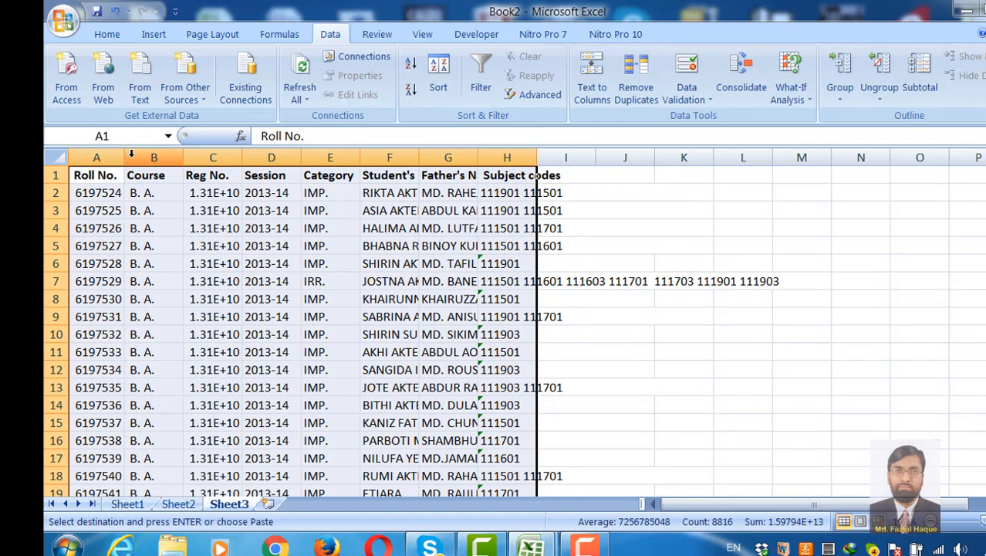
pyautogui.click(365, 252)
pyautogui.doubleClick(418, 157)
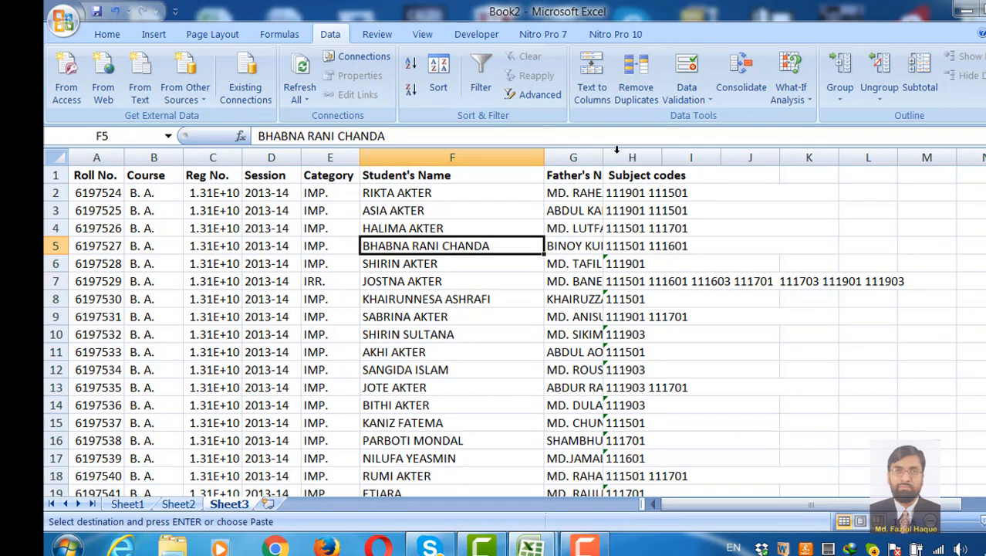
pyautogui.doubleClick(664, 160)
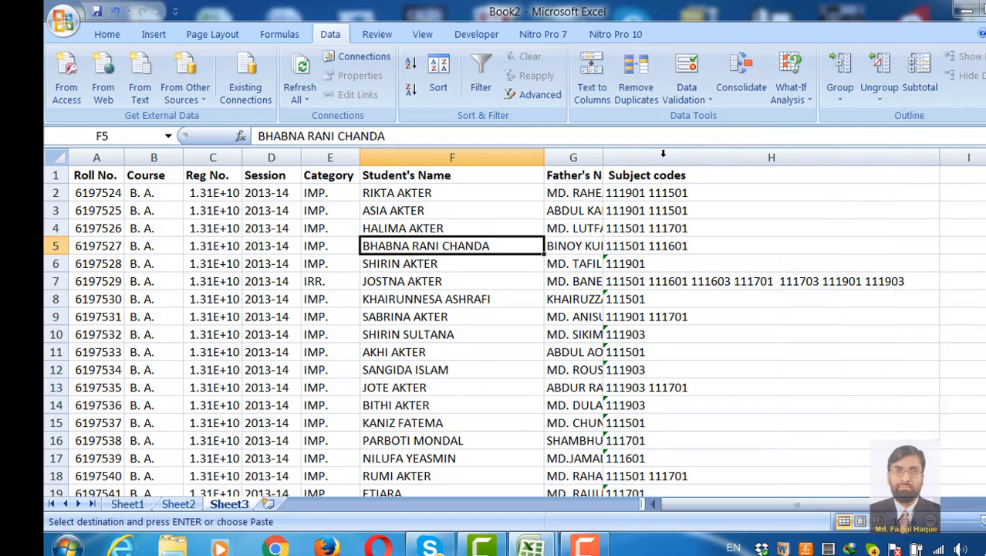
# Check the last rows of the copied records at the end of Sheet3
pyautogui.click(607, 299)
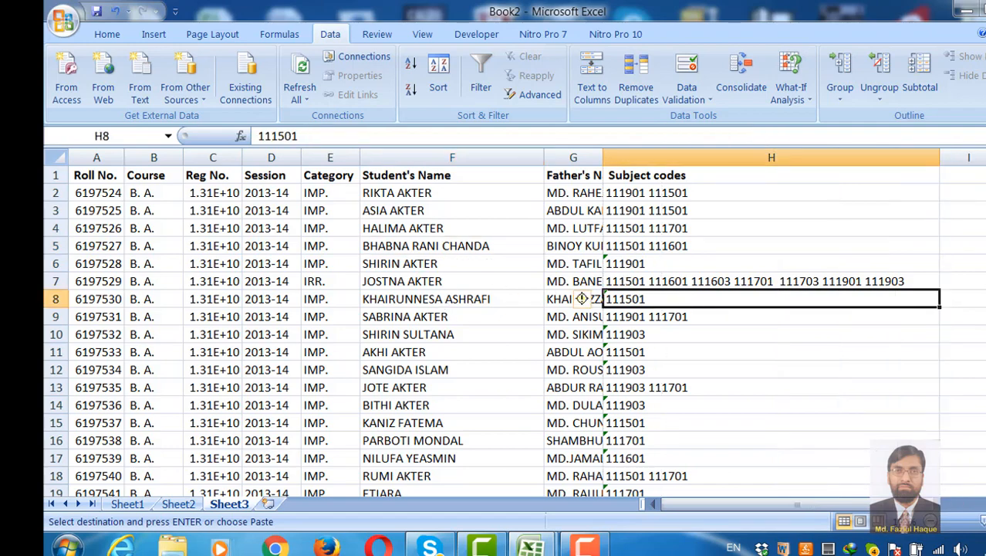
pyautogui.moveTo(985, 174); pyautogui.dragTo(985, 472)
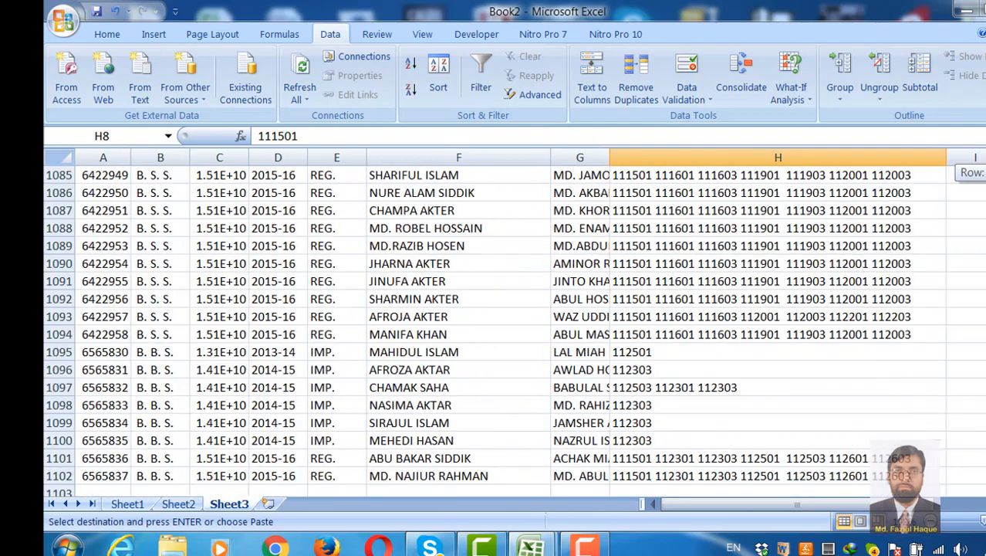
pyautogui.scroll(-3, 370, 388)
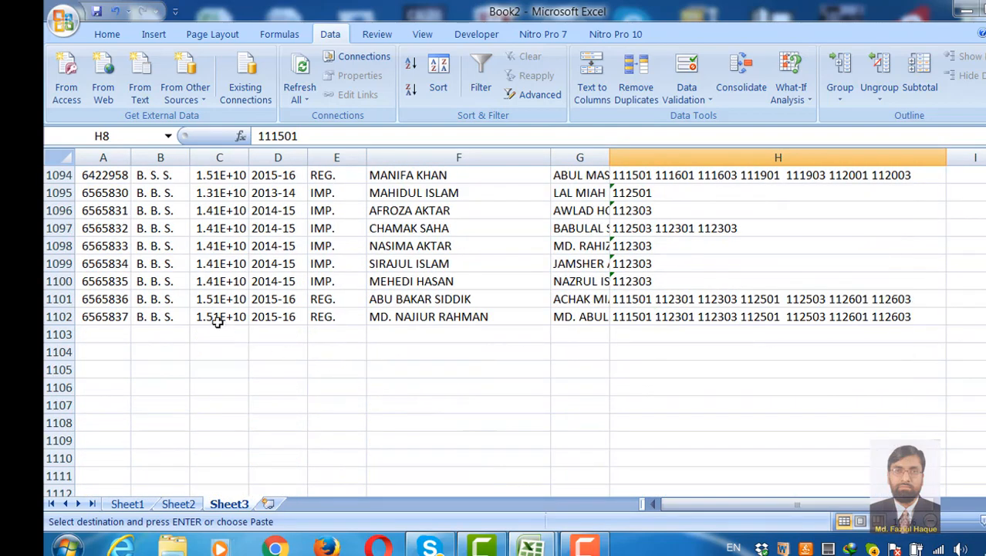
# Inspect the final two student records in rows 1101 and 1102 of Sheet3
pyautogui.click(61, 317)
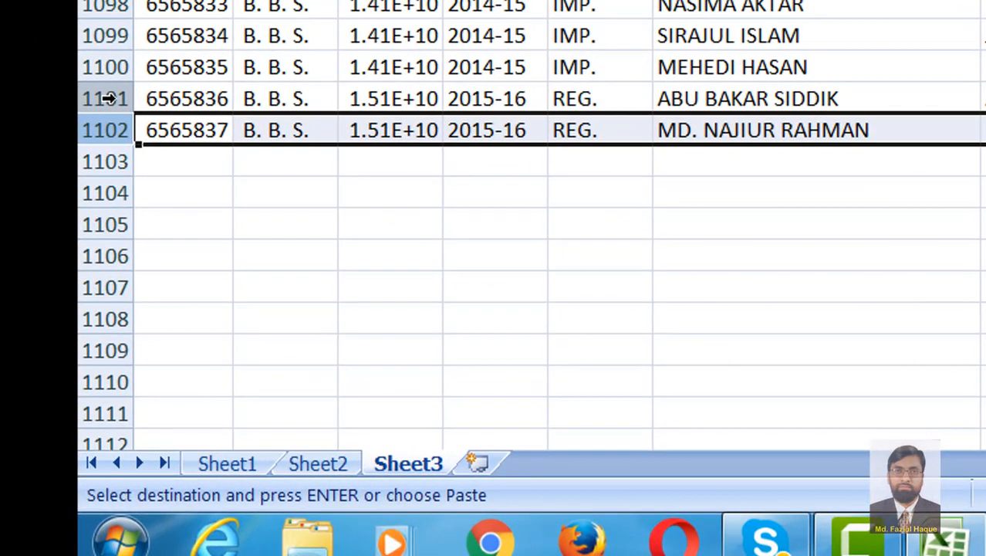
pyautogui.click(108, 98)
pyautogui.click(832, 127)
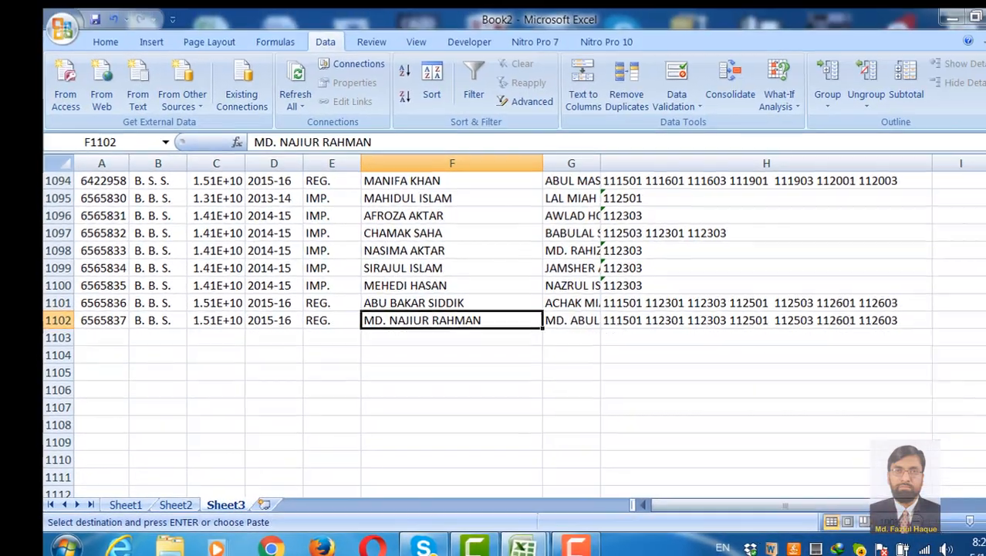
# Fit the Father's Name column on Sheet3 to its contents and narrow it slightly to remove the spare space
pyautogui.moveTo(985, 475); pyautogui.dragTo(985, 176)
pyautogui.click(664, 220)
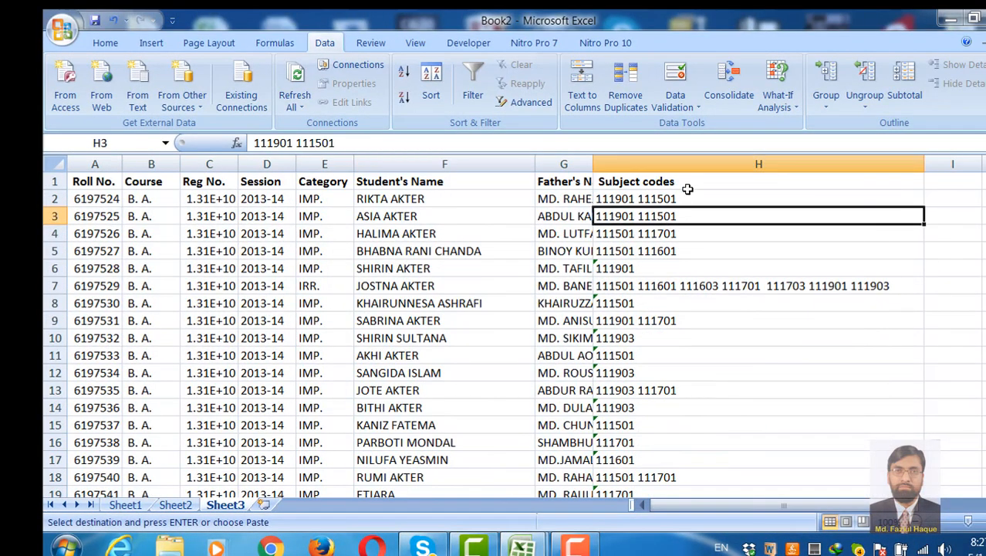
pyautogui.doubleClick(592, 163)
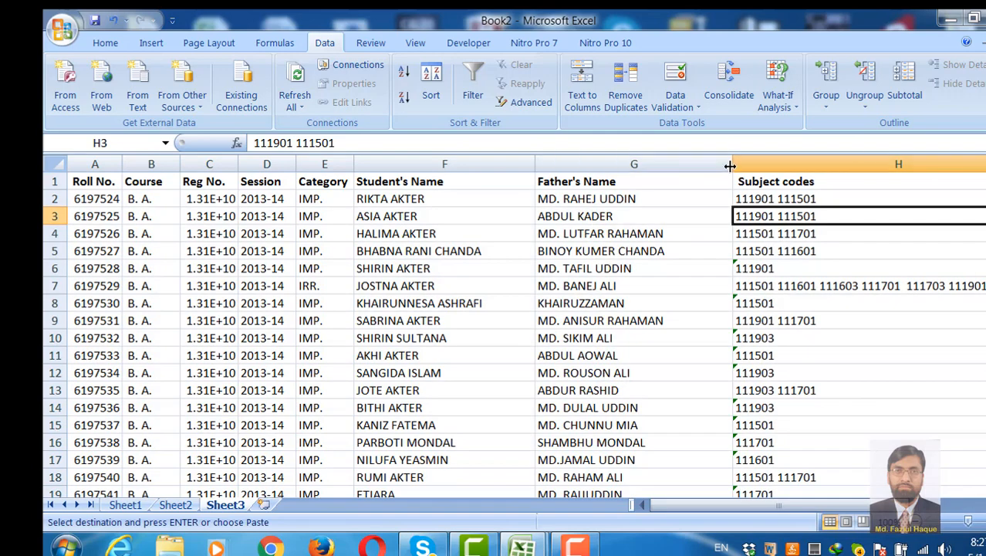
pyautogui.moveTo(730, 166); pyautogui.dragTo(670, 167)
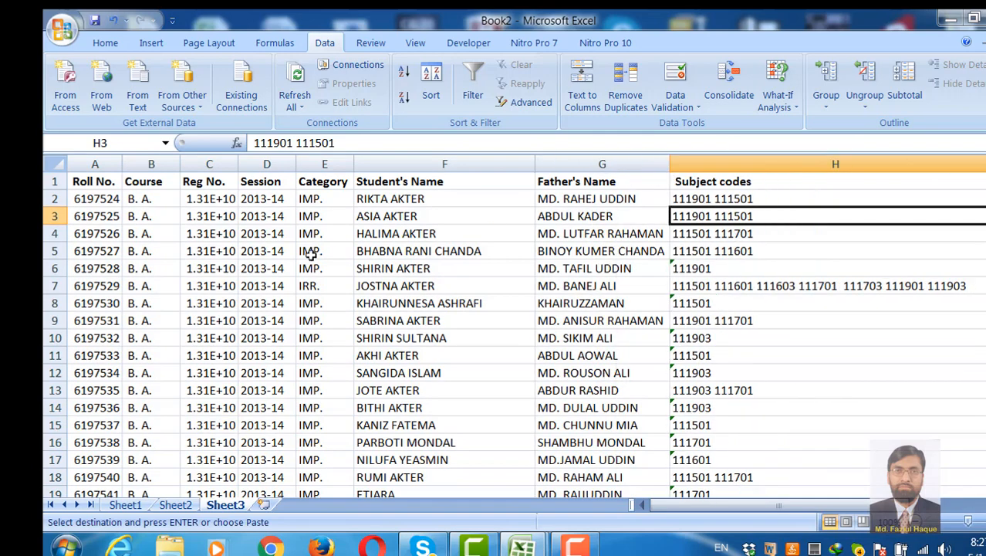
pyautogui.click(216, 252)
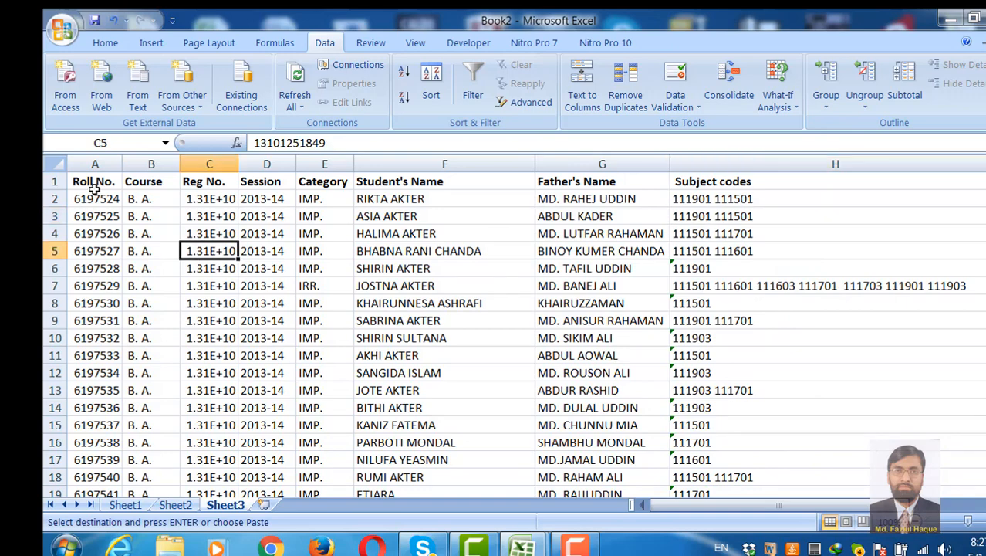
pyautogui.click(102, 182)
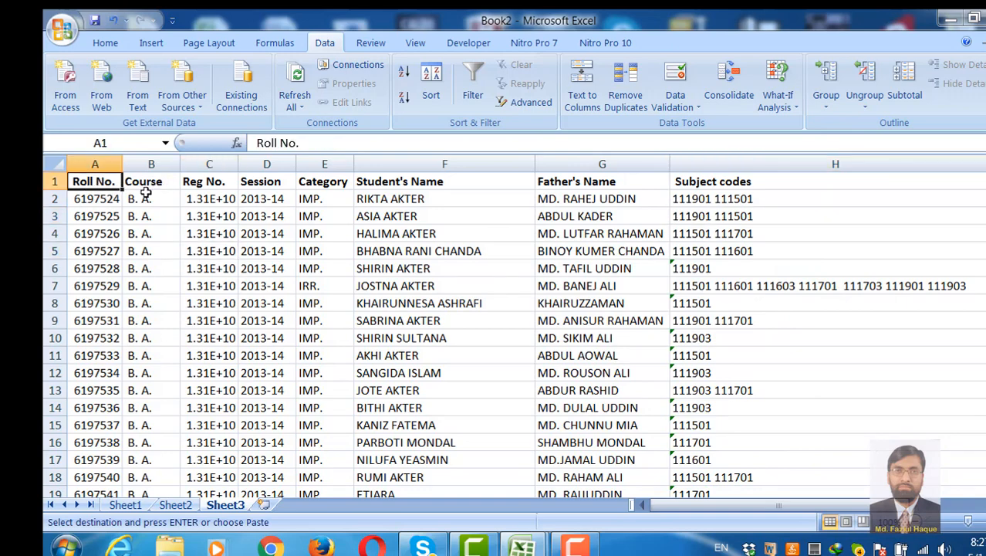
pyautogui.click(196, 286)
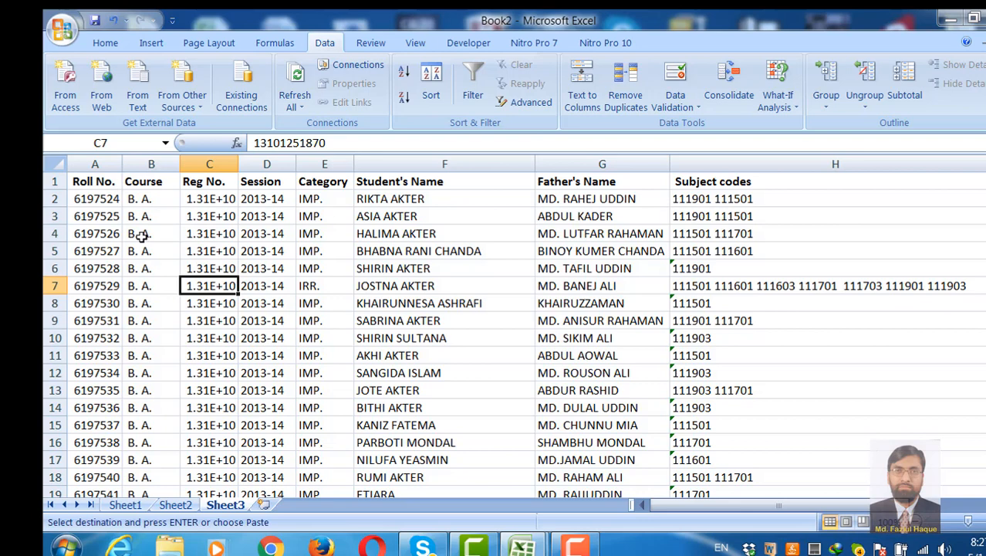
pyautogui.click(159, 180)
pyautogui.click(97, 176)
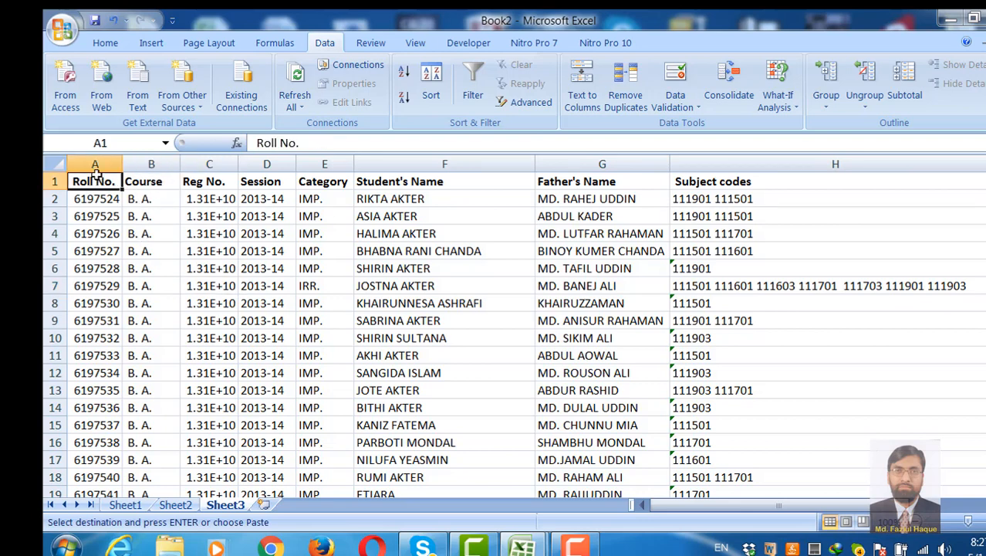